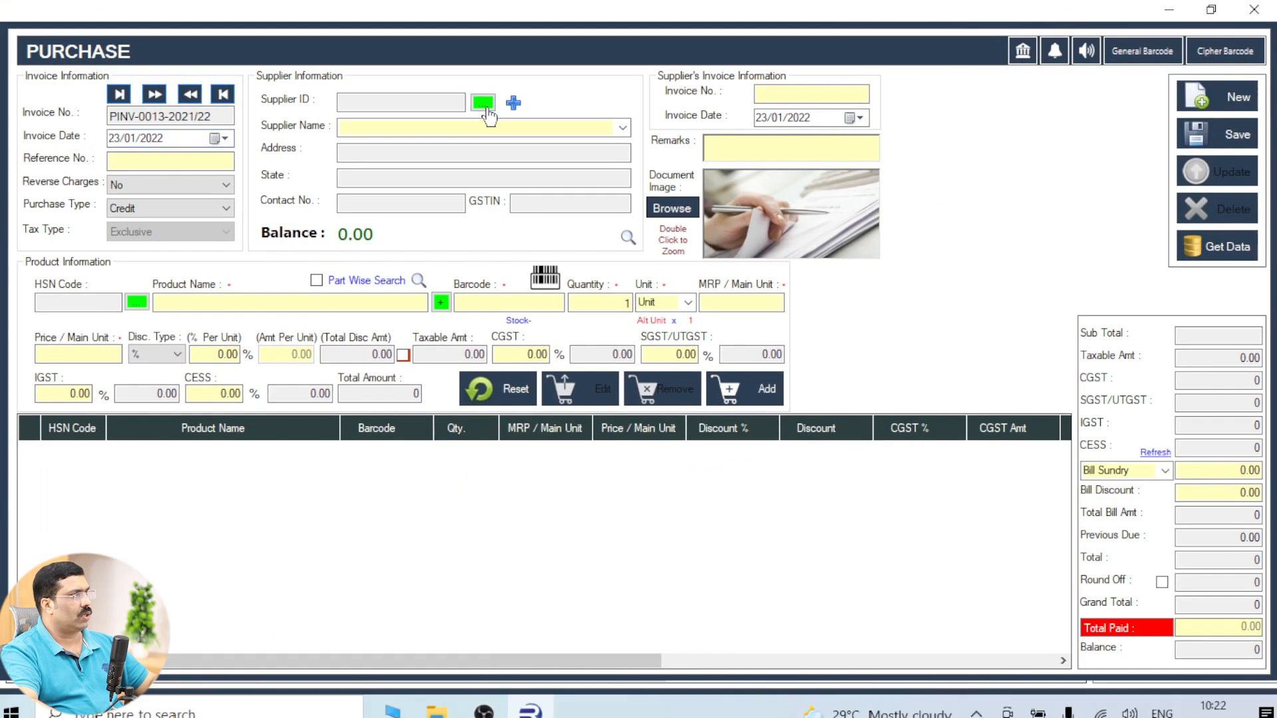
Check the list of existing suppliers and start a new supplier record with code DVS and name MADHU SUPPLIER LTD.
{"action": "left_click", "coordinate": [498, 110]}
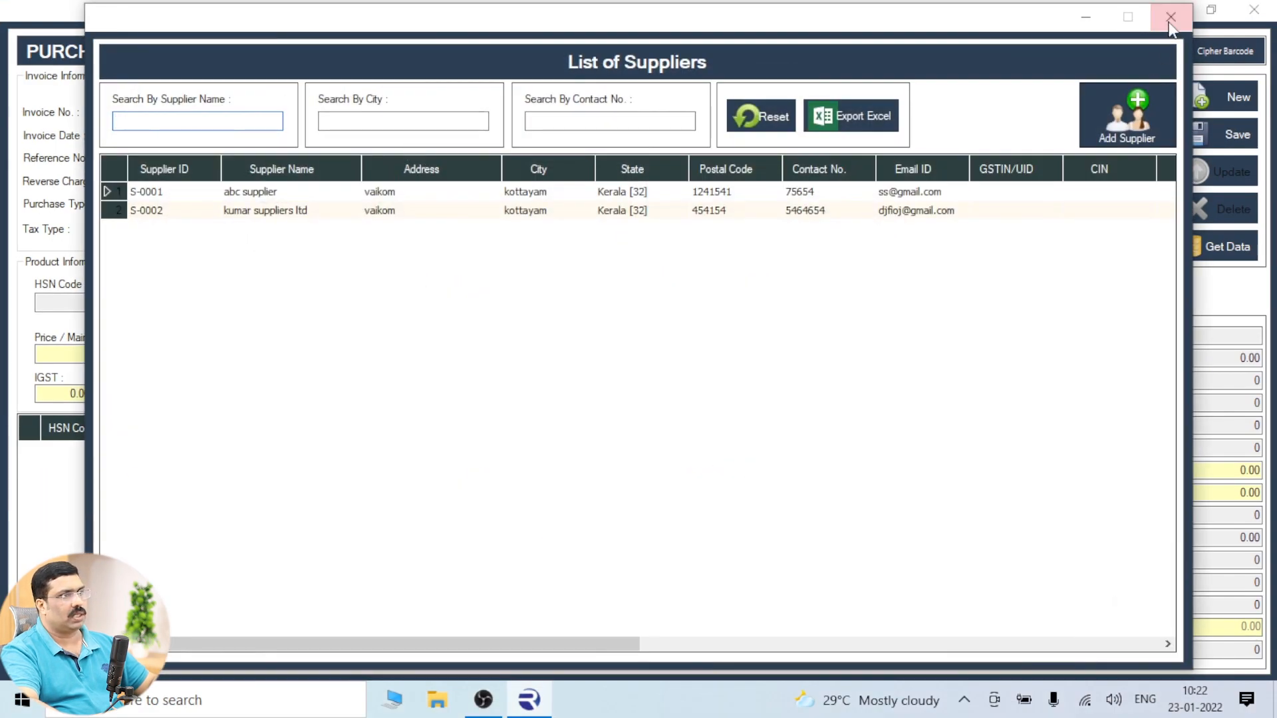
{"action": "left_click", "coordinate": [1171, 18]}
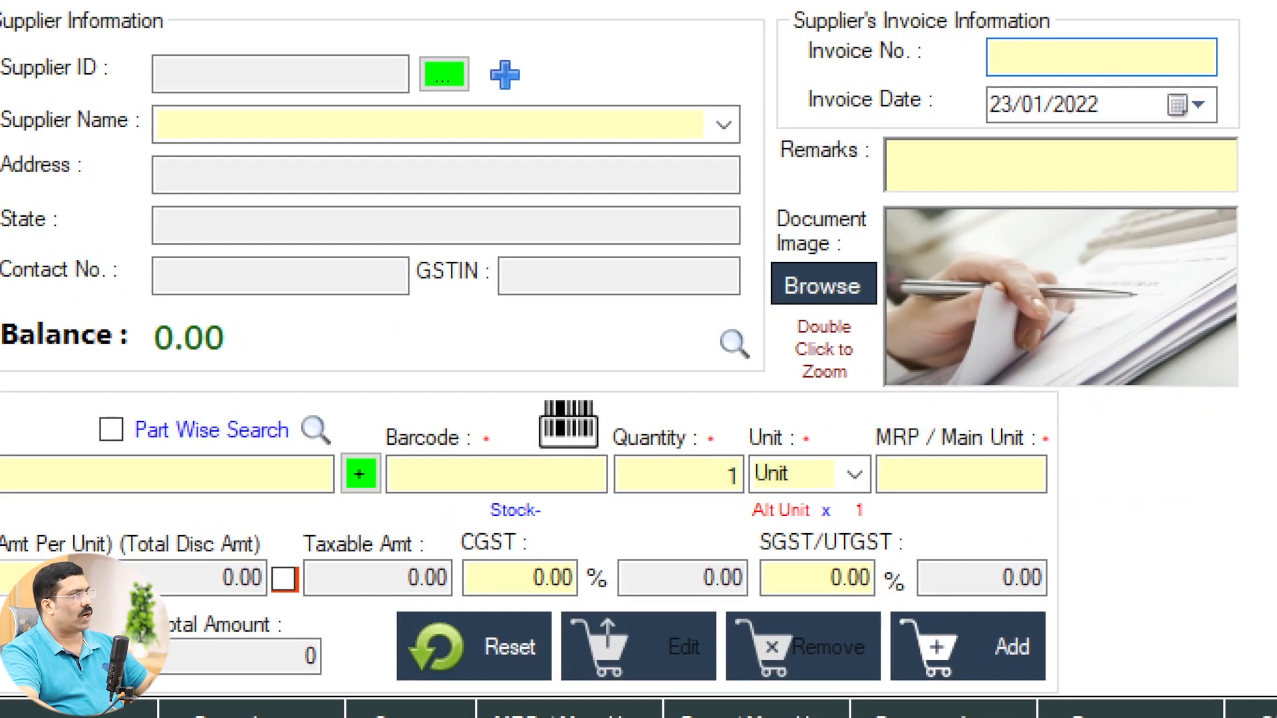
{"action": "left_click_drag", "start_coordinate": [498, 79], "coordinate": [533, 120]}
{"action": "left_click", "coordinate": [505, 74]}
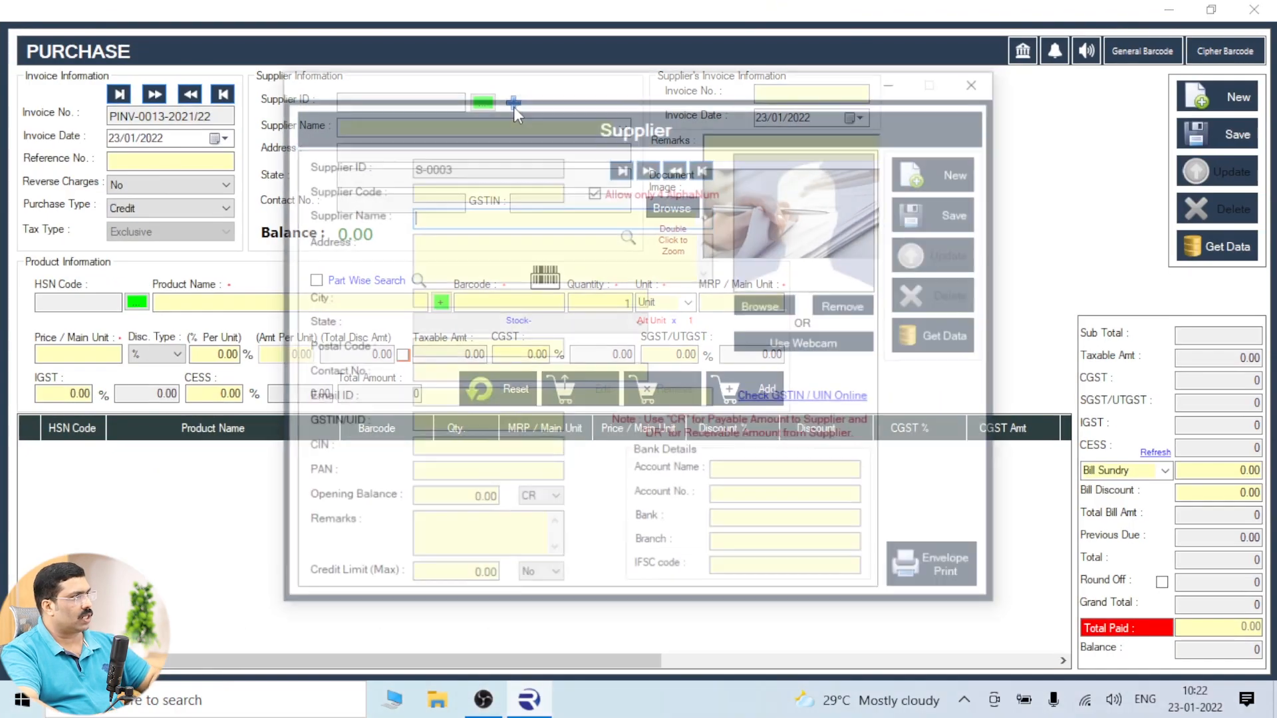
{"action": "left_click", "coordinate": [459, 186]}
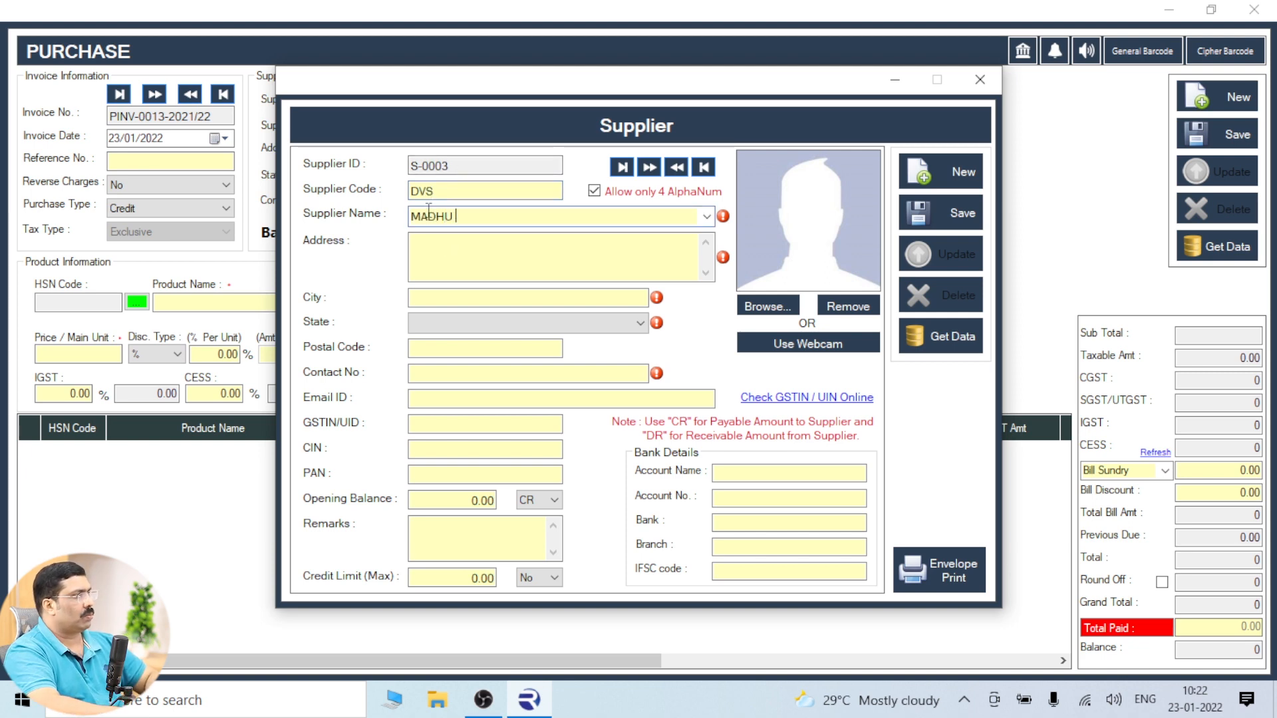
{"action": "type", "text": "UPPLIER LTD"}
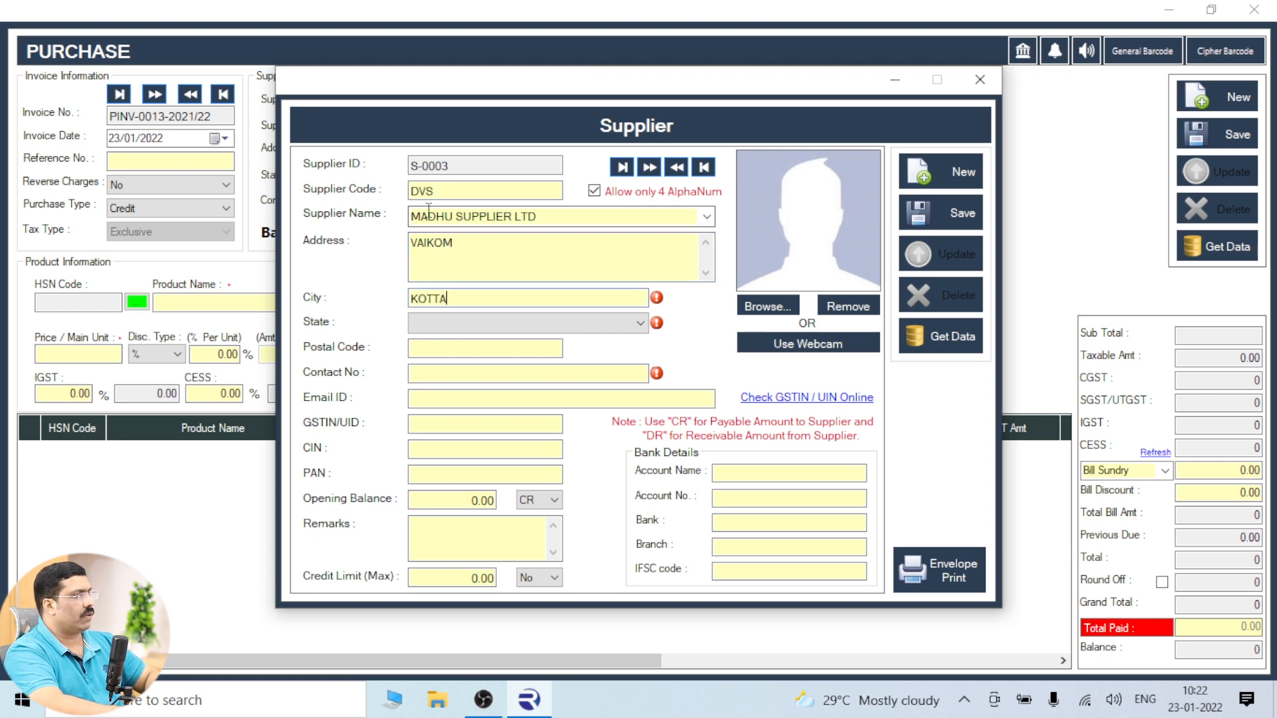
Fill in the new supplier's city, choose Kerala [32] as the state, and enter the postal code and contact number.
{"action": "key", "text": "Tab"}
{"action": "type", "text": "ke"}
{"action": "key", "text": "Tab"}
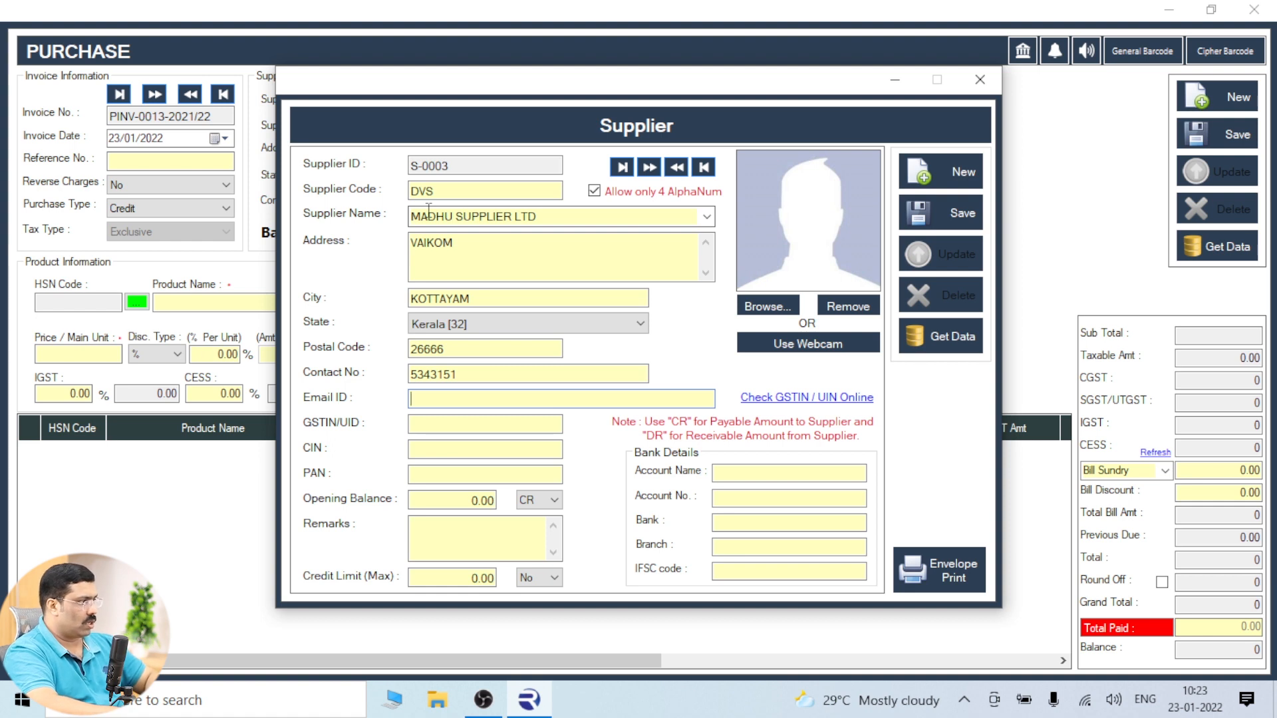
Fill in the supplier's e-mail address and GSTIN/UID number.
{"action": "left_click", "coordinate": [429, 214]}
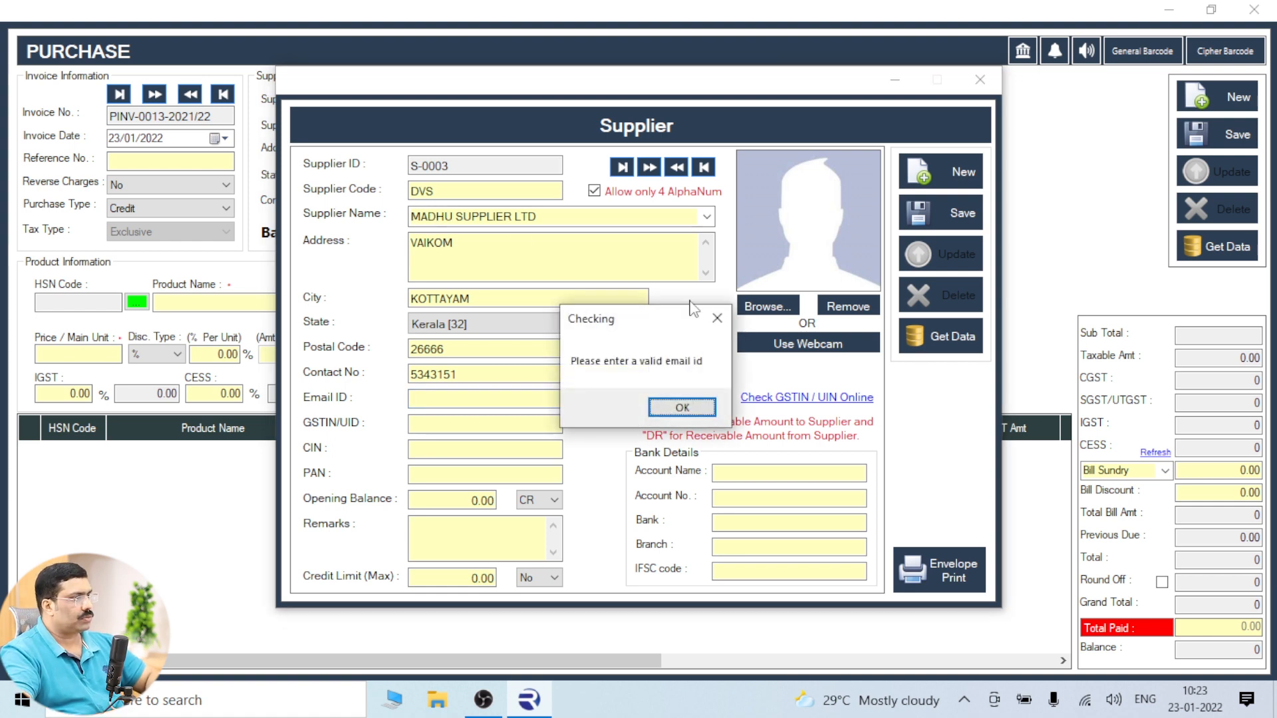
{"action": "left_click", "coordinate": [716, 319]}
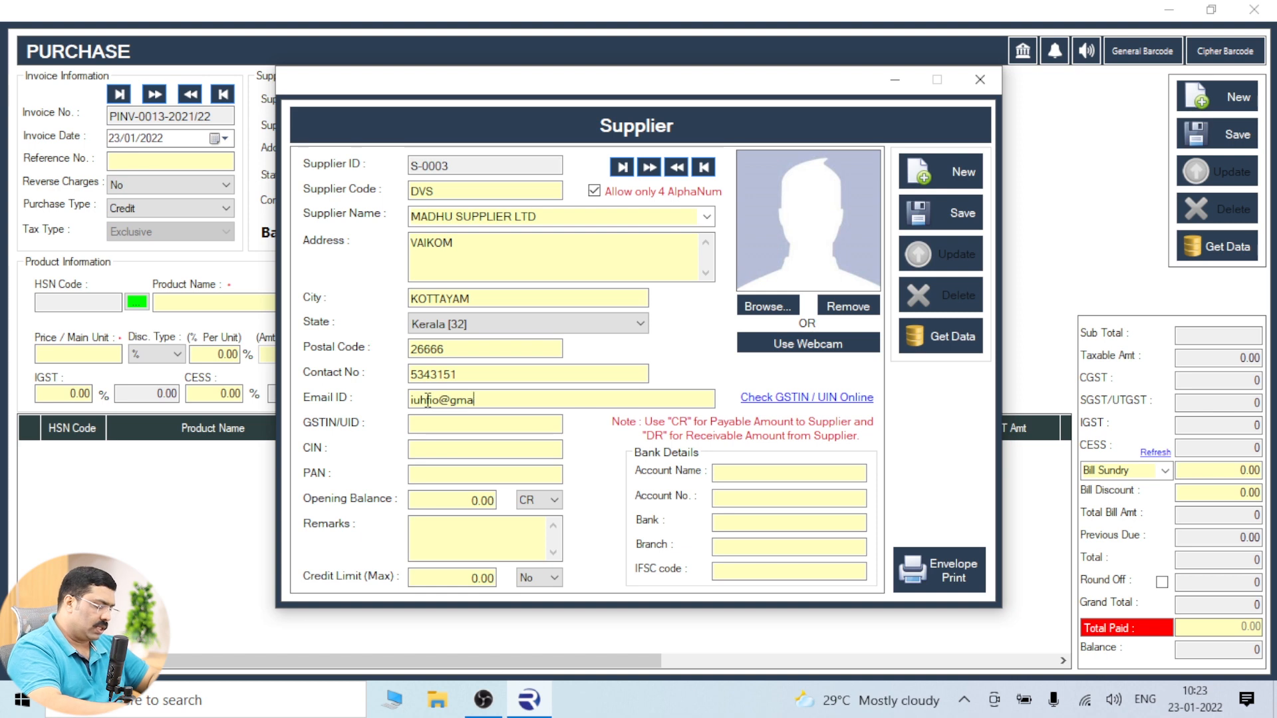
{"action": "key", "text": "Tab"}
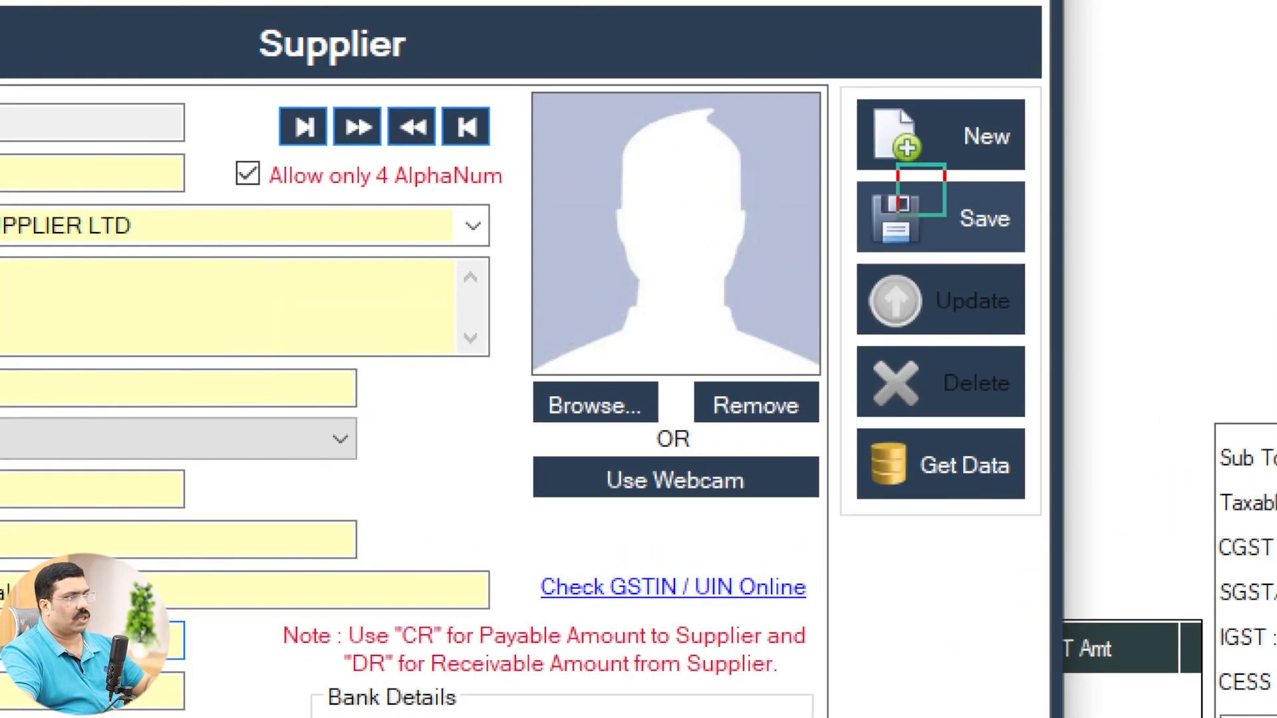
Save the new supplier record and choose MADHU SUPPLIER LTD as the supplier of the purchase invoice.
{"action": "left_click", "coordinate": [902, 202]}
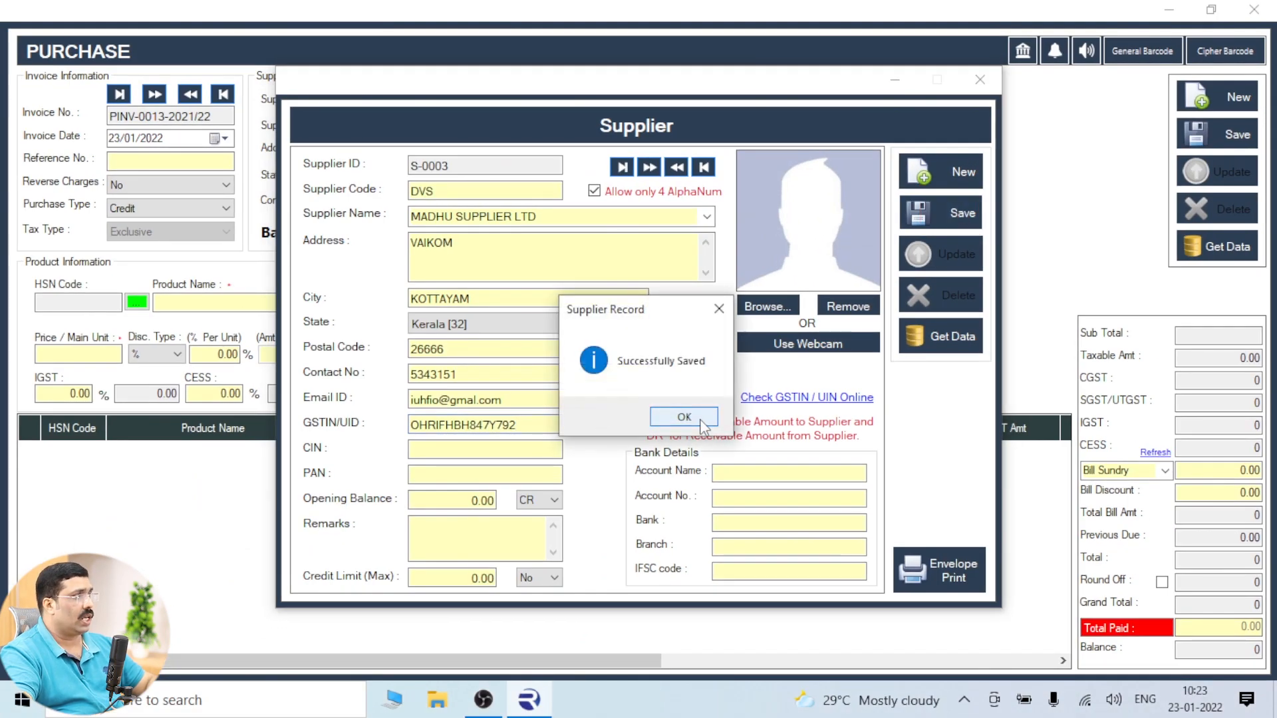
{"action": "left_click", "coordinate": [700, 419]}
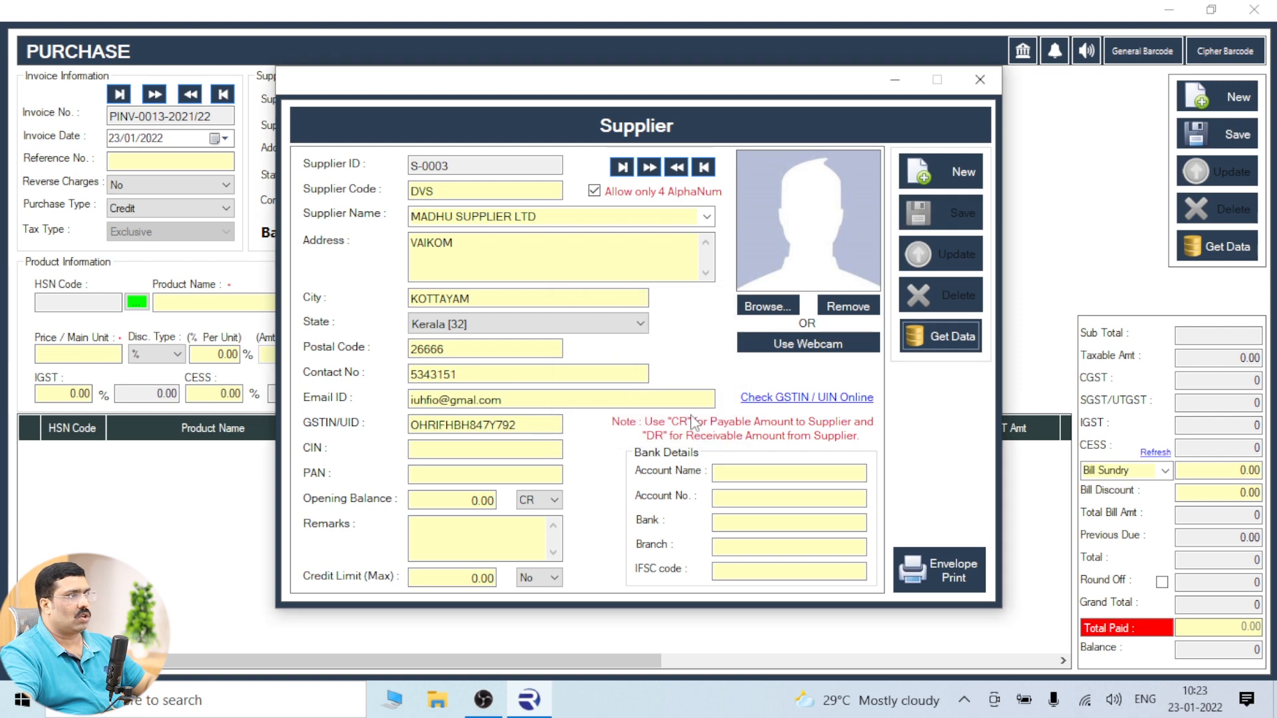
{"action": "left_click", "coordinate": [979, 80]}
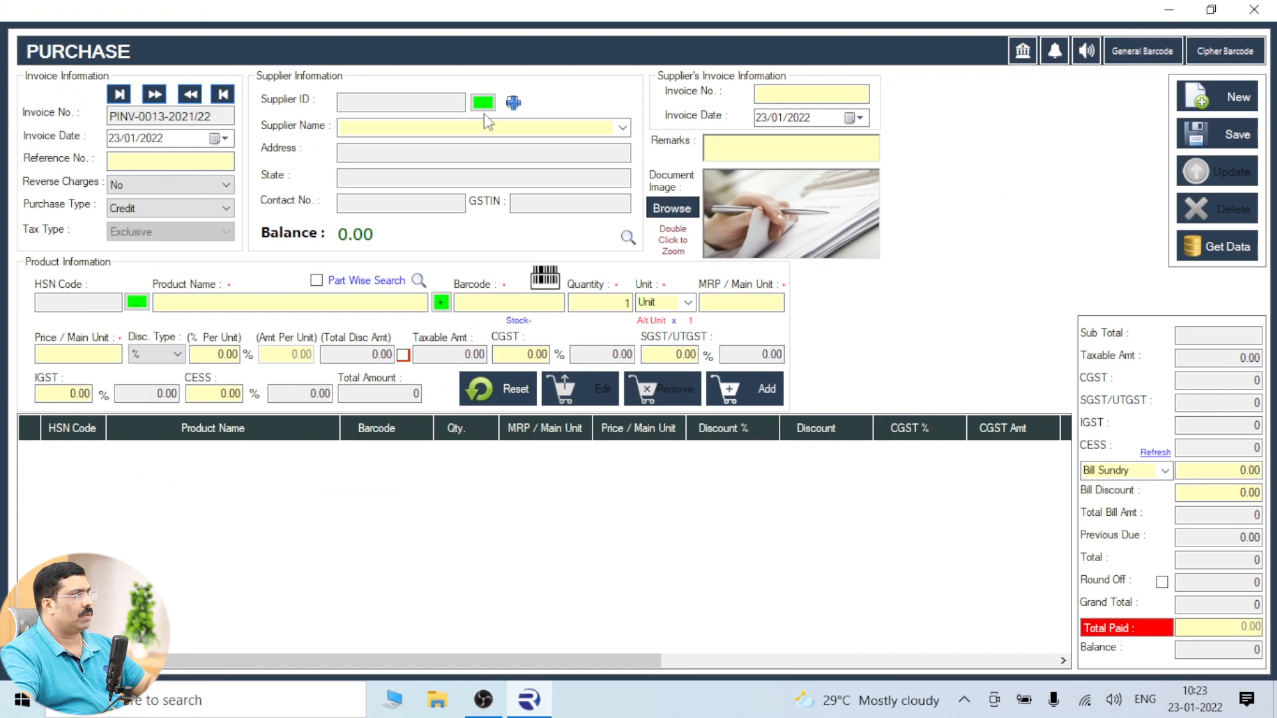
{"action": "left_click", "coordinate": [525, 67]}
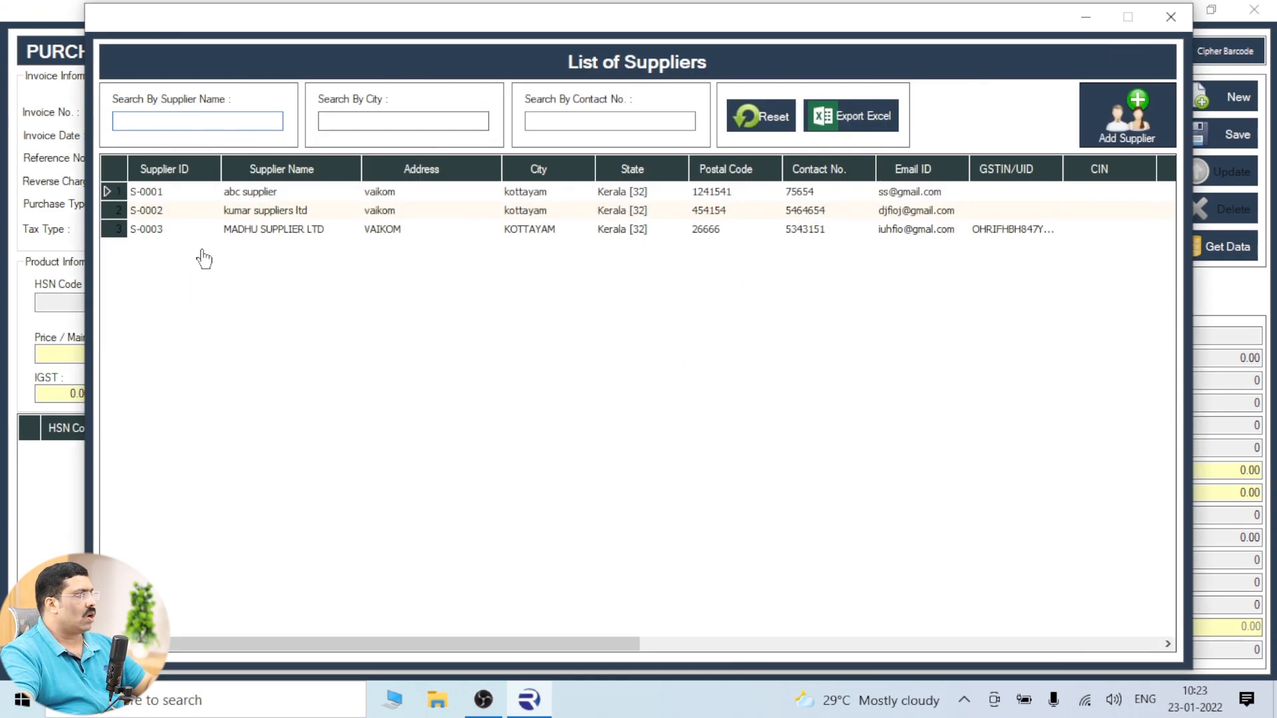
{"action": "double_click", "coordinate": [253, 230]}
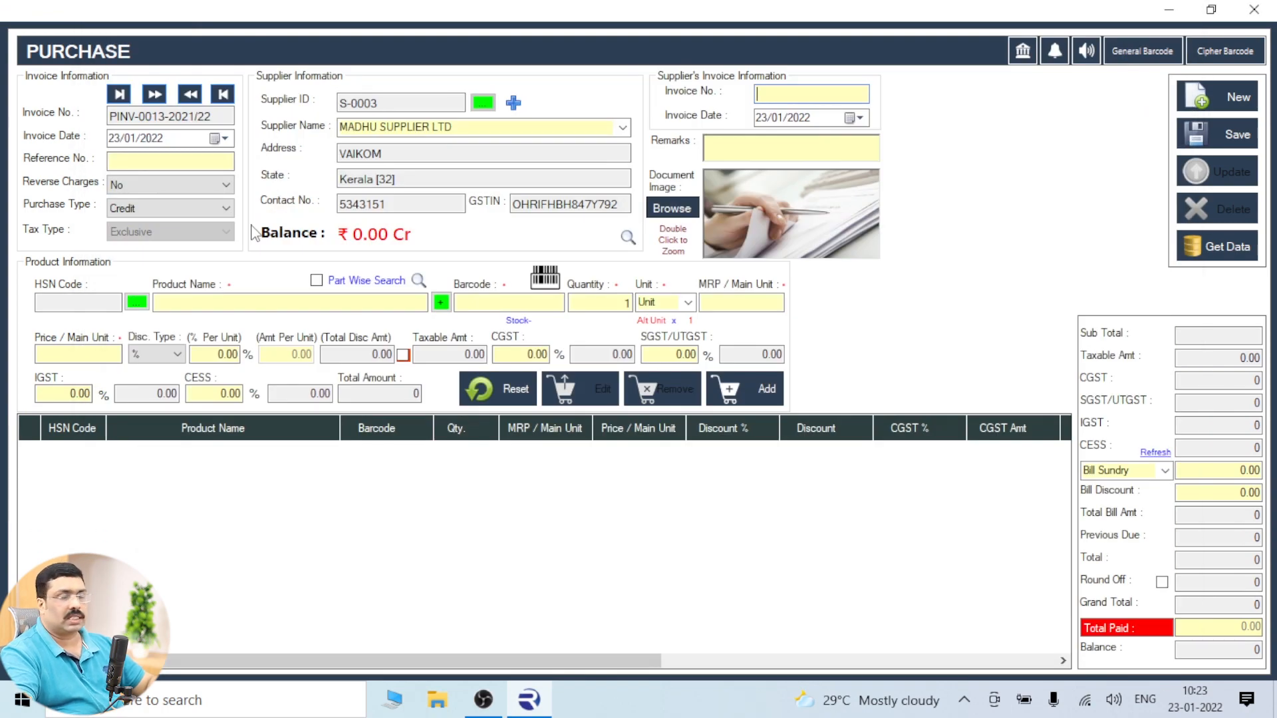
Start a fresh purchase entry and select MADHU SUPPLIER LTD from the supplier list.
{"action": "left_click", "coordinate": [1217, 97]}
{"action": "left_click", "coordinate": [513, 102]}
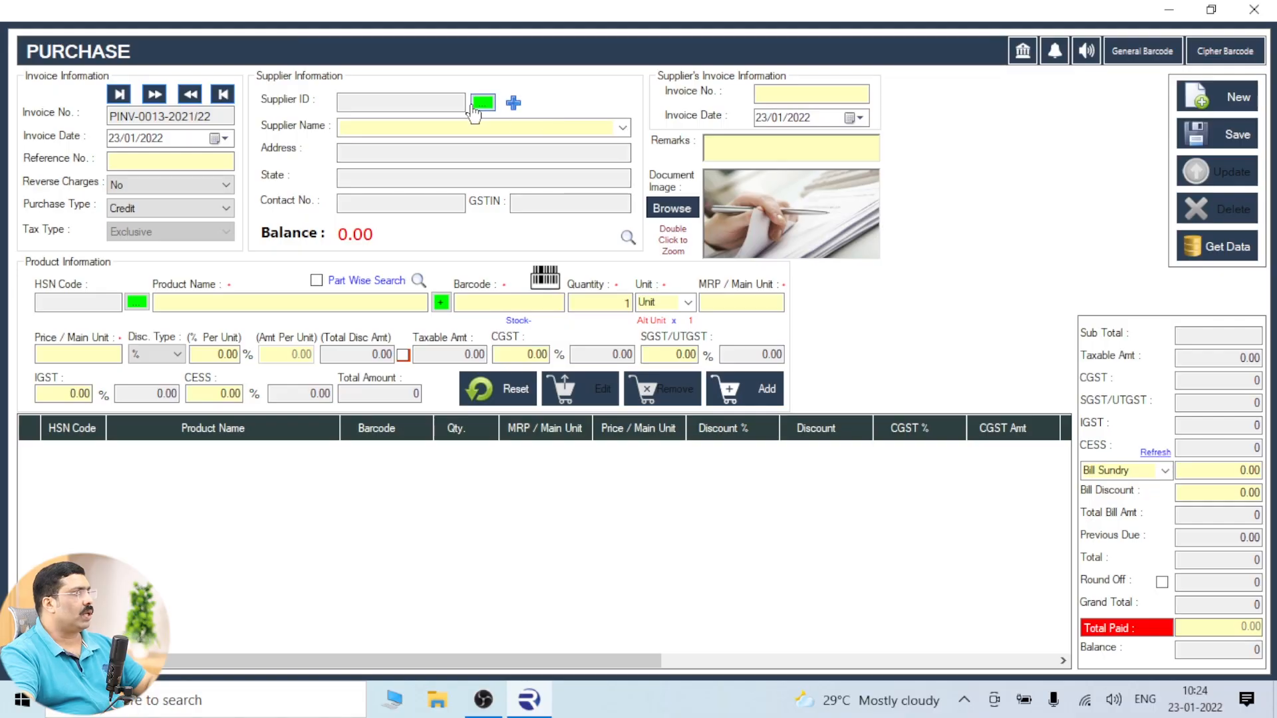
{"action": "left_click", "coordinate": [485, 100]}
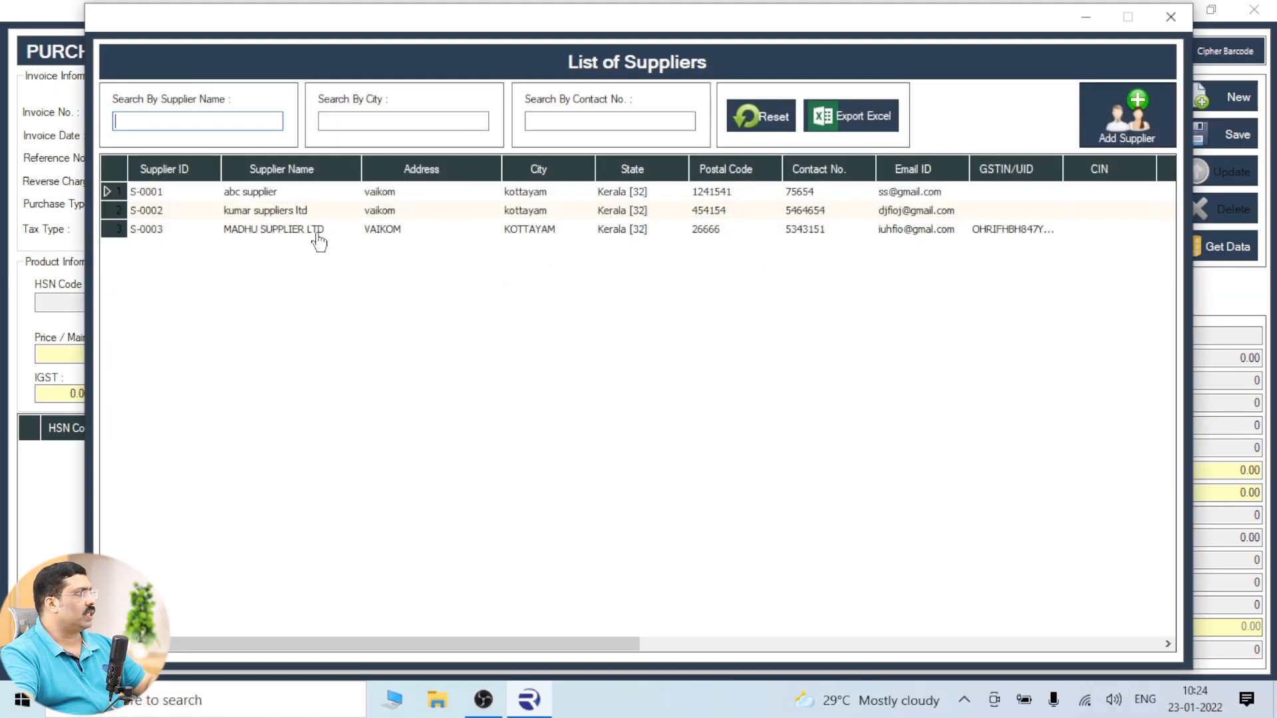
{"action": "double_click", "coordinate": [228, 233]}
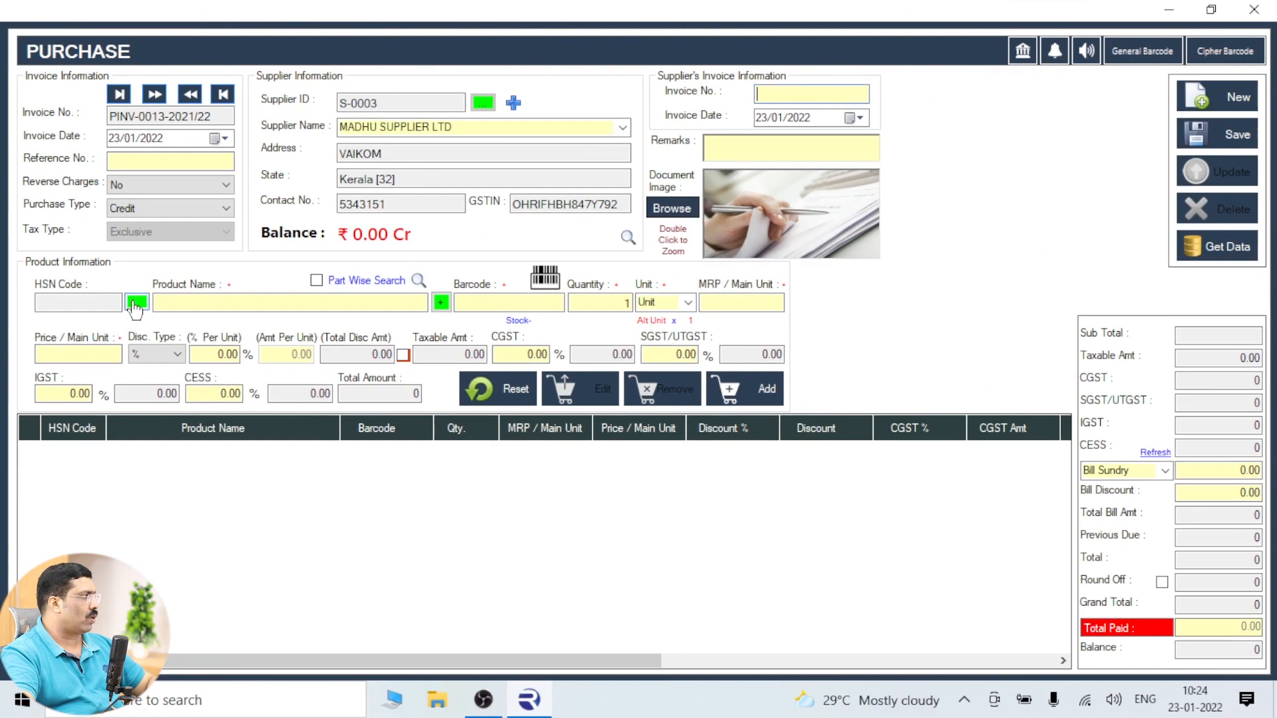
Load all records in the product list and pick CHILLI मिर्च as the product for the purchase.
{"action": "left_click", "coordinate": [269, 300]}
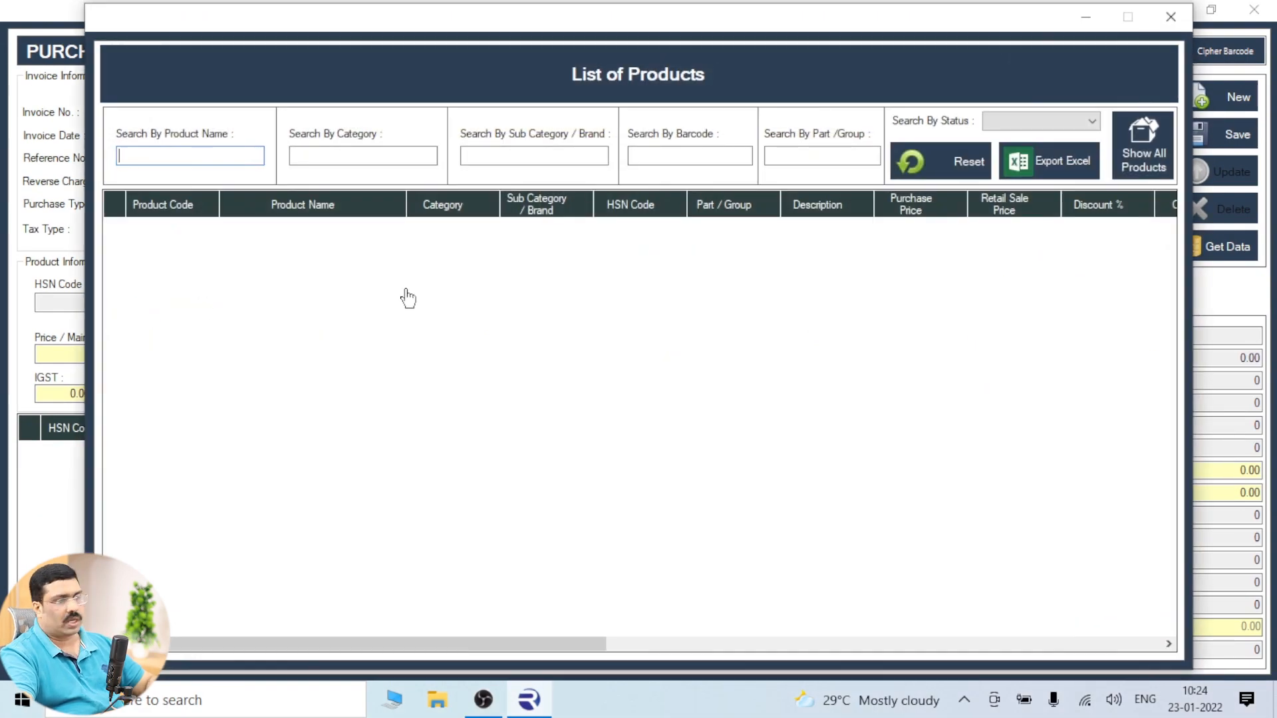
{"action": "left_click", "coordinate": [1170, 17]}
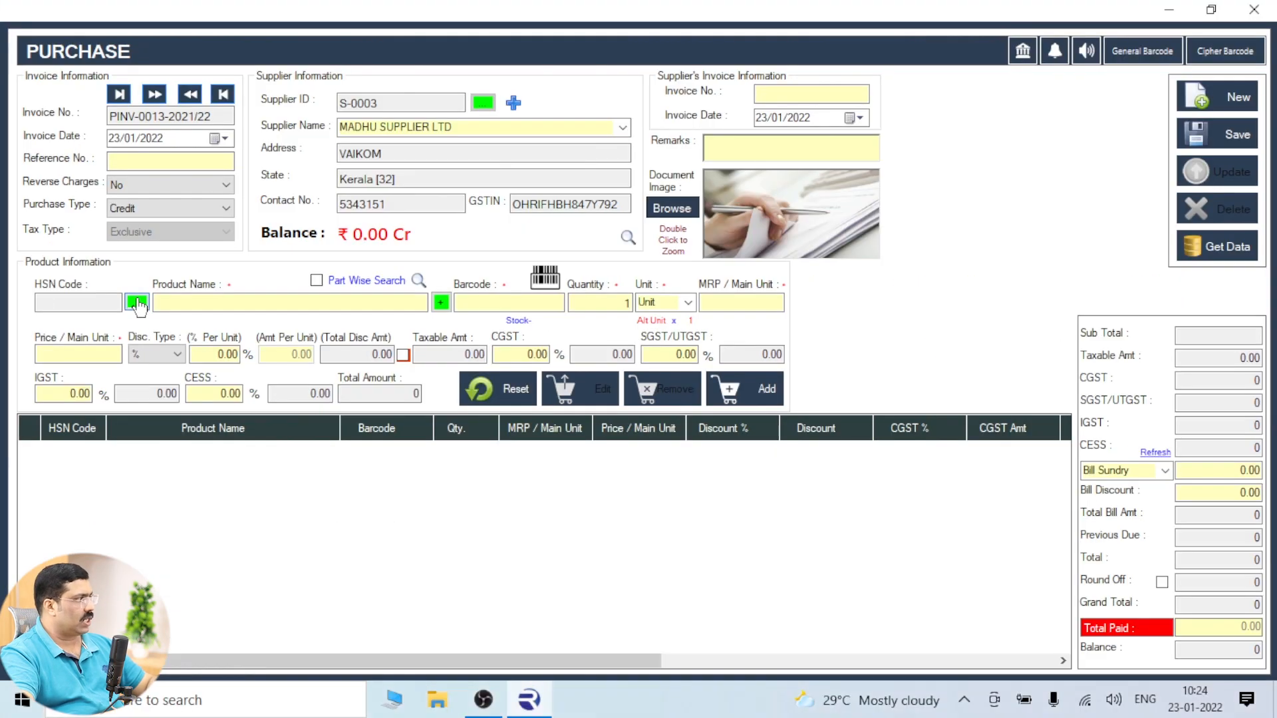
{"action": "left_click", "coordinate": [136, 303]}
{"action": "left_click", "coordinate": [1144, 143]}
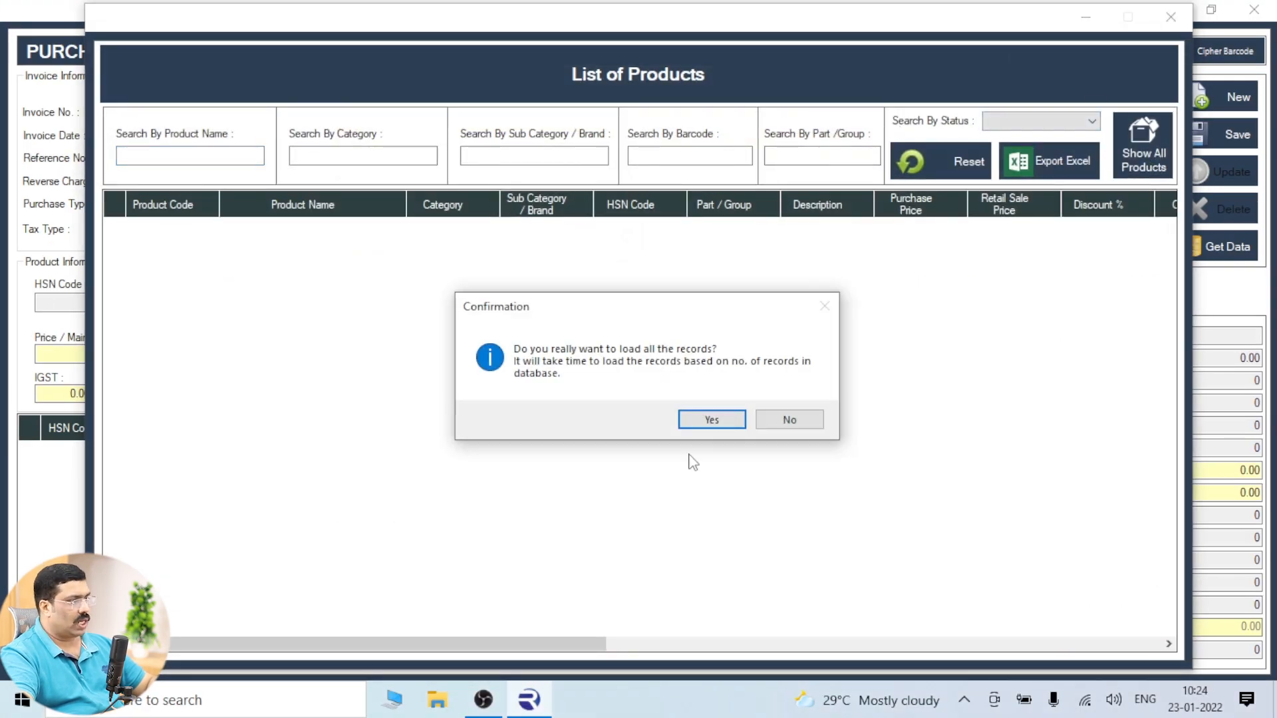
{"action": "left_click", "coordinate": [709, 418]}
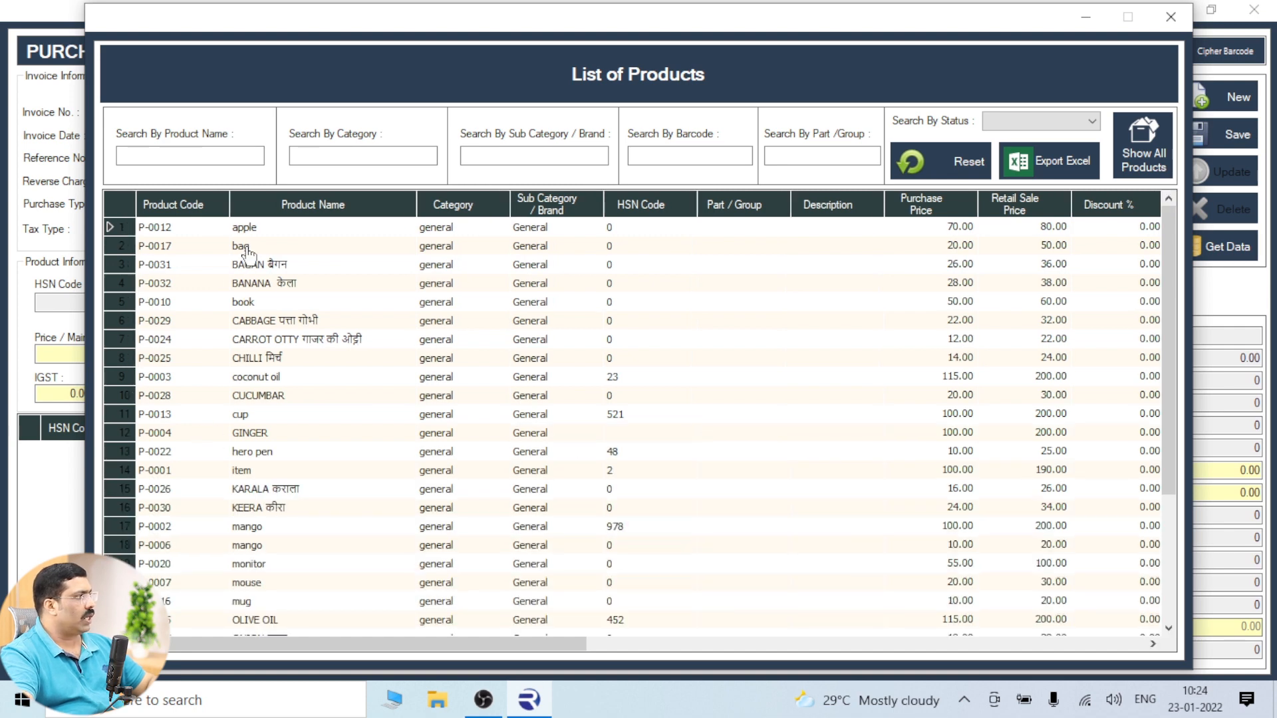
{"action": "double_click", "coordinate": [265, 363]}
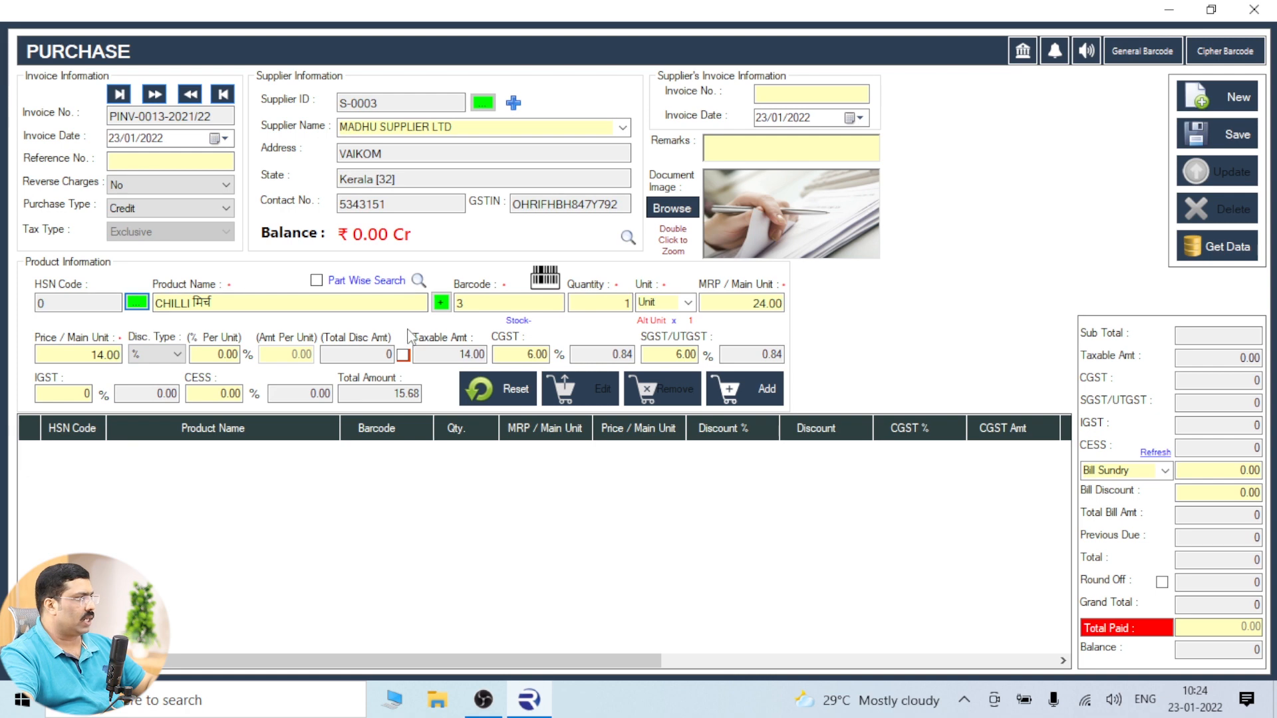
Reload all records in the product list and review their price, tax, barcode and opening stock columns.
{"action": "left_click", "coordinate": [137, 304]}
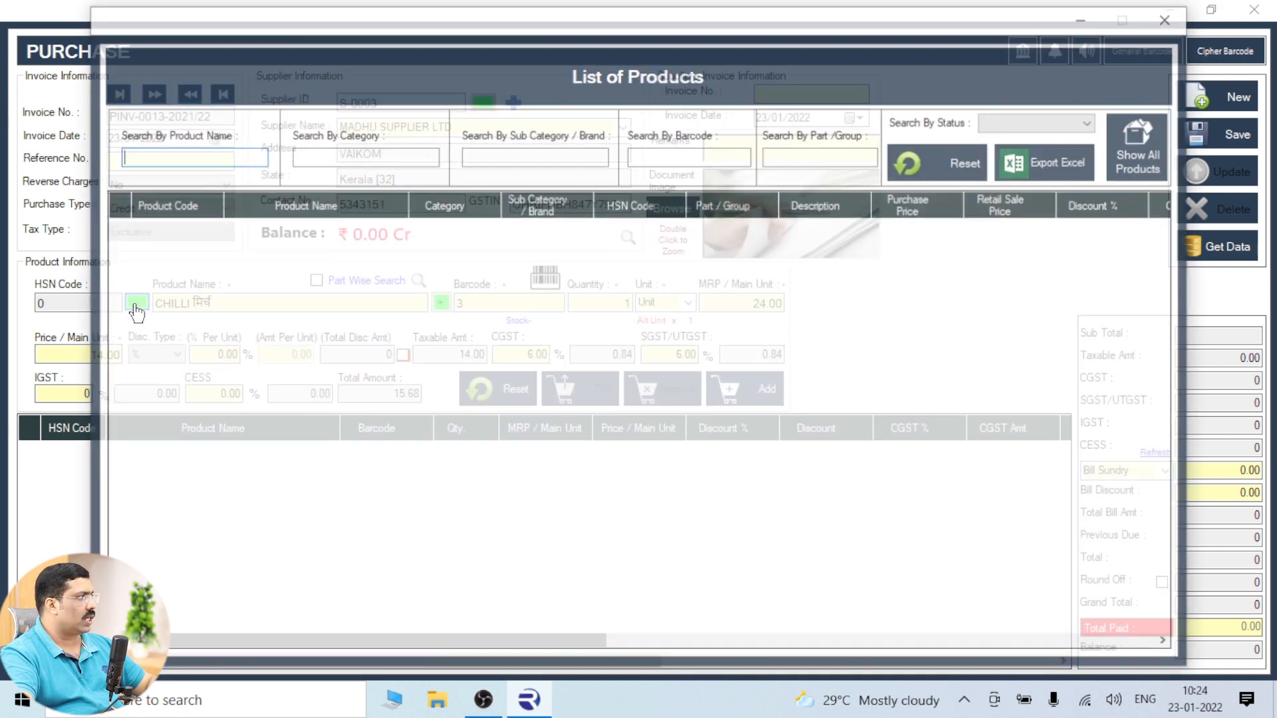
{"action": "left_click", "coordinate": [1143, 147]}
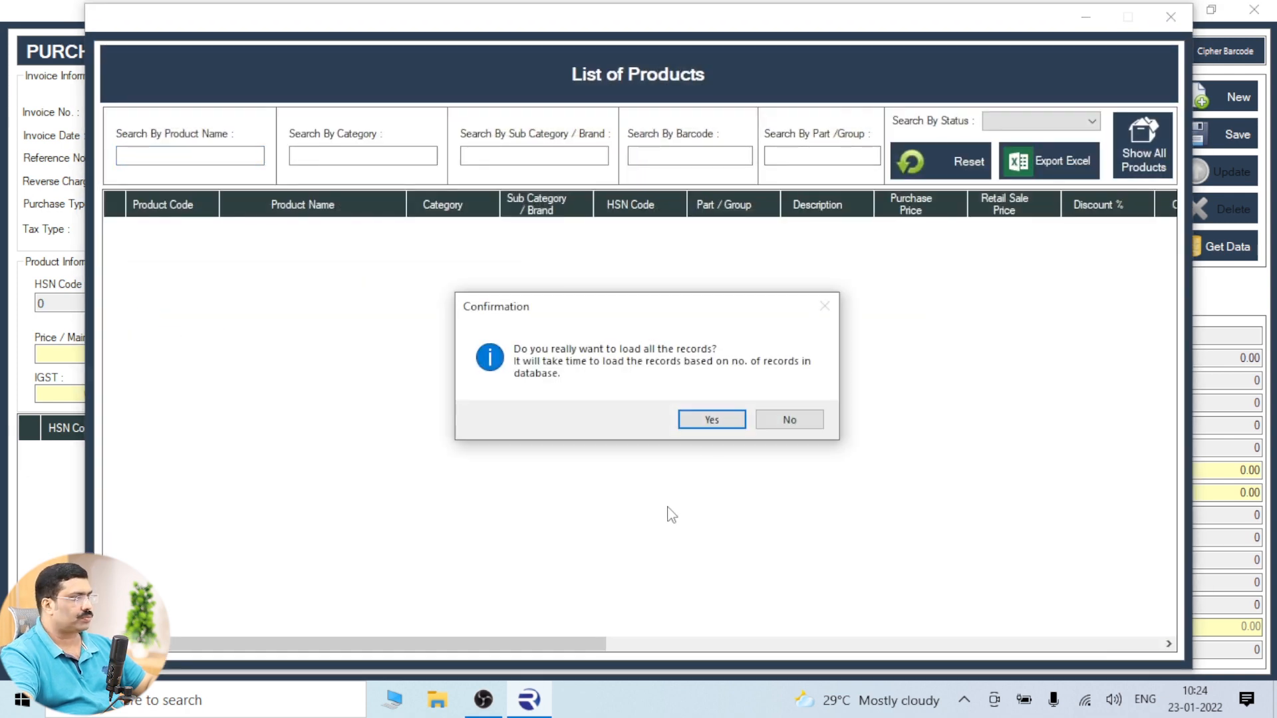
{"action": "left_click", "coordinate": [712, 420]}
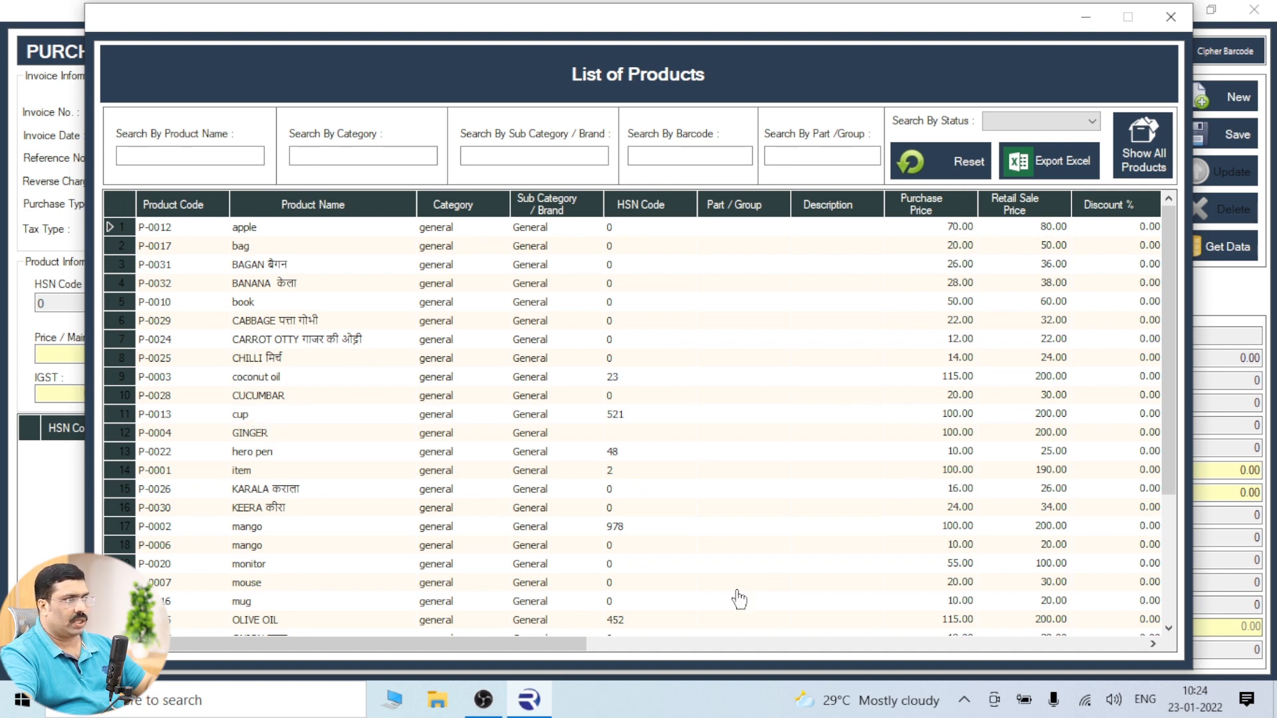
{"action": "left_click_drag", "start_coordinate": [571, 655], "coordinate": [862, 649]}
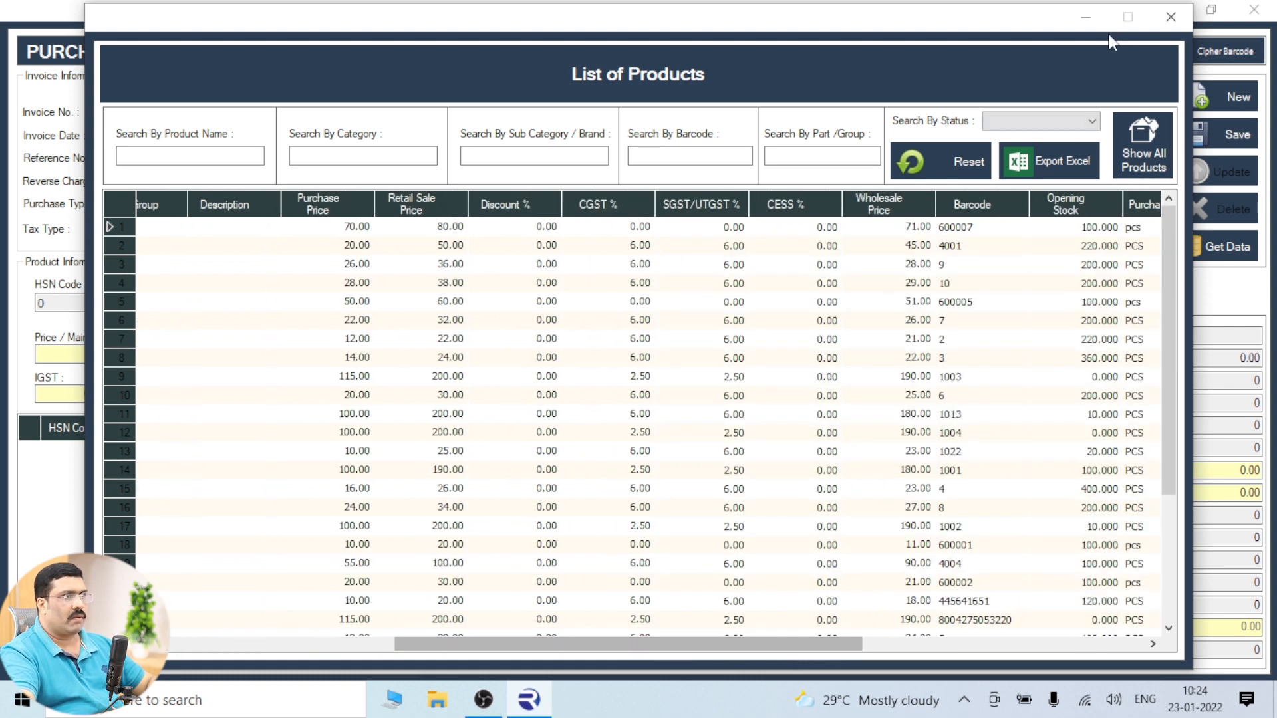
{"action": "left_click", "coordinate": [1171, 16]}
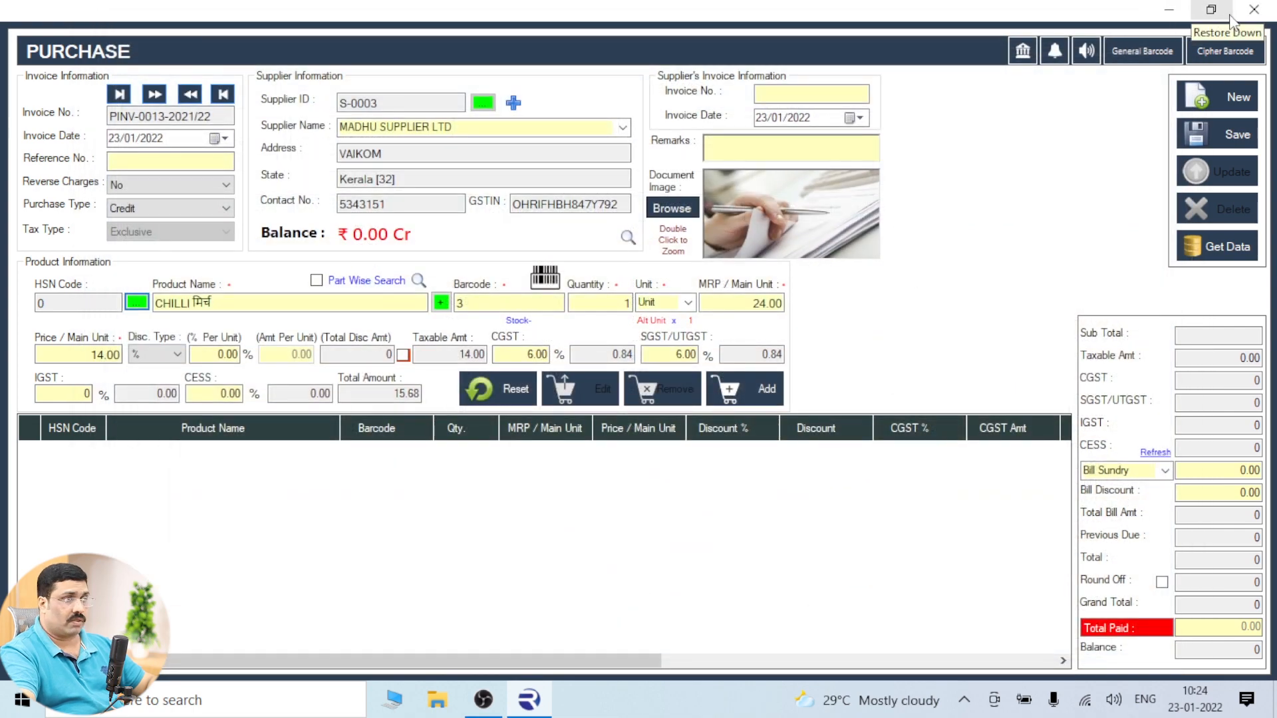
Leave the purchase entry unsaved and load all stock in the Stock In Hand records.
{"action": "left_click", "coordinate": [1254, 9]}
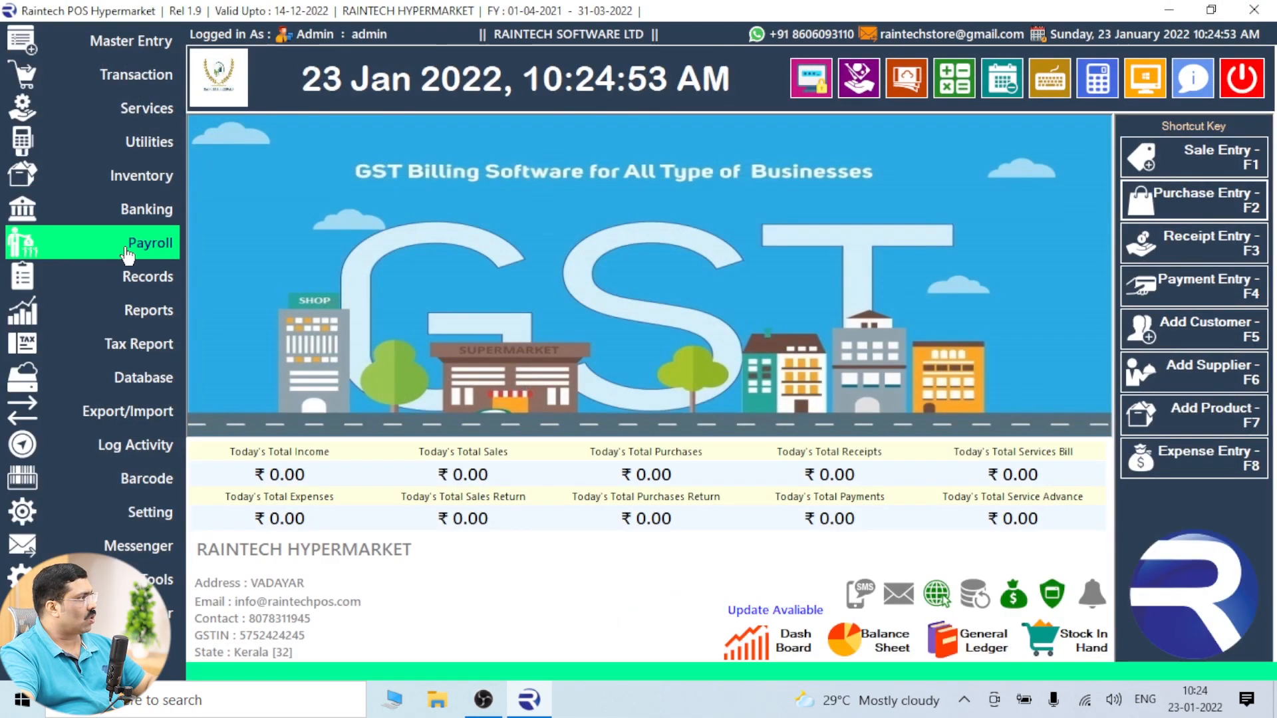
{"action": "left_click", "coordinate": [133, 277]}
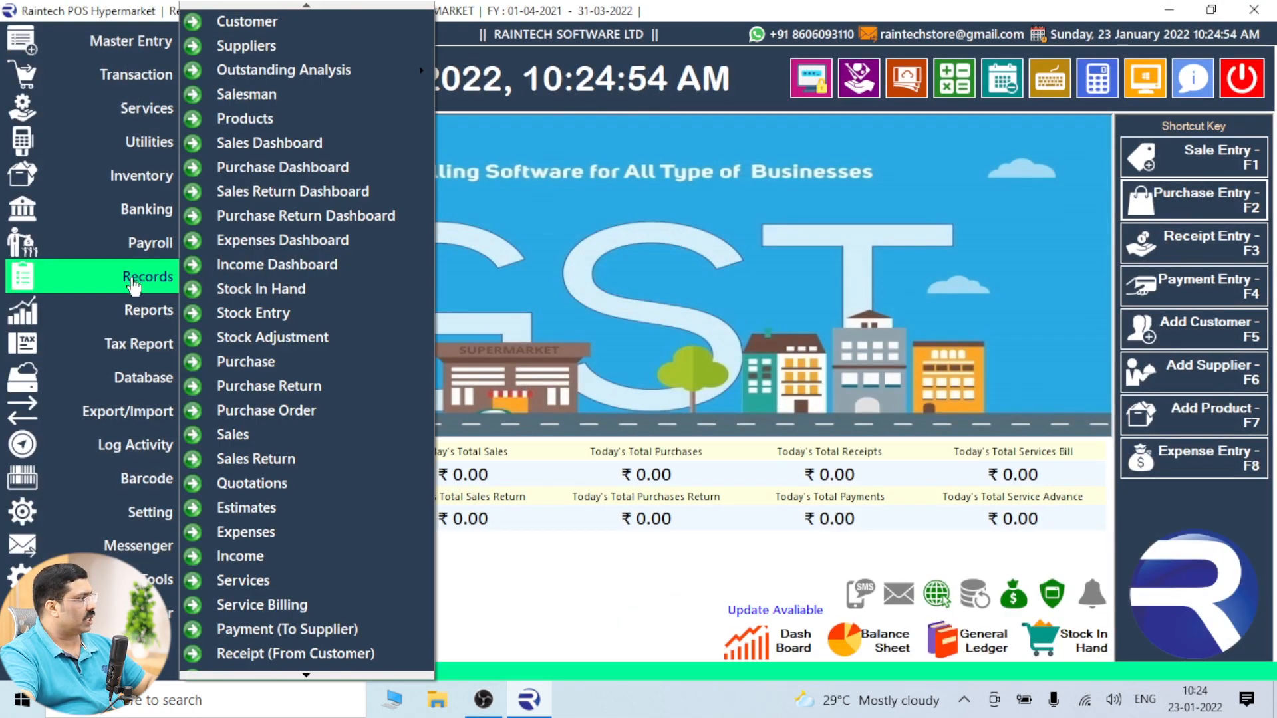
{"action": "left_click", "coordinate": [253, 289]}
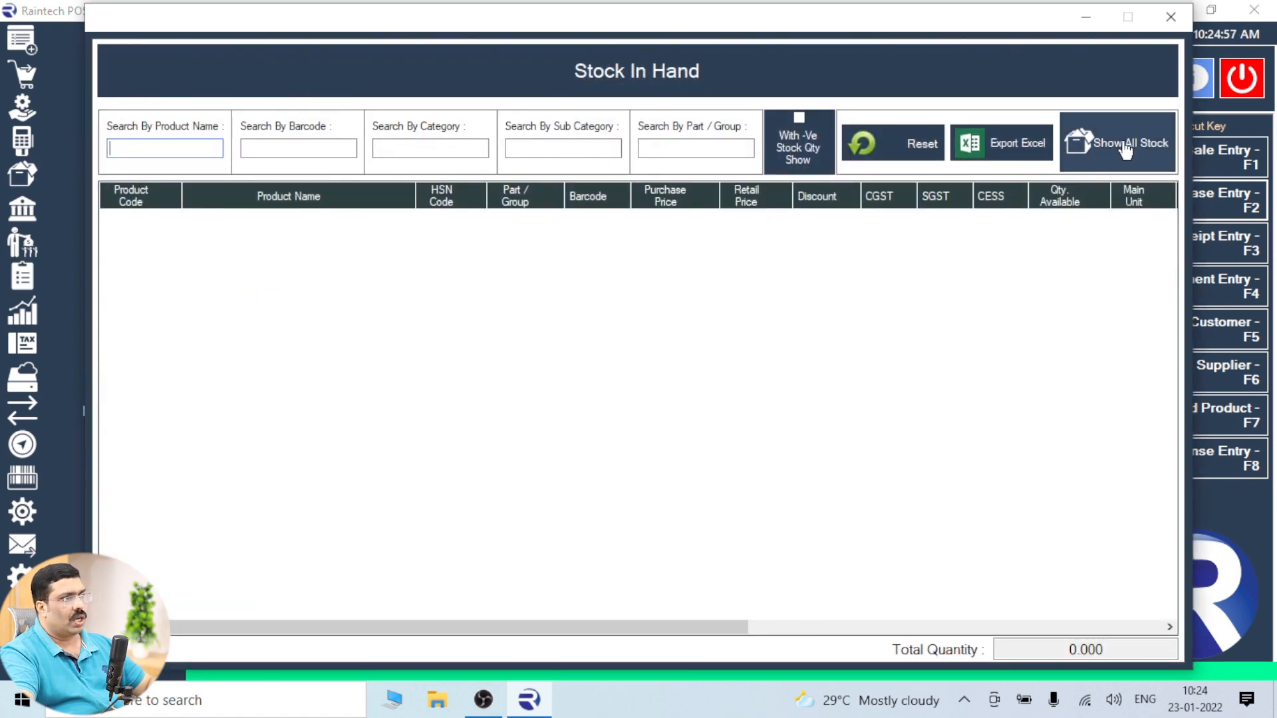
{"action": "left_click", "coordinate": [1124, 142]}
{"action": "left_click", "coordinate": [711, 419]}
Examine the available quantity of CHILLI मिर्च in the stock list and close the list.
{"action": "left_click_drag", "start_coordinate": [661, 629], "coordinate": [833, 628]}
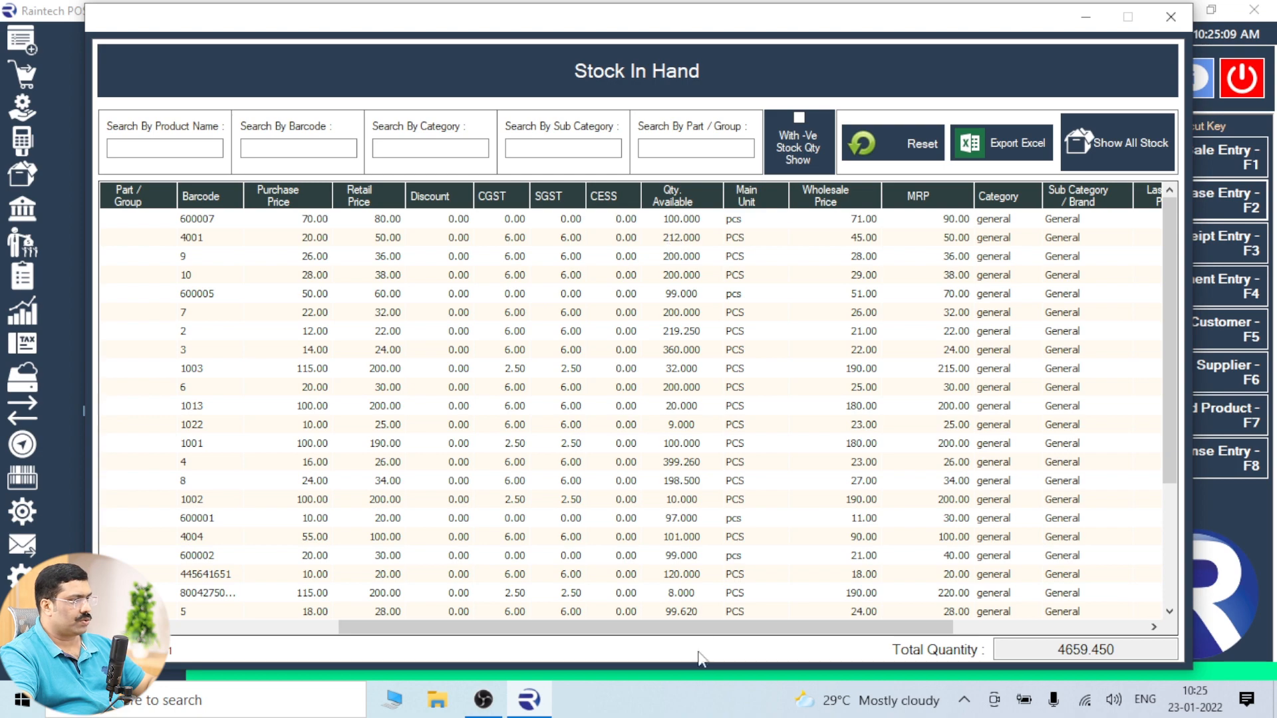
{"action": "left_click_drag", "start_coordinate": [717, 631], "coordinate": [513, 627]}
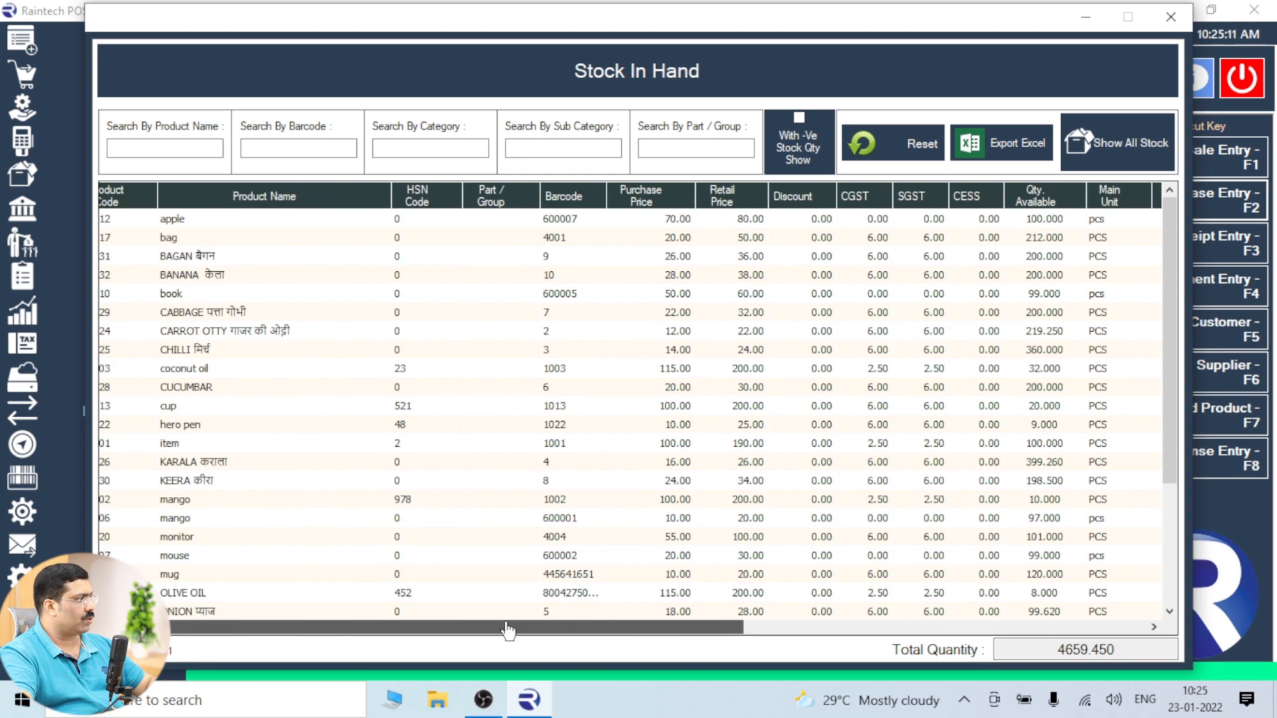
{"action": "left_click", "coordinate": [199, 339]}
{"action": "left_click", "coordinate": [203, 351]}
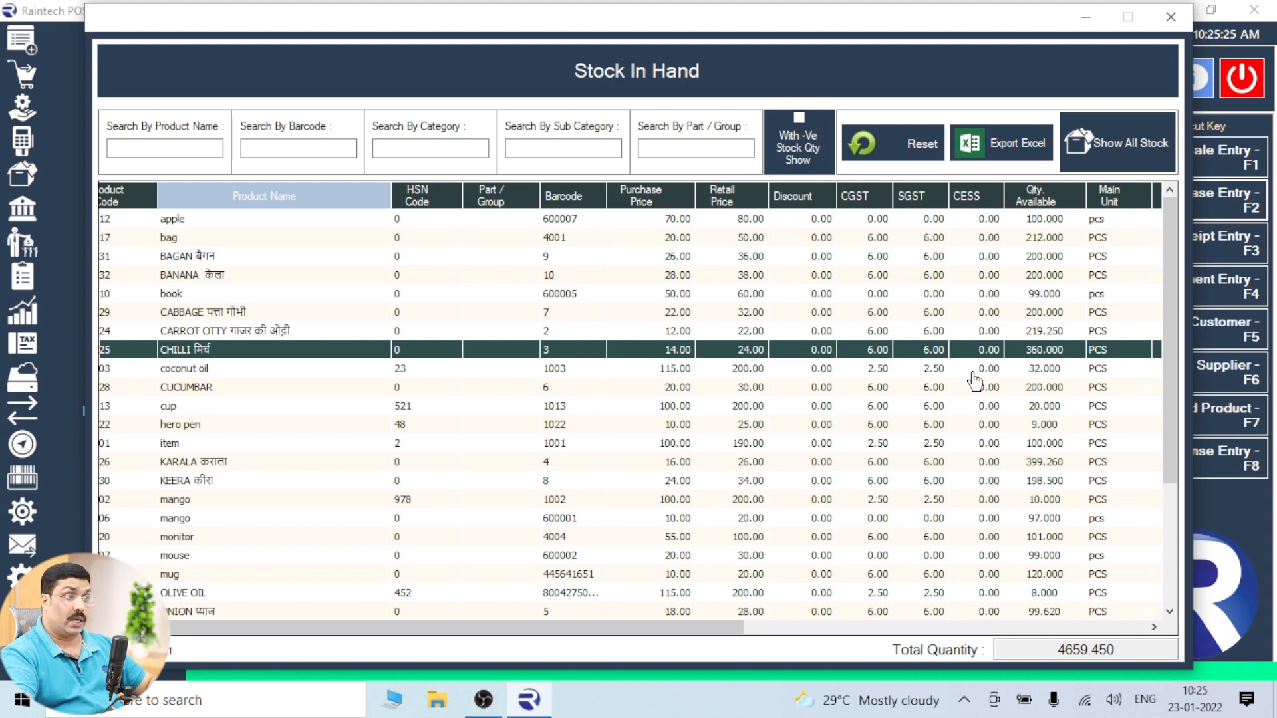
{"action": "left_click", "coordinate": [1168, 15]}
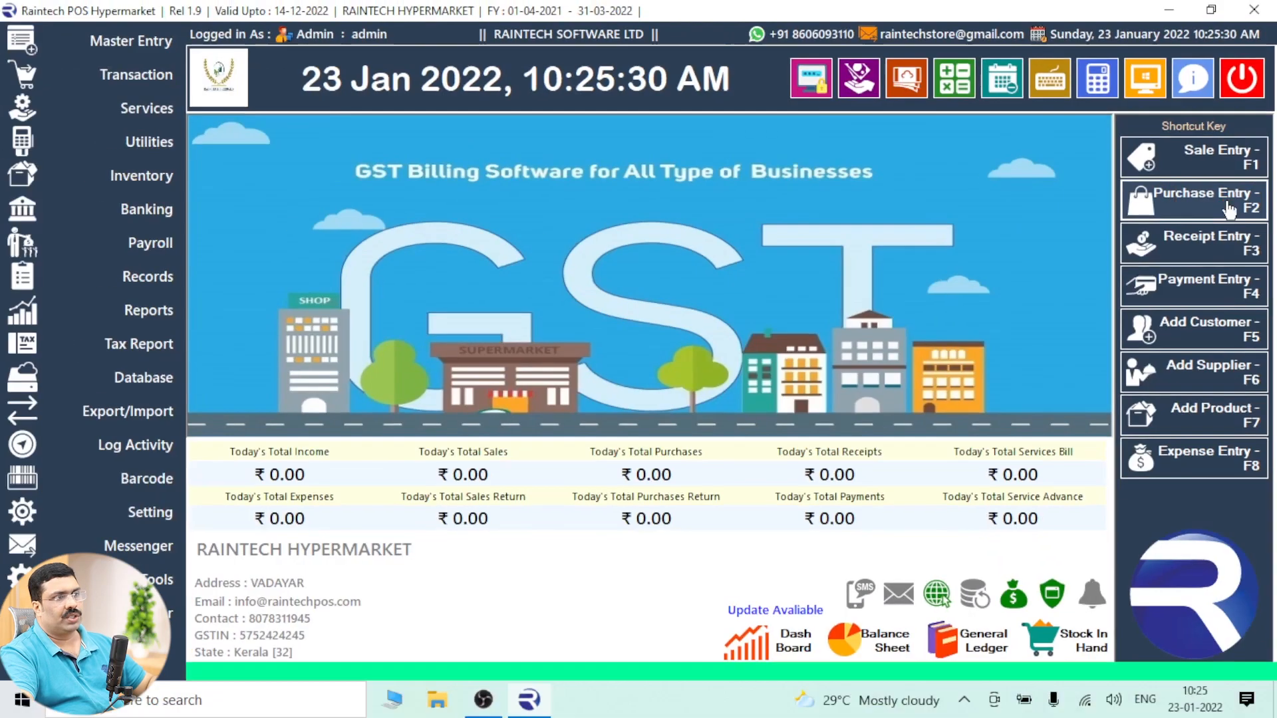
Start a new purchase entry and pick MADHU SUPPLIER LTD from the supplier list.
{"action": "left_click", "coordinate": [1228, 209]}
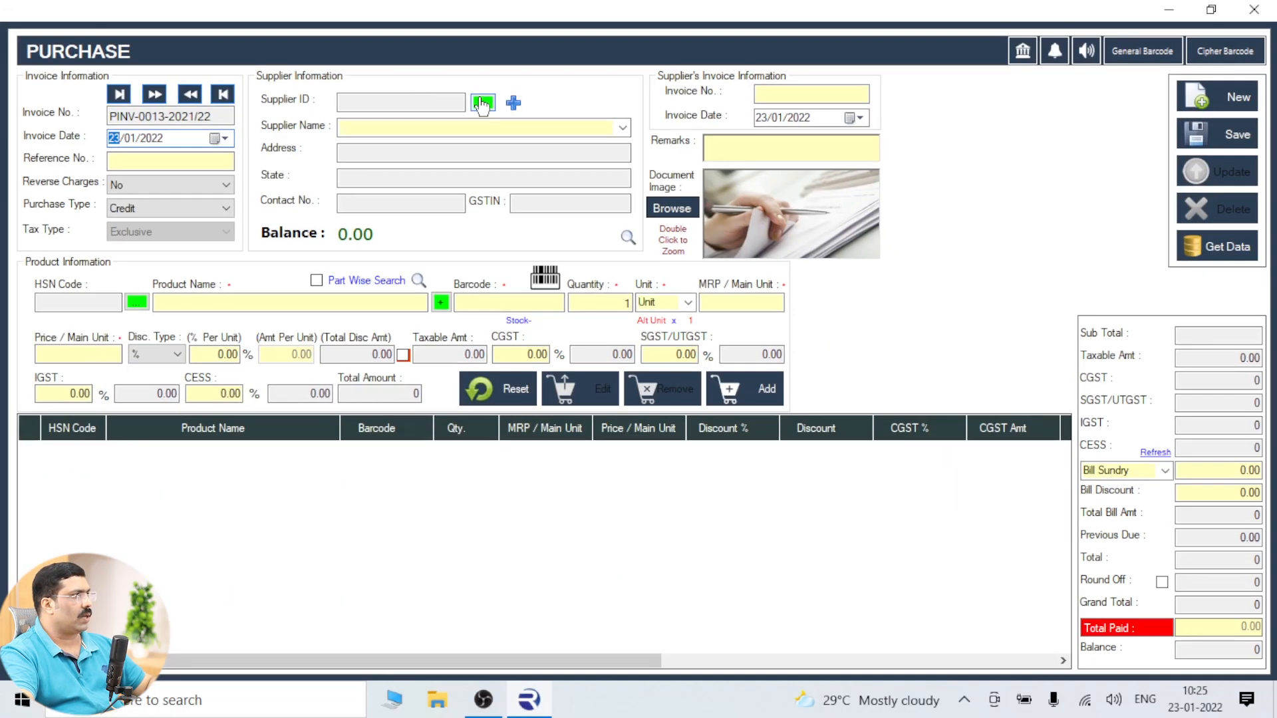
{"action": "left_click", "coordinate": [481, 186]}
{"action": "double_click", "coordinate": [241, 229]}
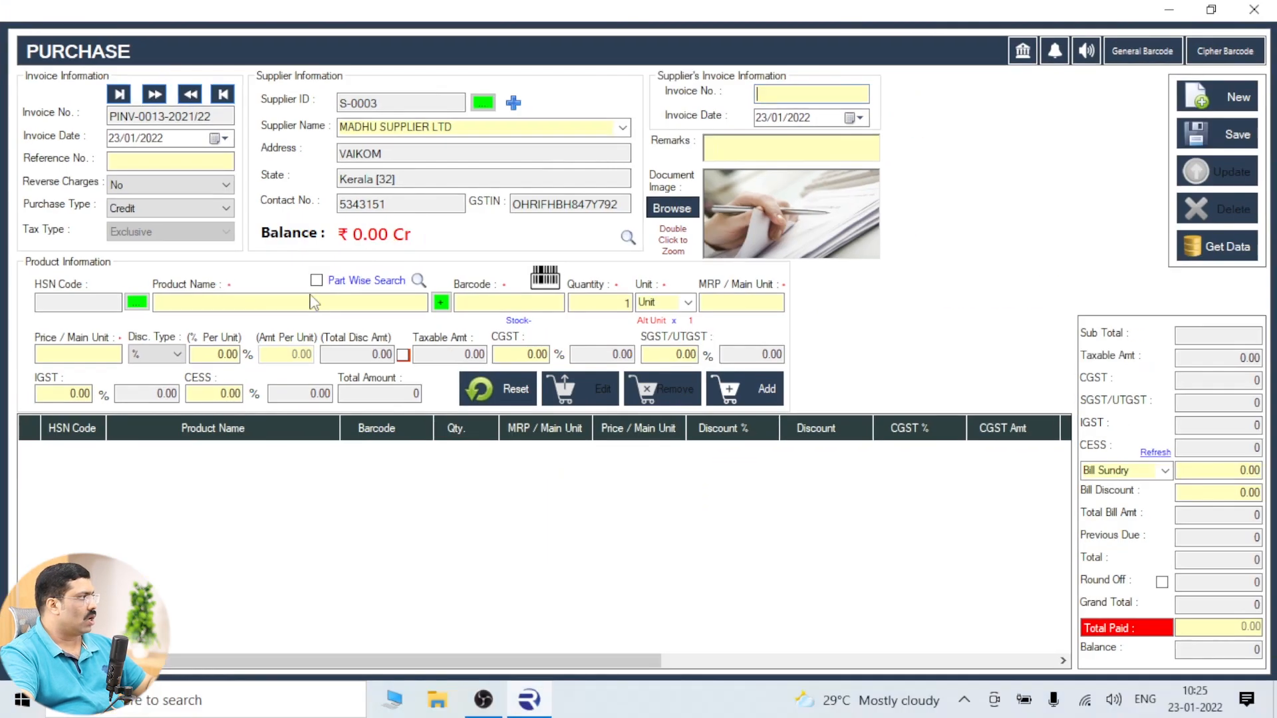
Add CHILLI मिर्च to the purchase with a quantity of 500 PCS.
{"action": "left_click", "coordinate": [166, 305]}
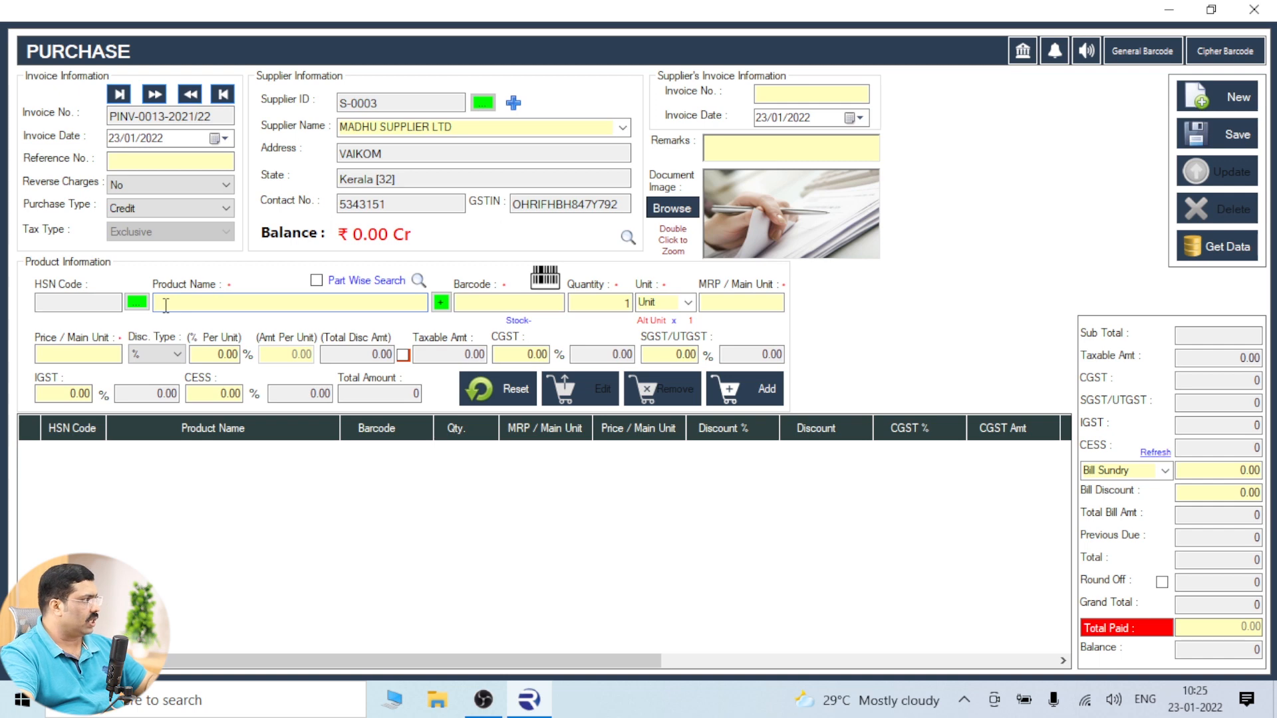
{"action": "type", "text": "c"}
{"action": "left_click", "coordinate": [183, 391]}
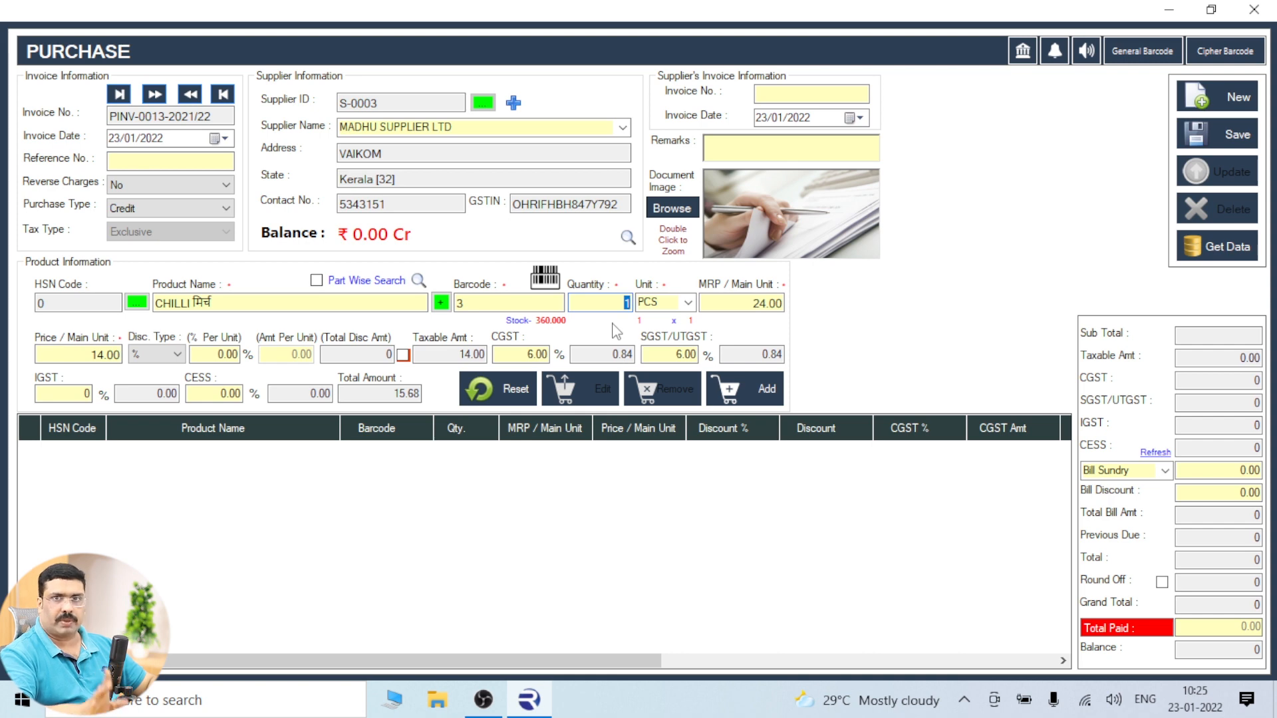
{"action": "type", "text": "500"}
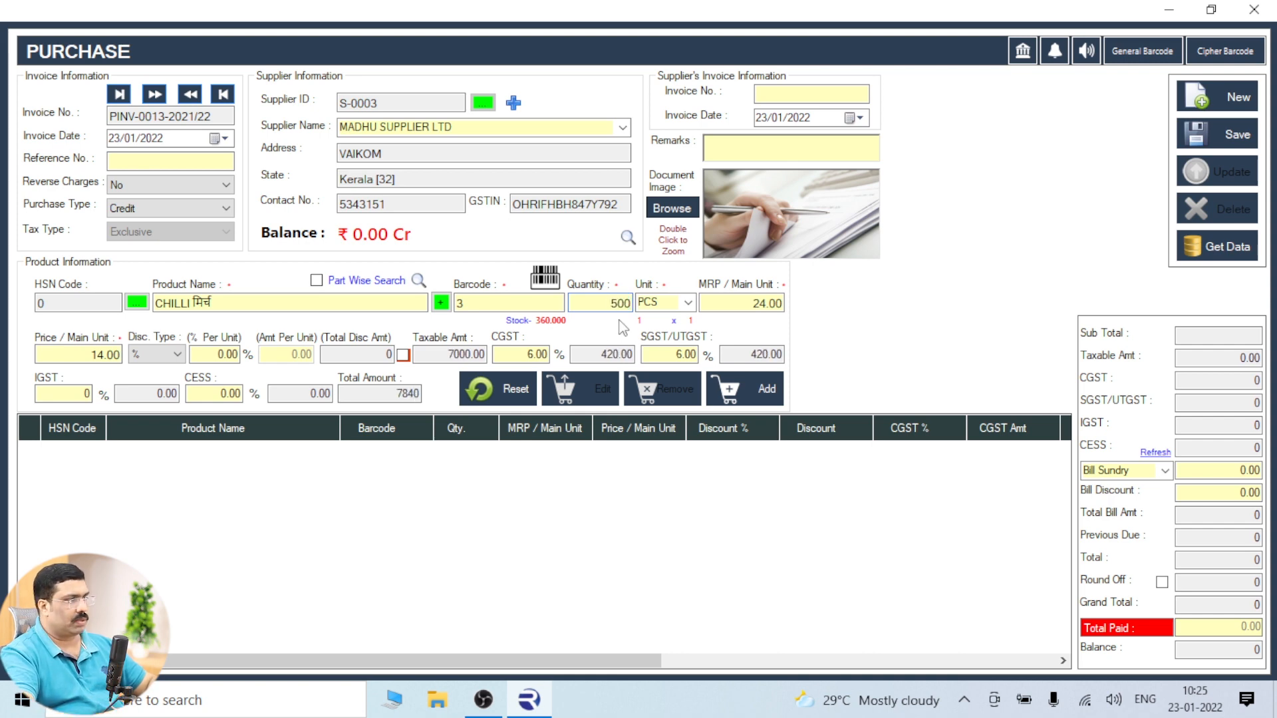
{"action": "left_click", "coordinate": [689, 304]}
{"action": "left_click", "coordinate": [691, 306]}
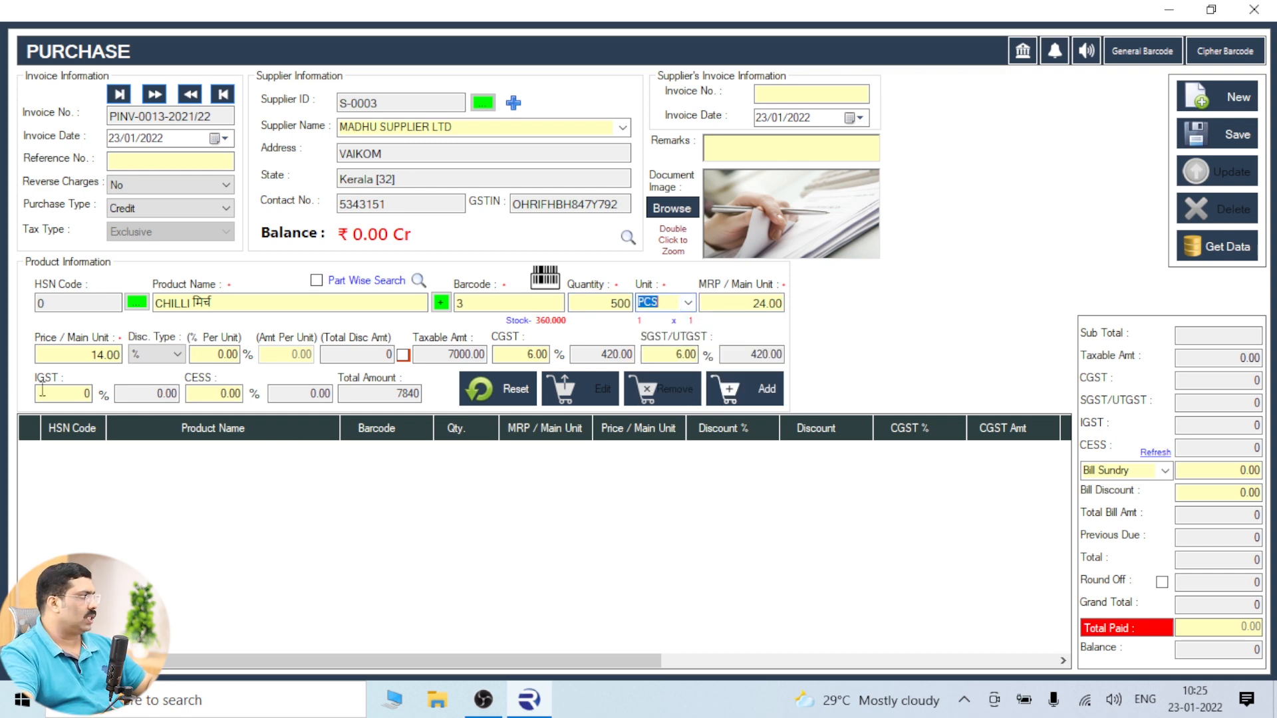
{"action": "left_click", "coordinate": [53, 355]}
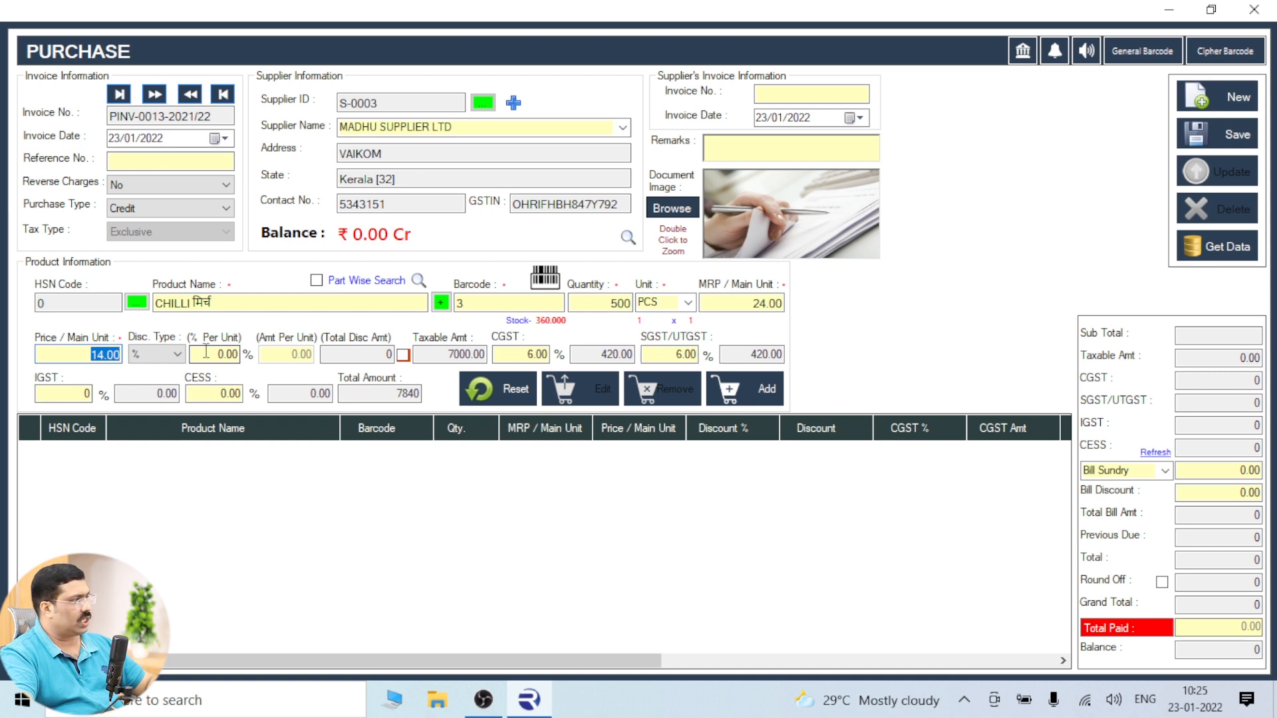
{"action": "left_click", "coordinate": [723, 393]}
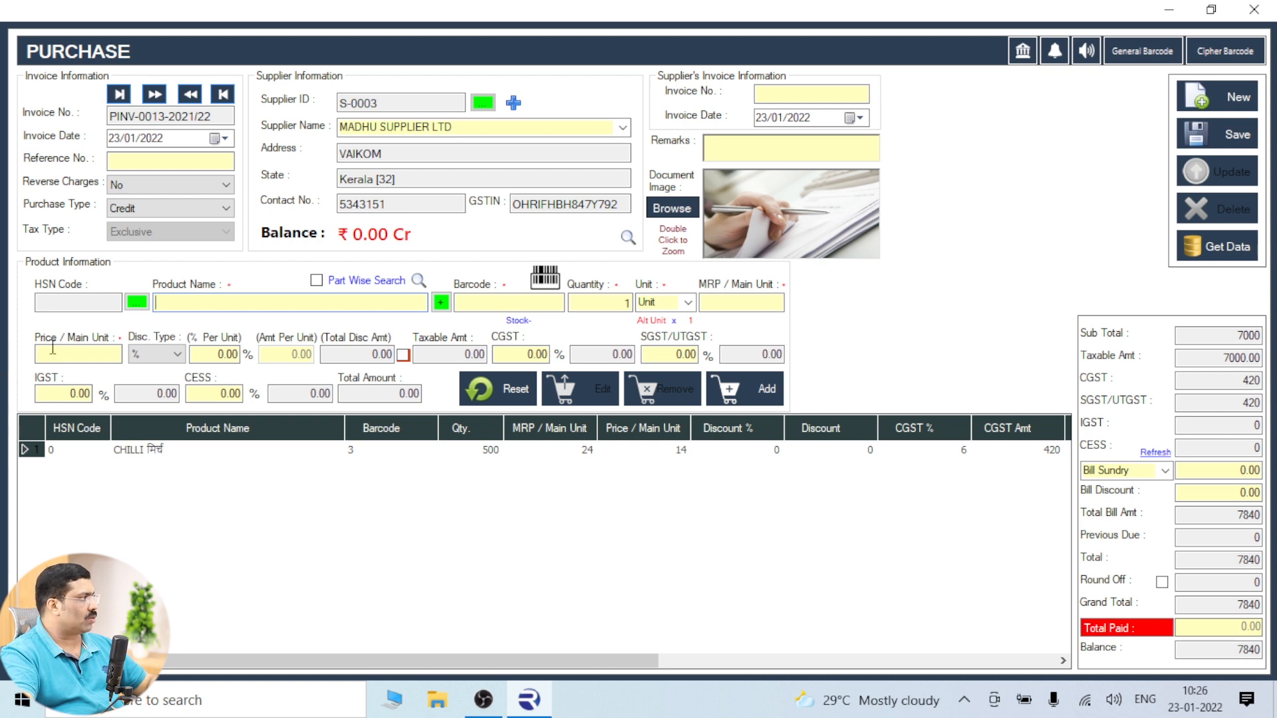
Load all records in the product list, pick OLIVE OIL and add it to the purchase with a quantity of 10.
{"action": "left_click", "coordinate": [145, 305]}
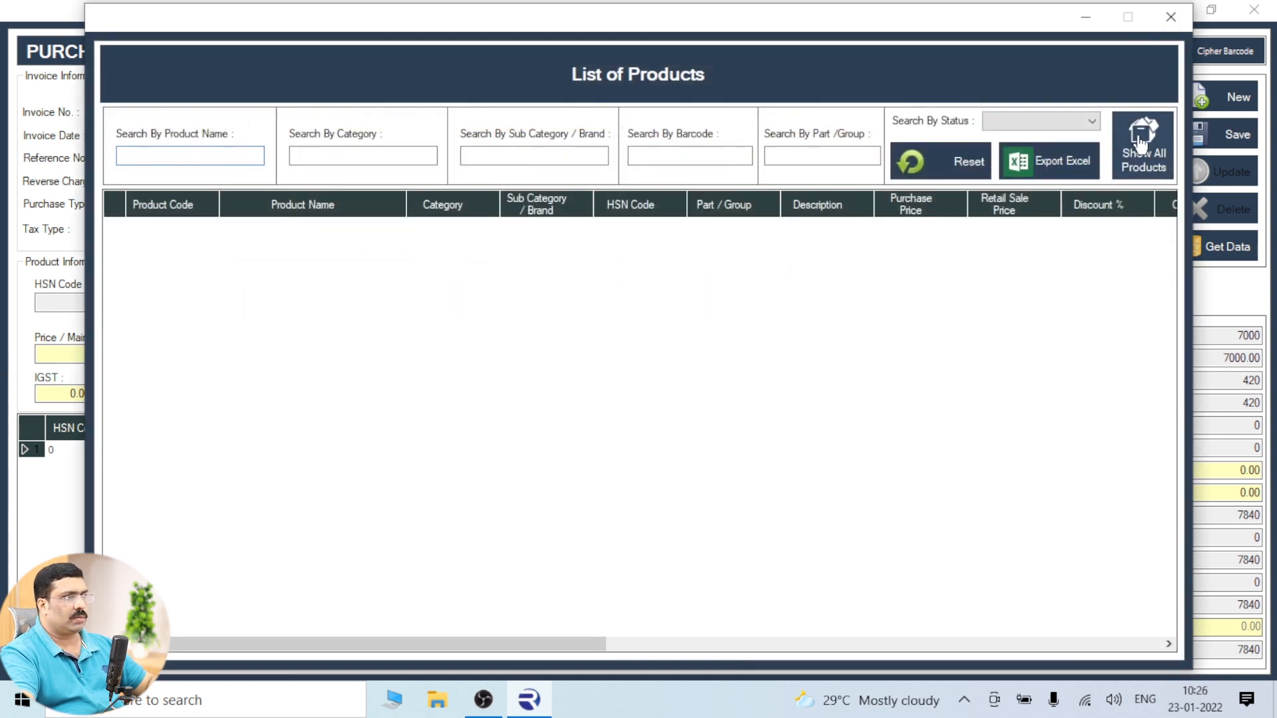
{"action": "left_click", "coordinate": [703, 421]}
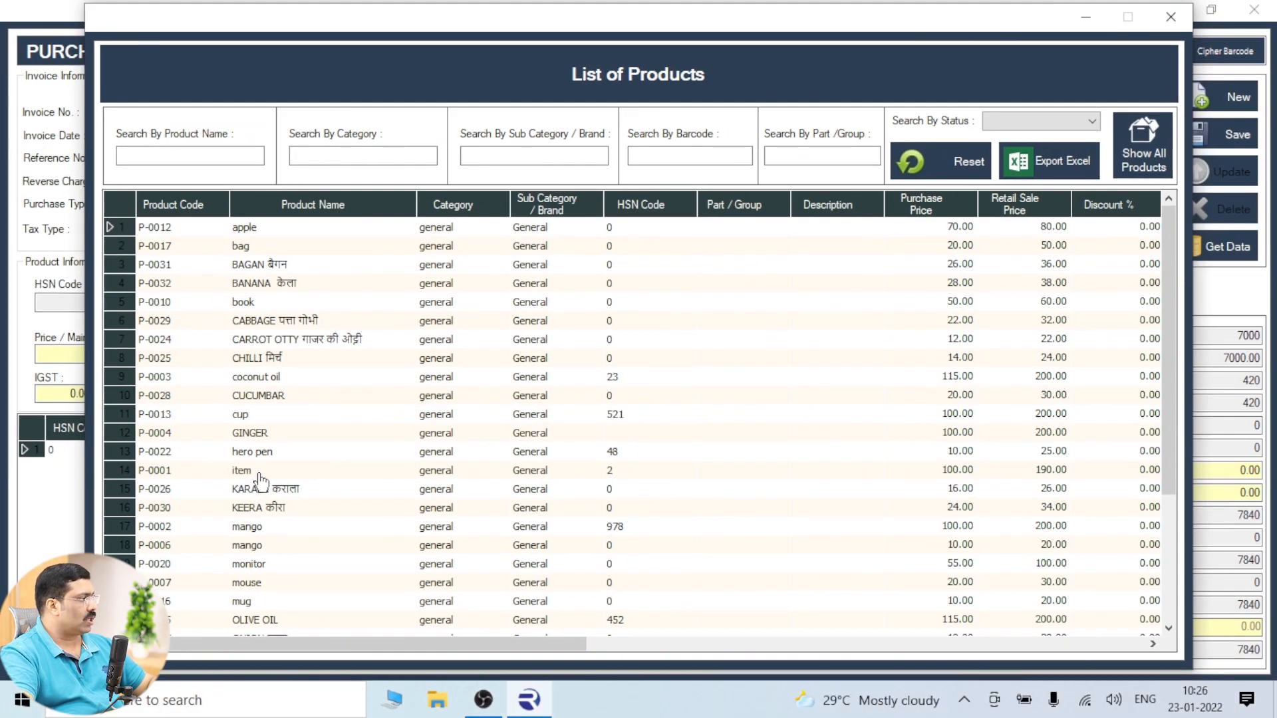
{"action": "scroll", "coordinate": [260, 480], "scroll_direction": "down", "scroll_amount": 3}
{"action": "double_click", "coordinate": [273, 452]}
{"action": "left_click", "coordinate": [605, 304]}
{"action": "type", "text": "0"}
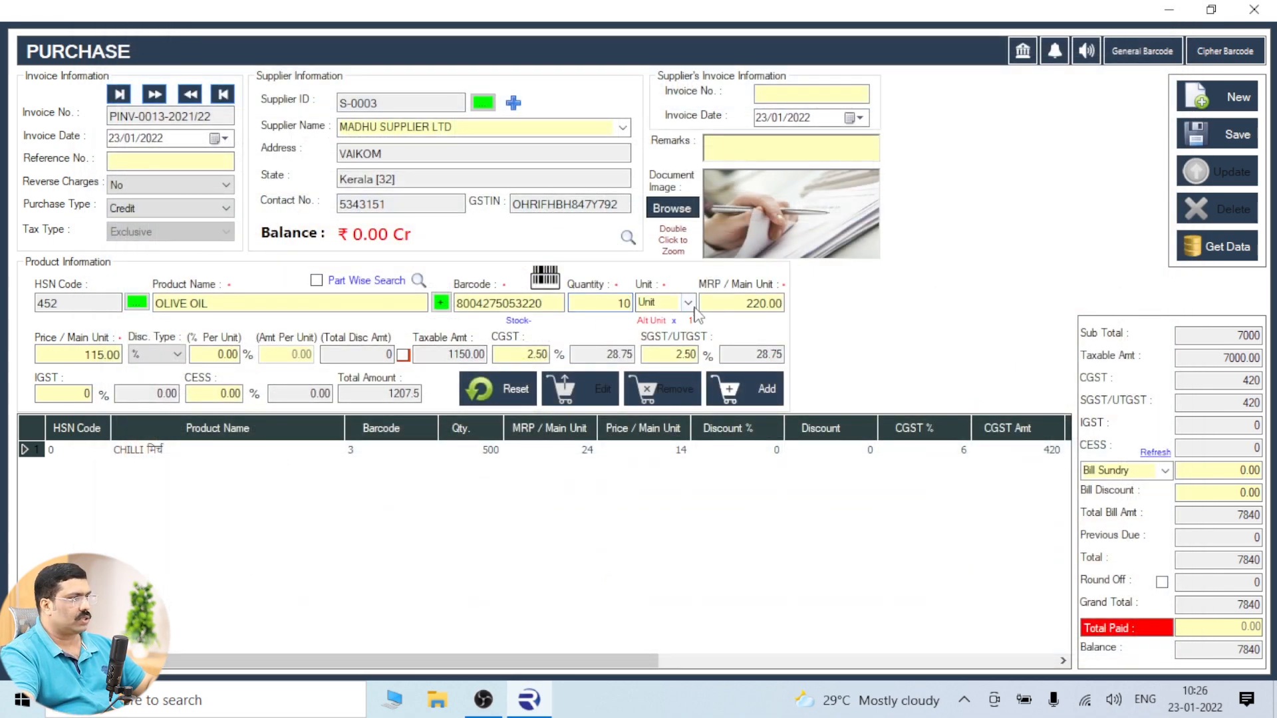
{"action": "left_click", "coordinate": [744, 389]}
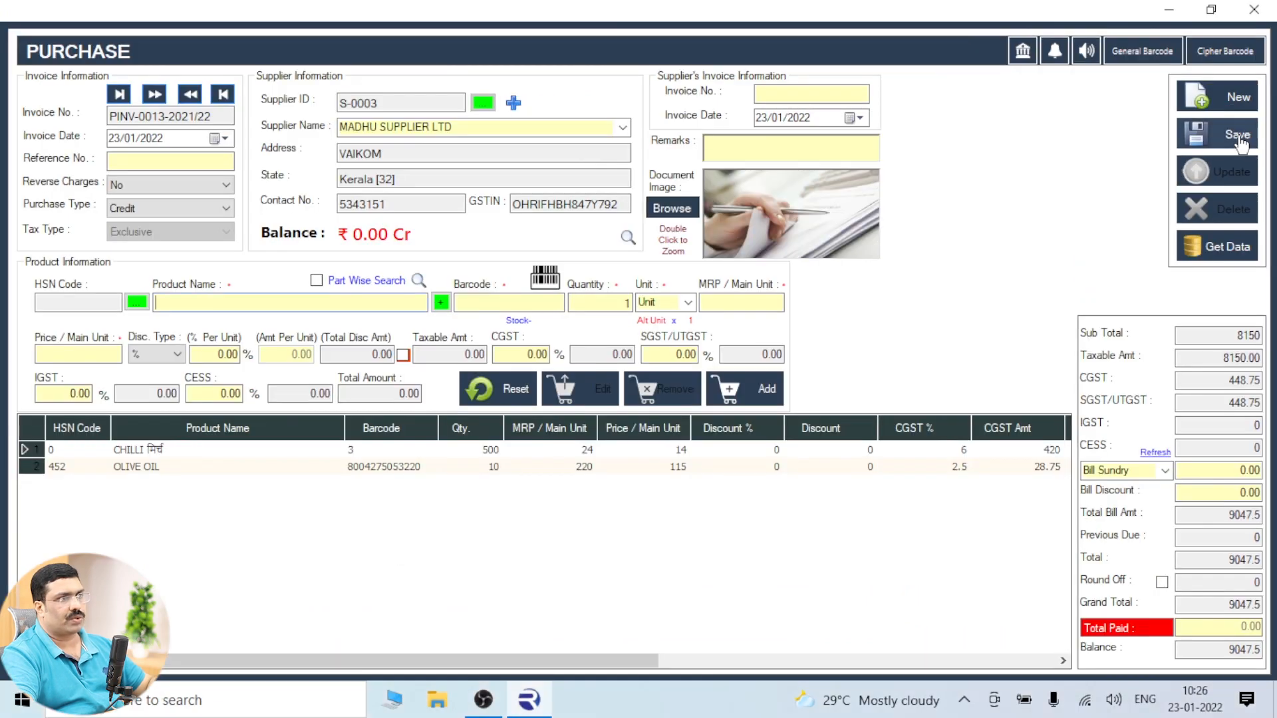
Save the purchase entry and close the purchase form.
{"action": "left_click", "coordinate": [1238, 137]}
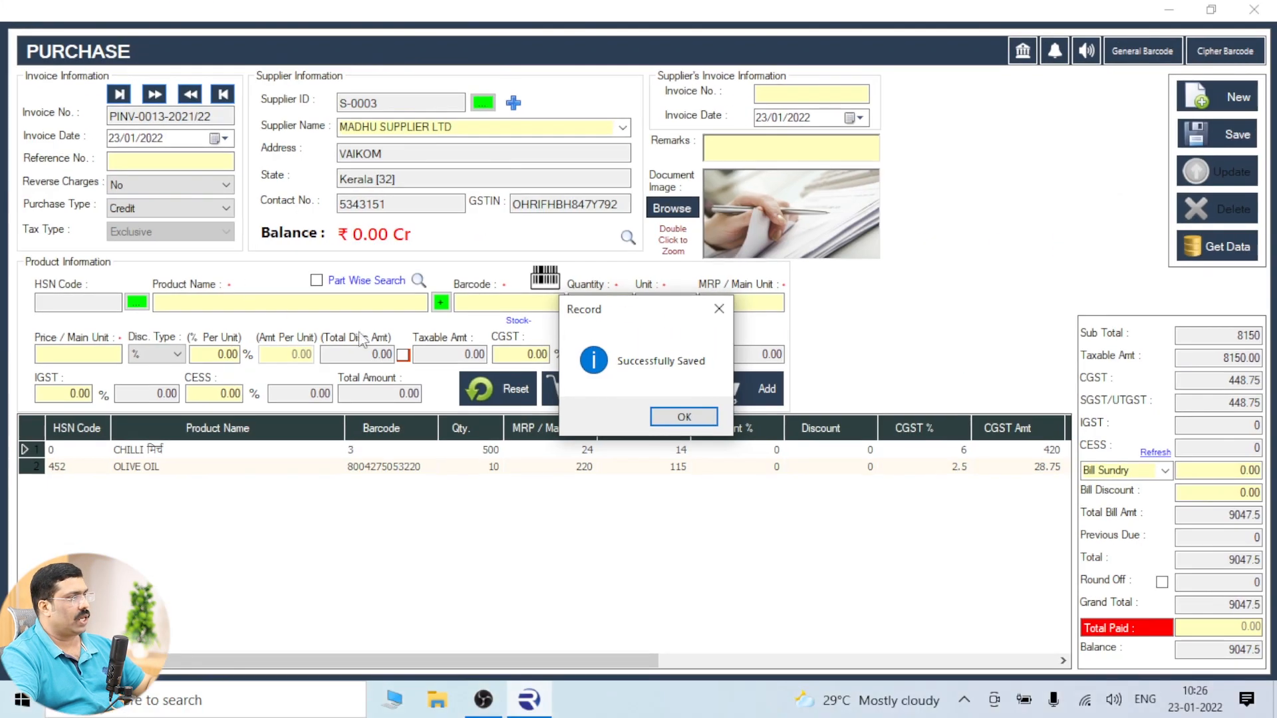
{"action": "left_click", "coordinate": [684, 417]}
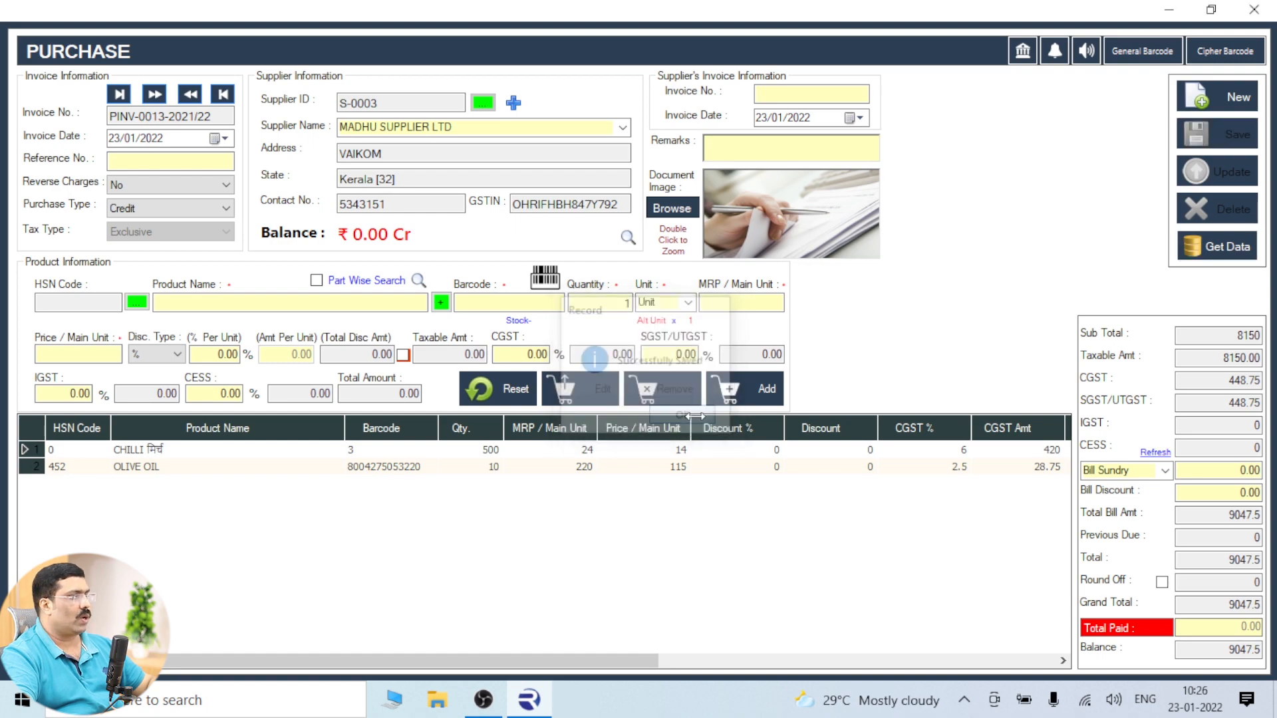
{"action": "left_click", "coordinate": [1253, 10]}
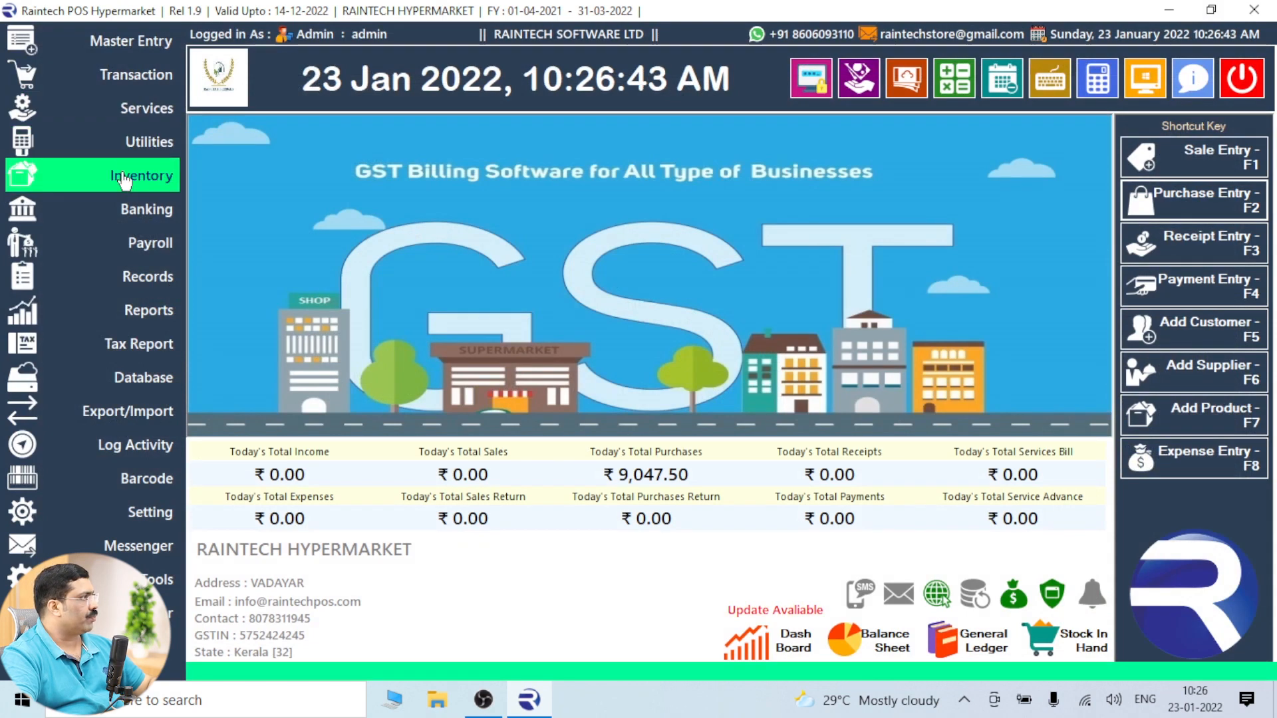
Load all stock in the Stock In Hand records, examine the available quantity of CHILLI मिर्च and close the list.
{"action": "left_click", "coordinate": [138, 282]}
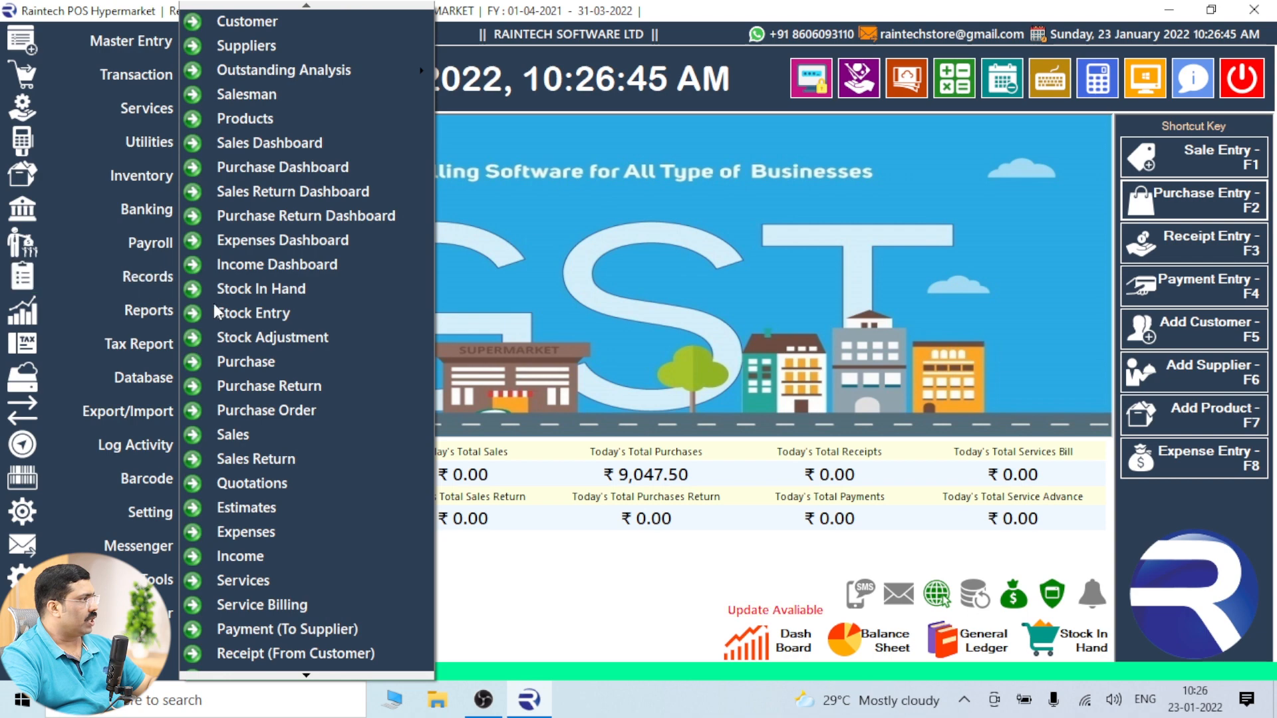
{"action": "left_click", "coordinate": [263, 288]}
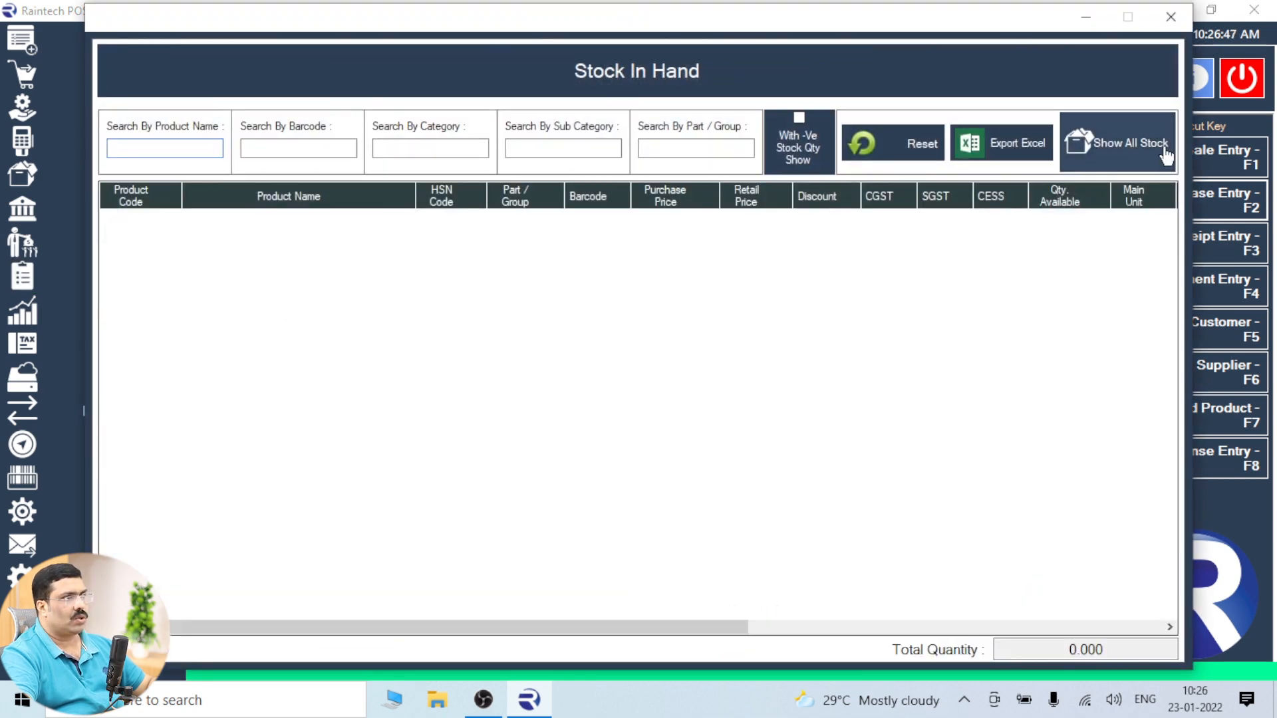
{"action": "left_click", "coordinate": [1166, 156]}
{"action": "left_click", "coordinate": [698, 423]}
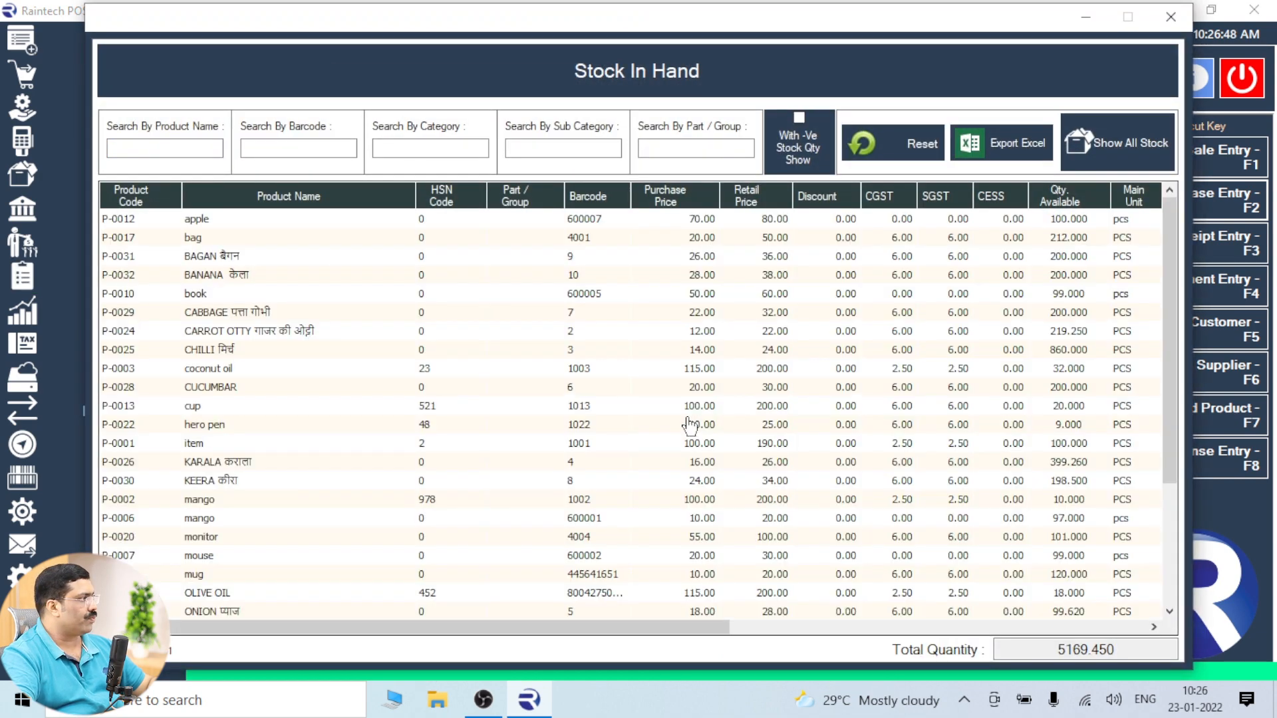
{"action": "left_click", "coordinate": [218, 353]}
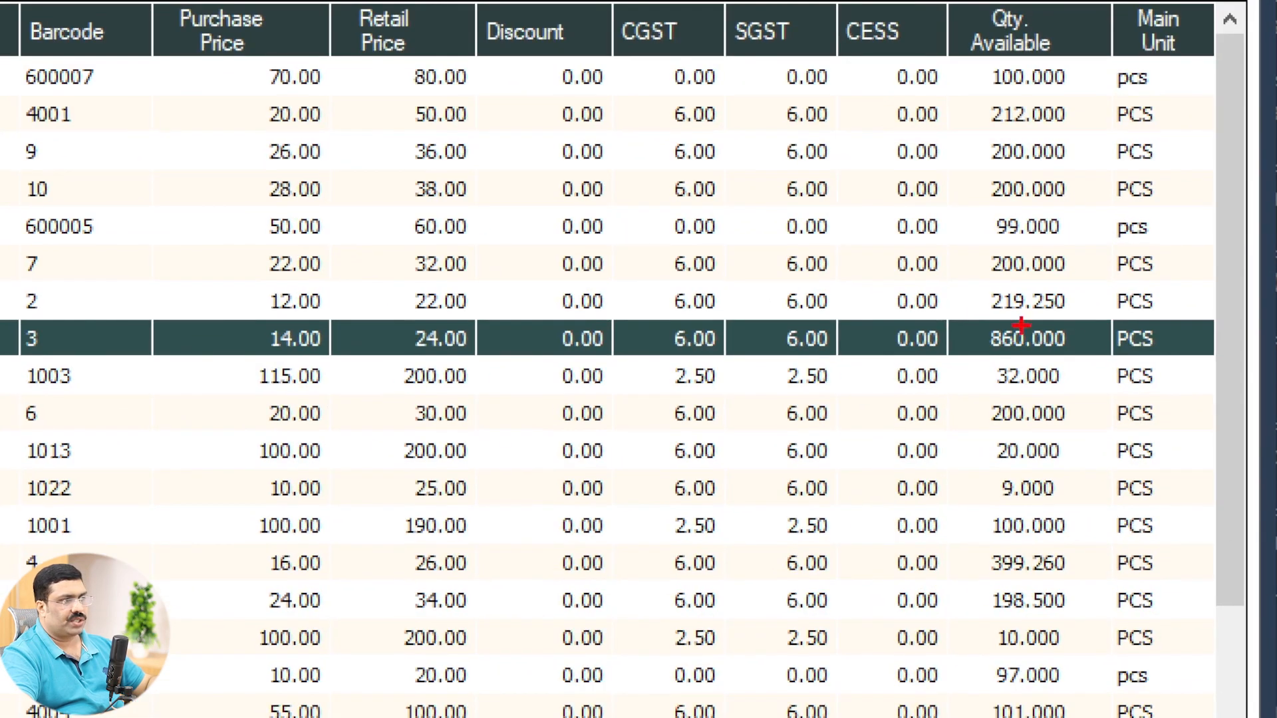
{"action": "left_click_drag", "start_coordinate": [981, 321], "coordinate": [1077, 352]}
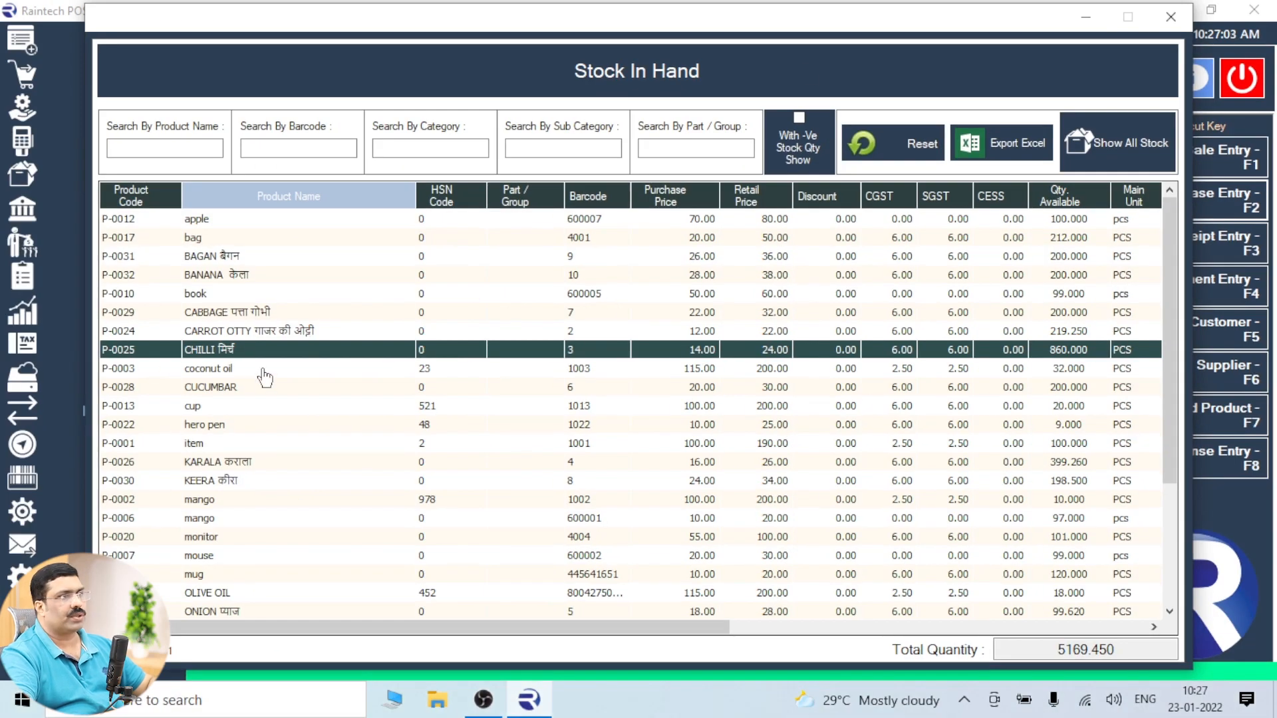
{"action": "left_click", "coordinate": [1170, 17]}
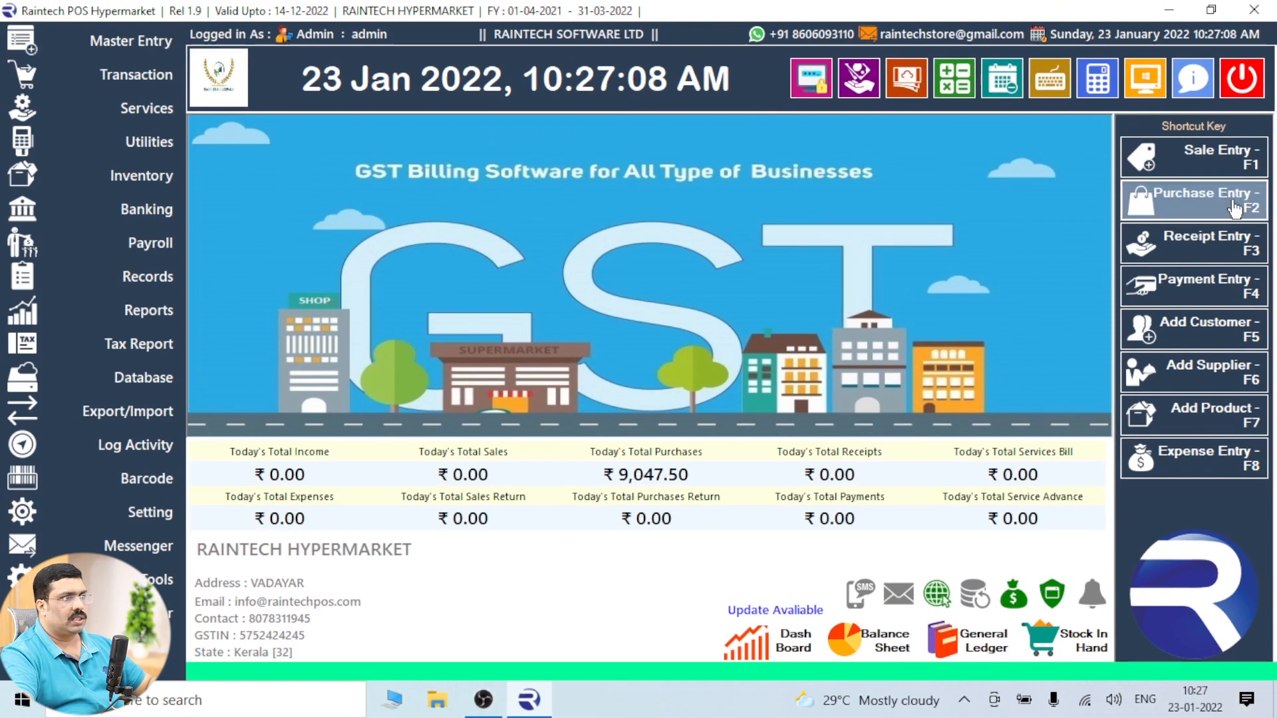
Start another purchase entry for MADHU SUPPLIER LTD, examine the supplier's balance and leave the entry unsaved.
{"action": "left_click", "coordinate": [1110, 193]}
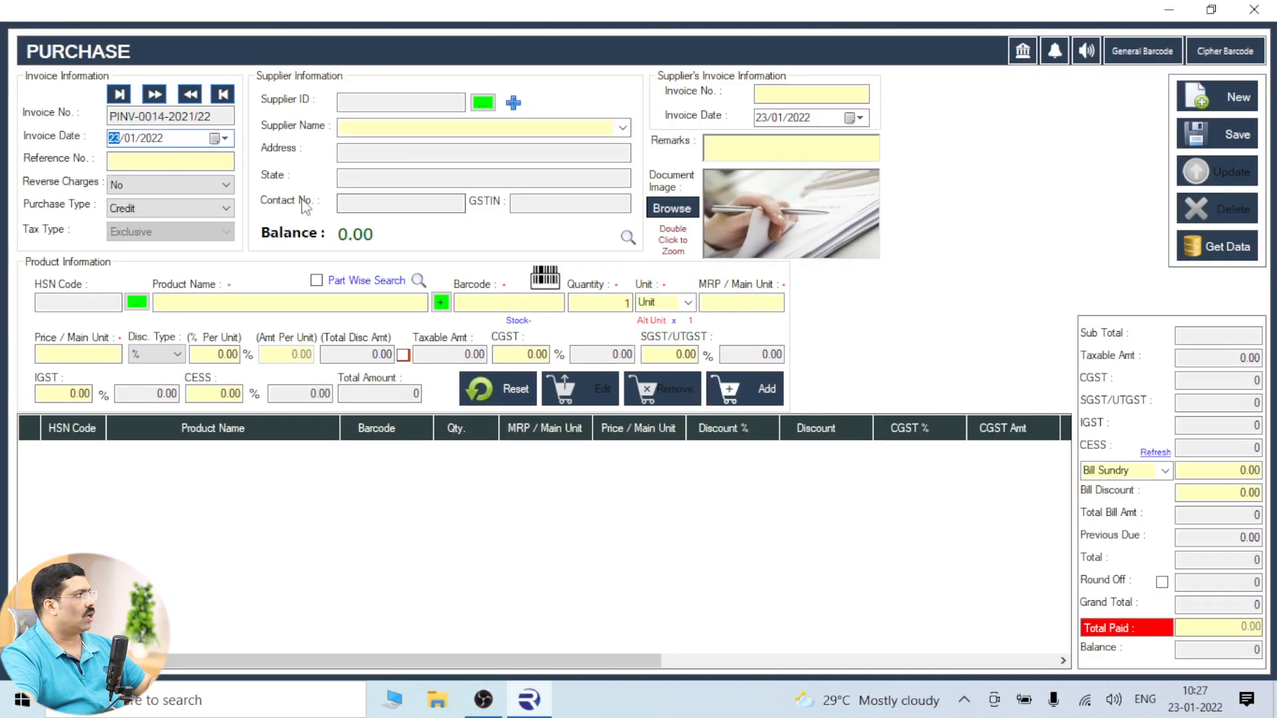
{"action": "left_click", "coordinate": [483, 102]}
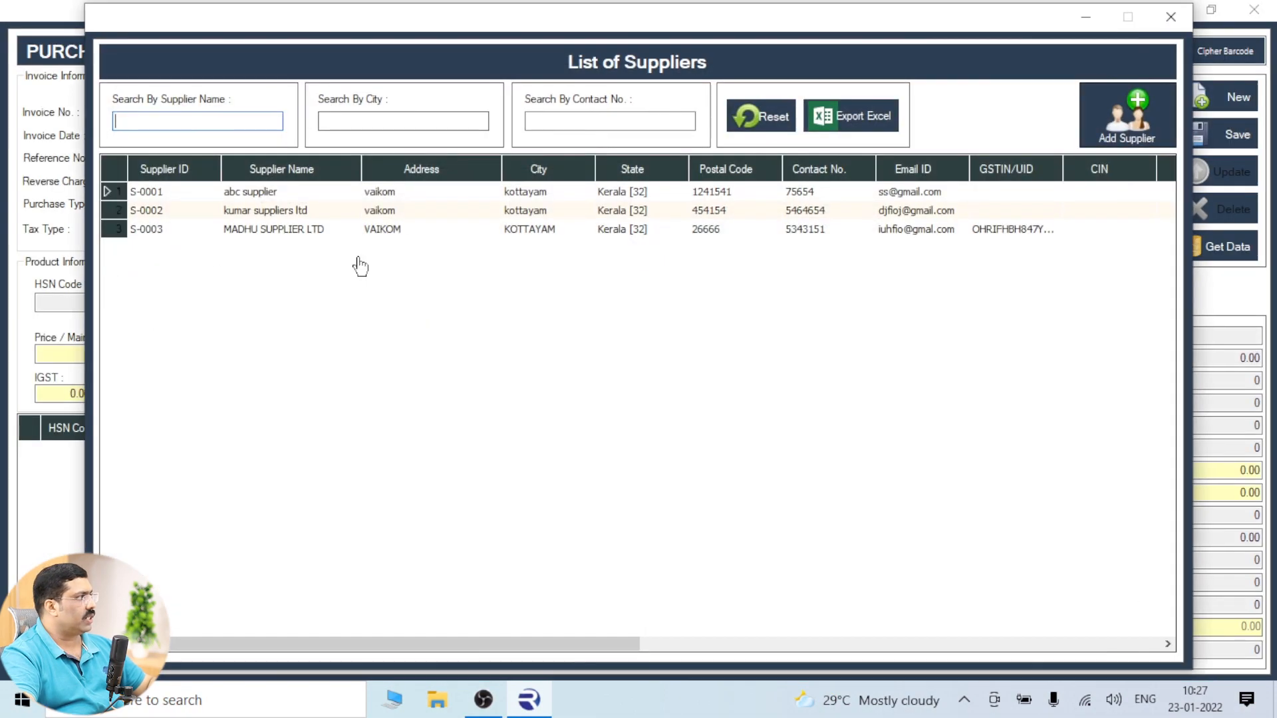
{"action": "double_click", "coordinate": [258, 228]}
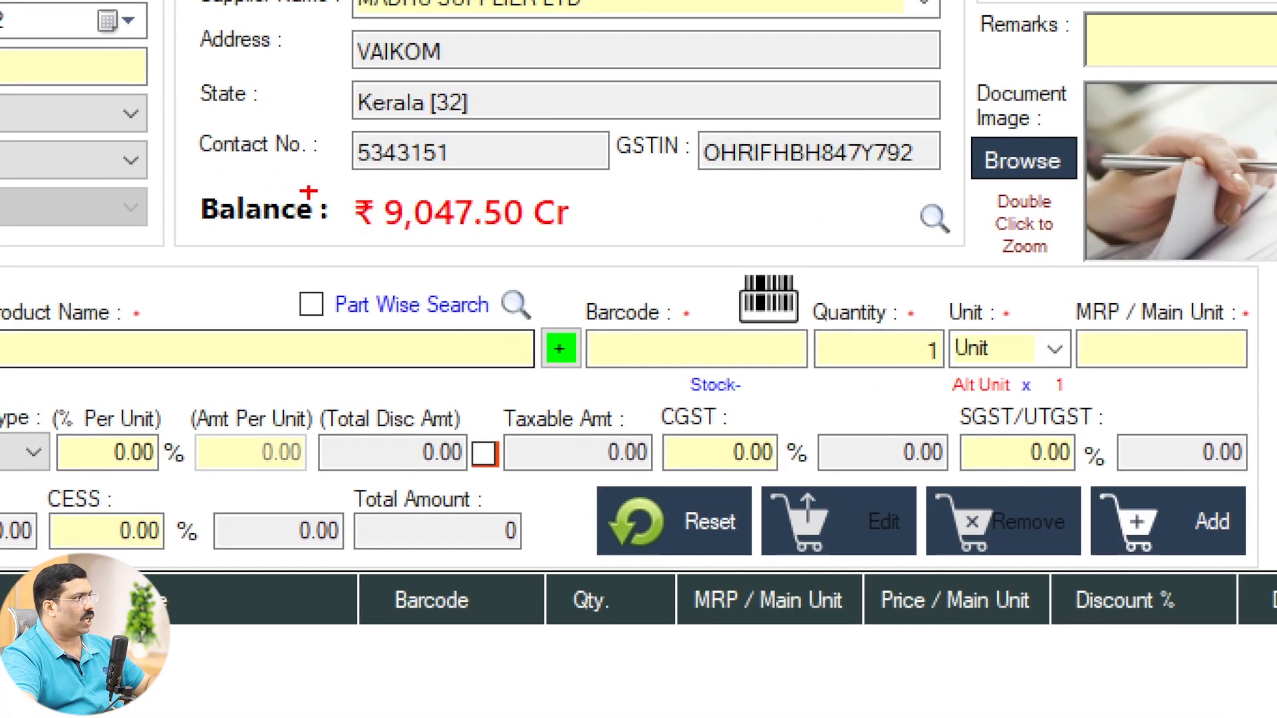
{"action": "mouse_move", "coordinate": [311, 184]}
{"action": "left_mouse_down"}
{"action": "mouse_move", "coordinate": [408, 229]}
{"action": "mouse_move", "coordinate": [597, 255]}
{"action": "left_mouse_up"}
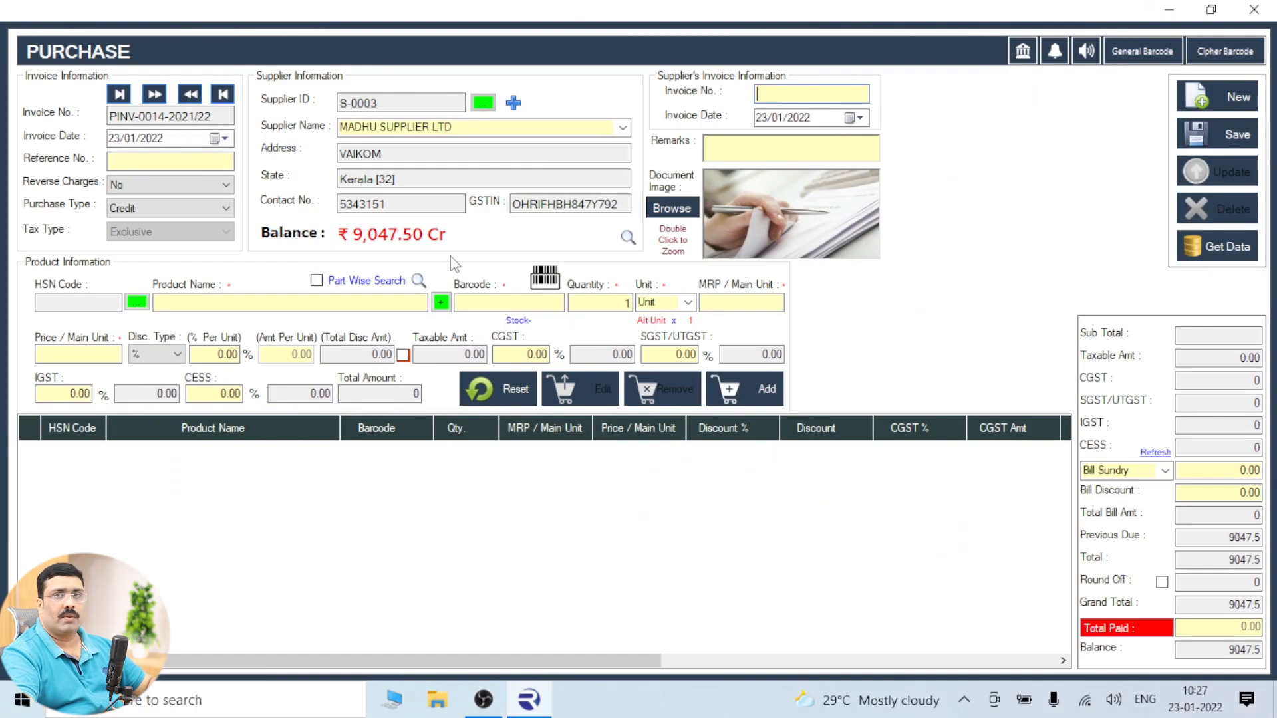
{"action": "left_click", "coordinate": [210, 301]}
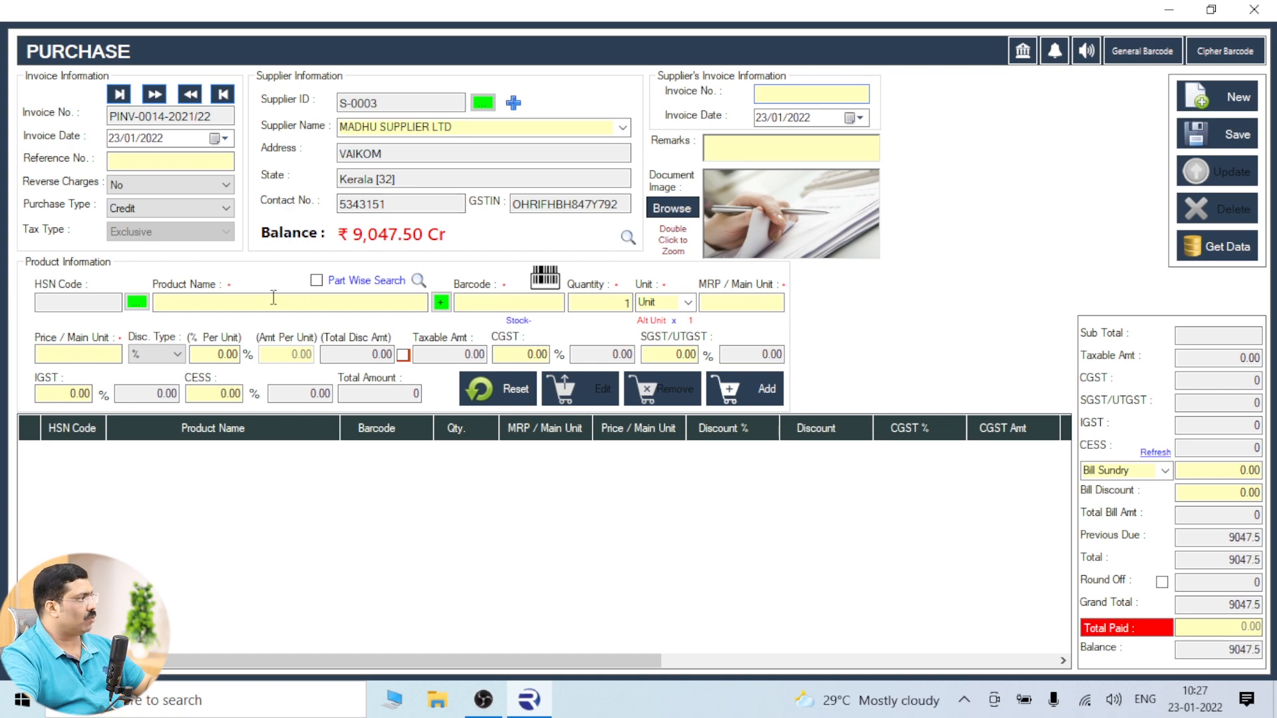
{"action": "left_click", "coordinate": [138, 303]}
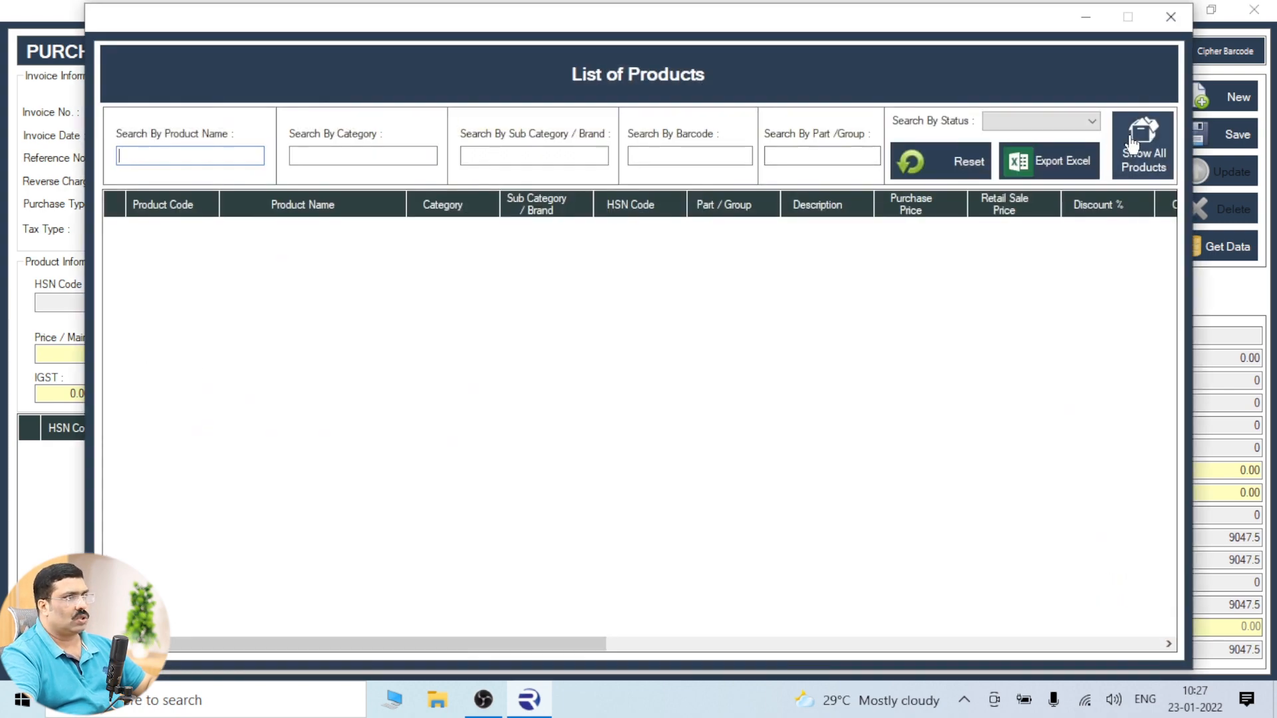
{"action": "left_click", "coordinate": [1171, 17]}
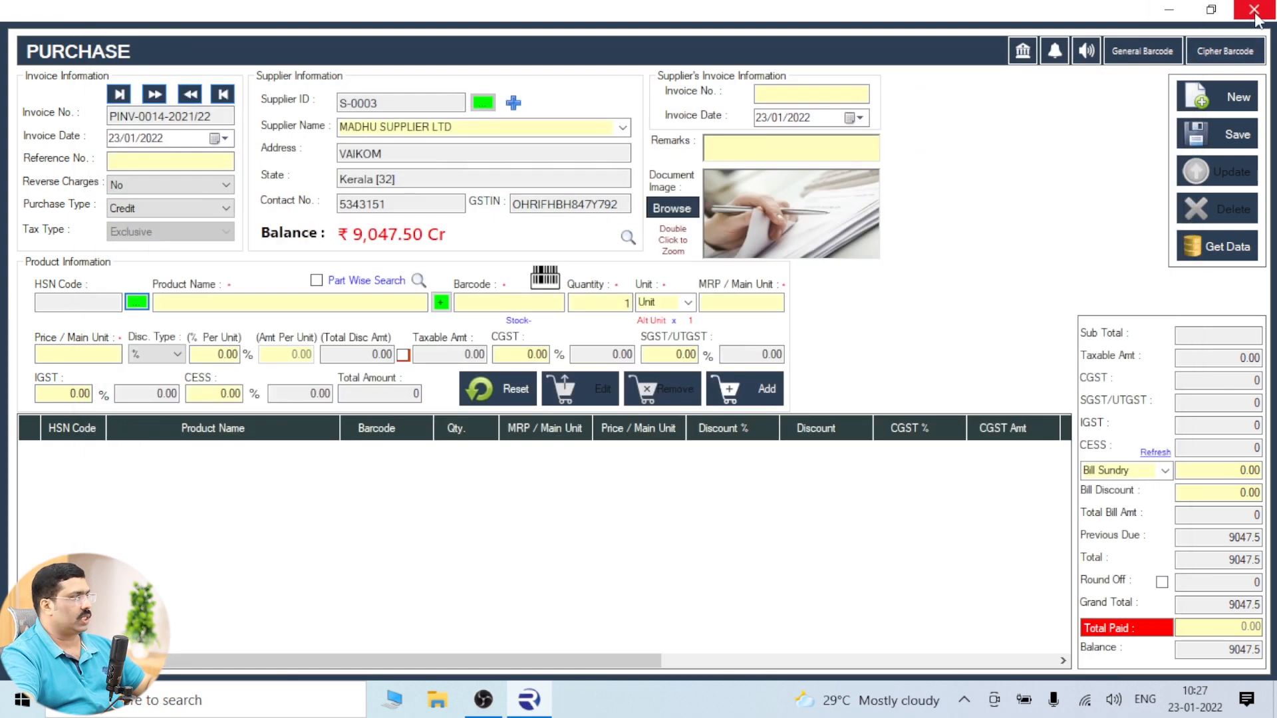
{"action": "left_click", "coordinate": [1254, 11]}
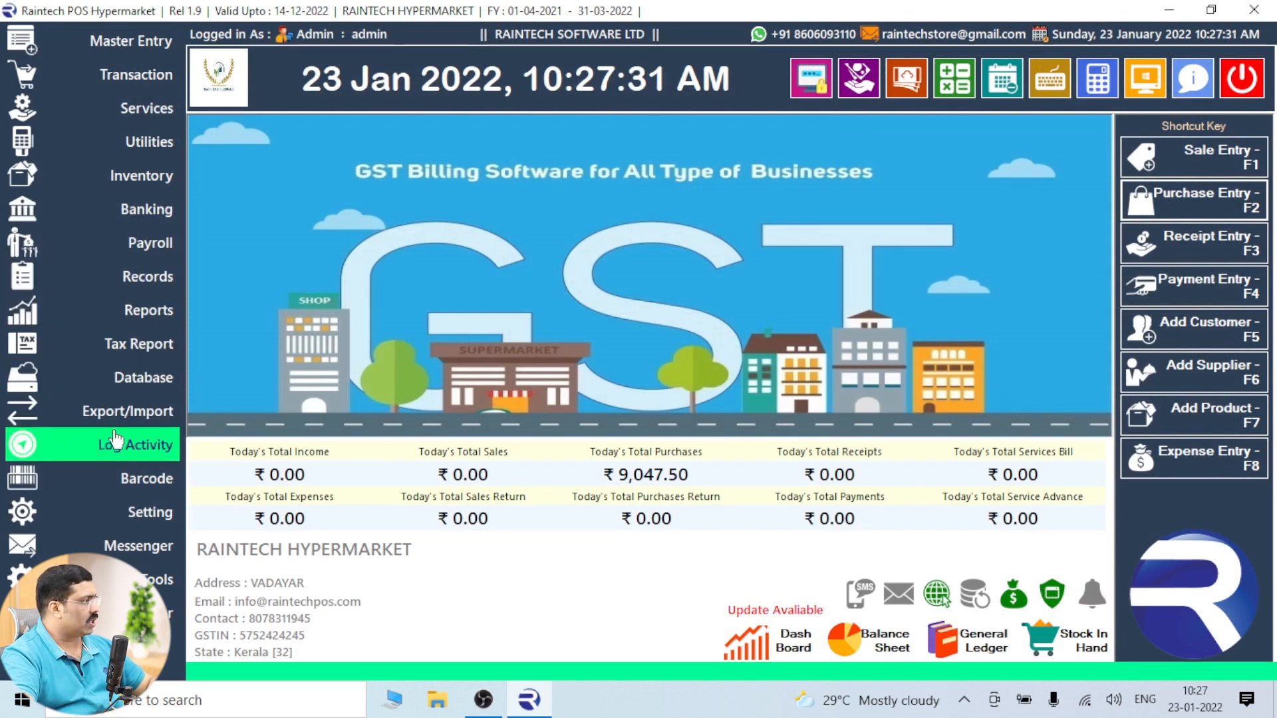
Reload all stock in the Stock In Hand records and examine the available quantities of ONION प्याज and orange.
{"action": "left_click", "coordinate": [148, 278]}
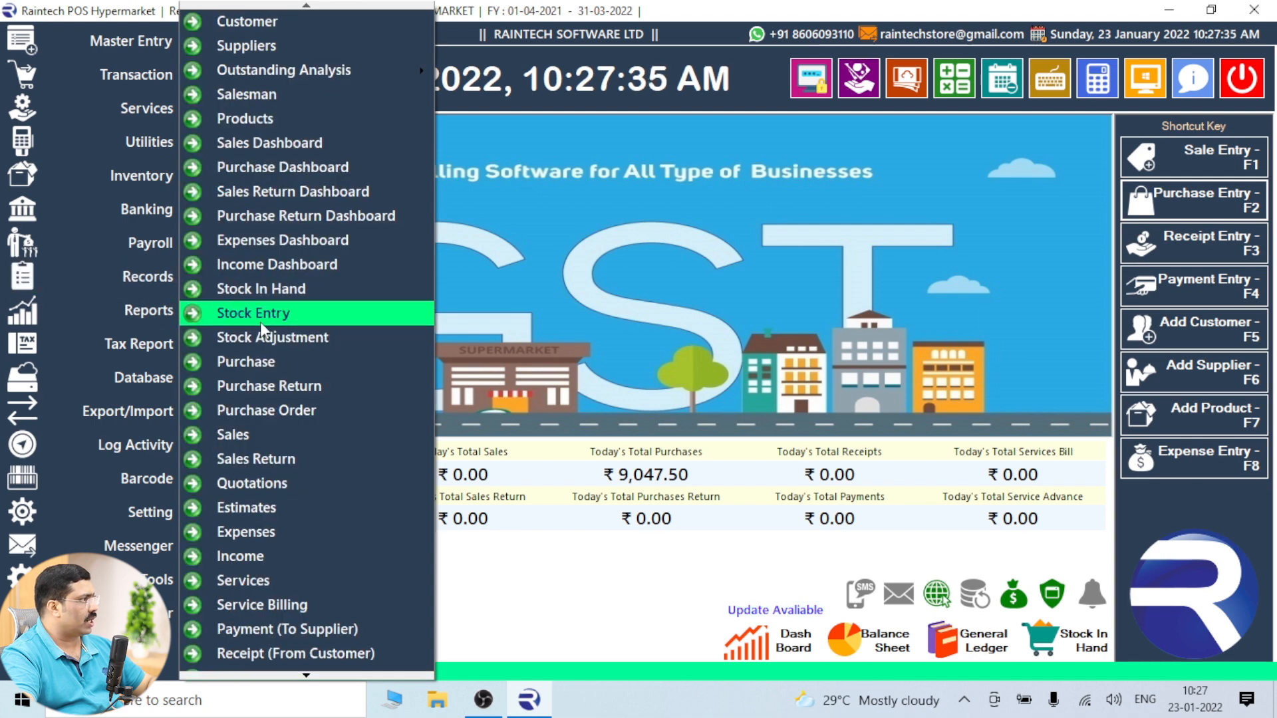
{"action": "left_click", "coordinate": [266, 290]}
{"action": "left_click", "coordinate": [1089, 150]}
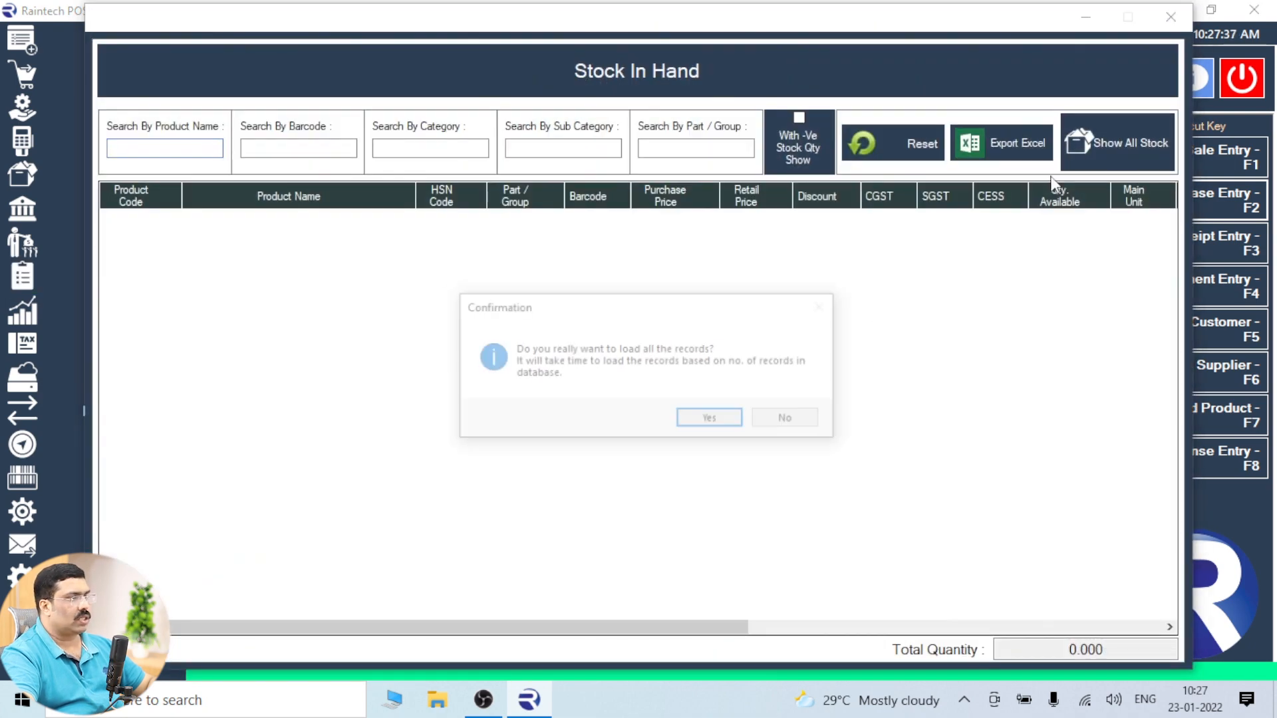
{"action": "left_click", "coordinate": [675, 421]}
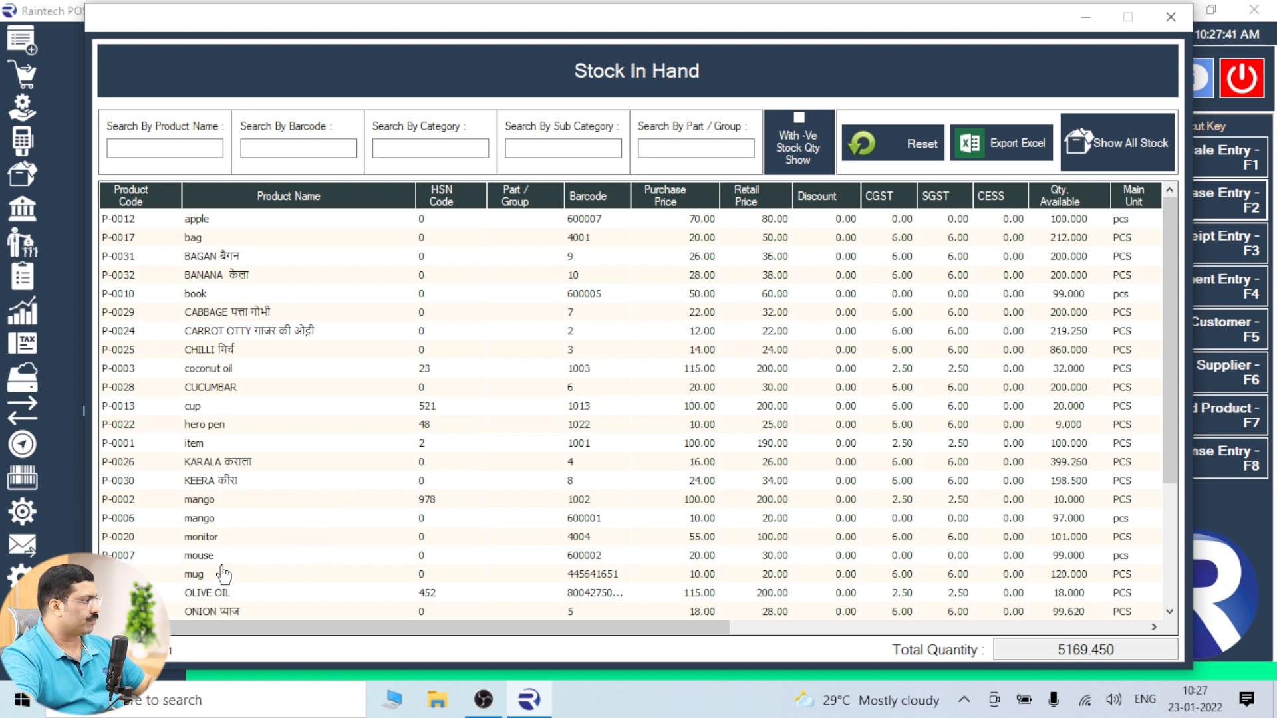
{"action": "scroll", "coordinate": [216, 576], "scroll_direction": "down", "scroll_amount": 1}
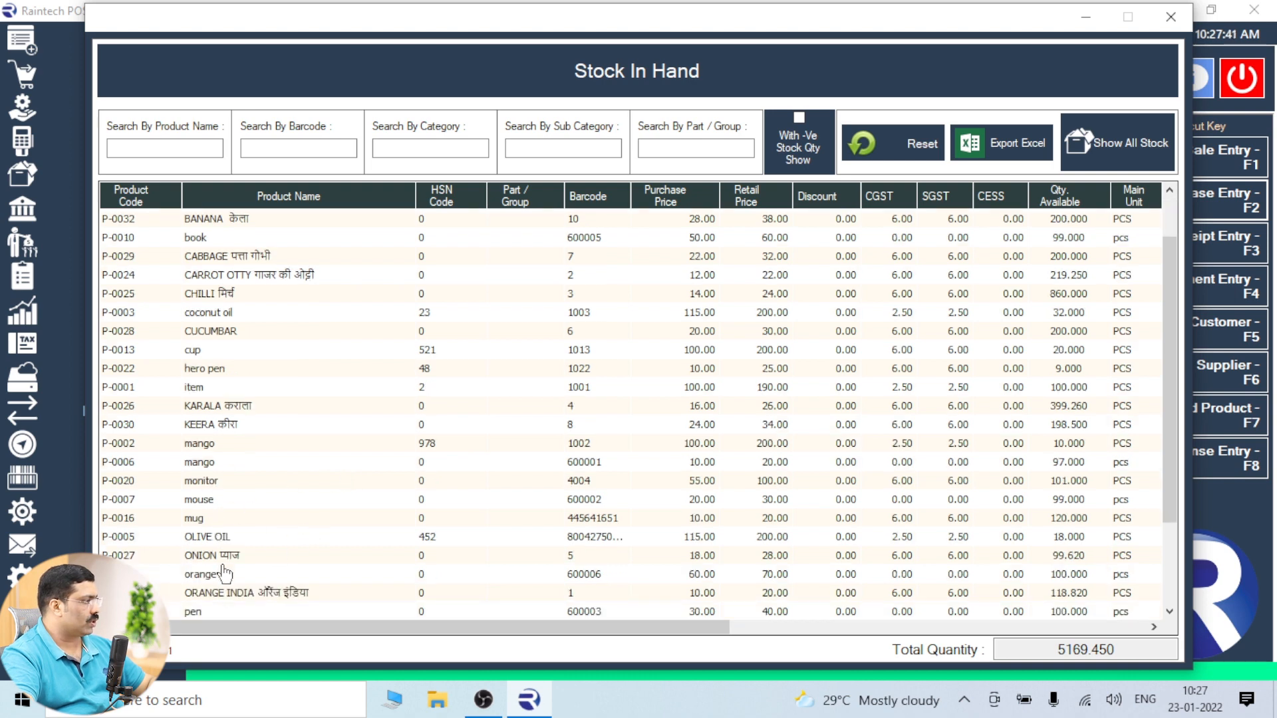
{"action": "left_click", "coordinate": [209, 559]}
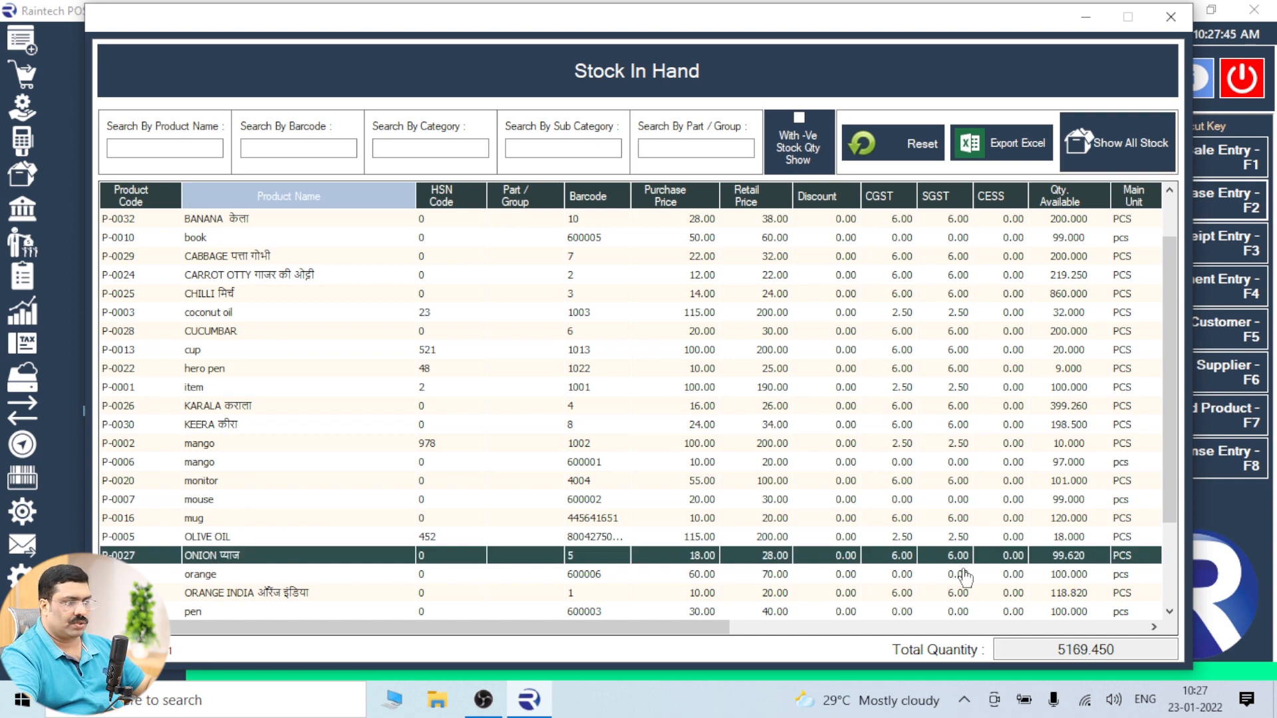
{"action": "left_click", "coordinate": [1057, 578]}
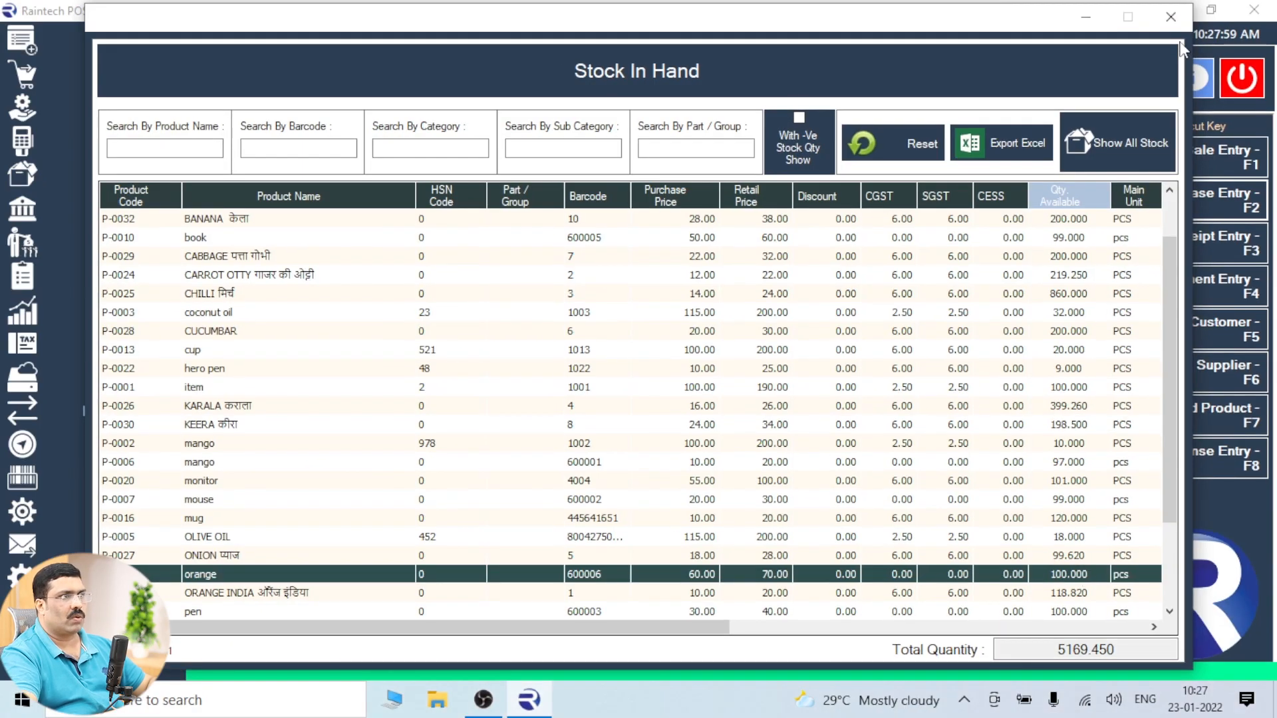
Close the stock list, examine MADHU SUPPLIER LTD's balance in a blank purchase entry and leave the entry unsaved.
{"action": "left_click", "coordinate": [1171, 17]}
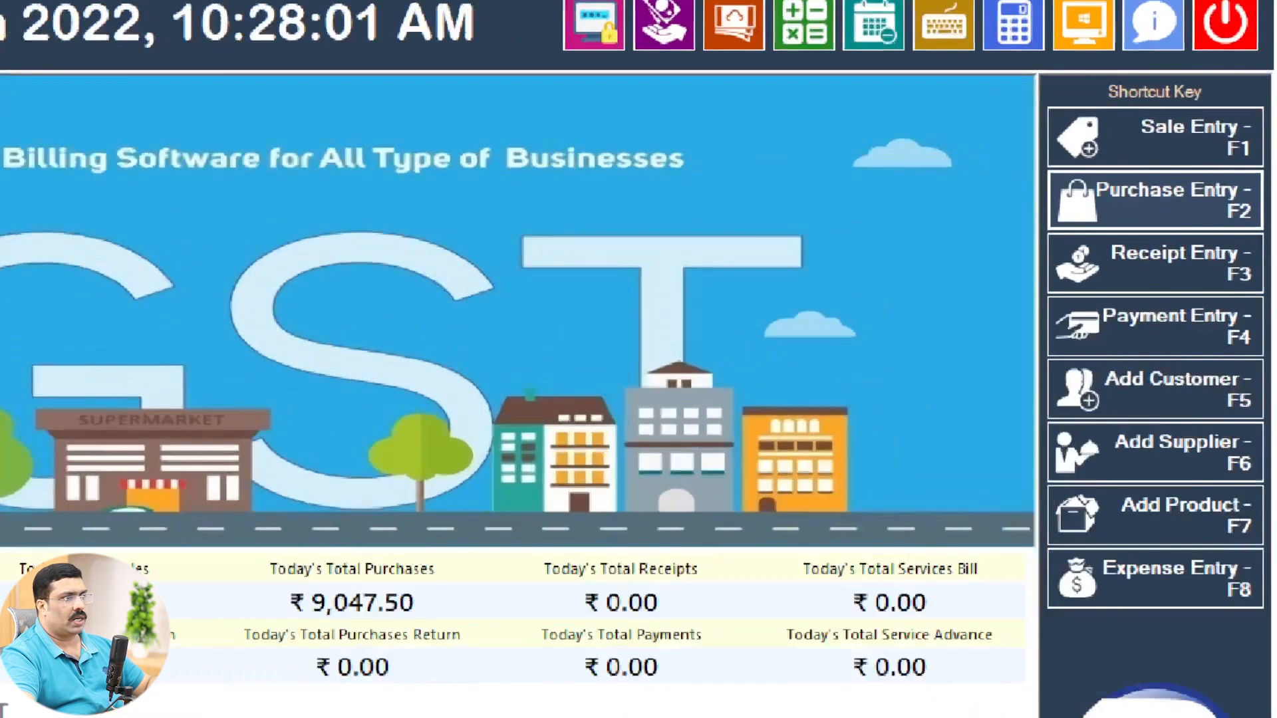
{"action": "left_click", "coordinate": [1206, 210]}
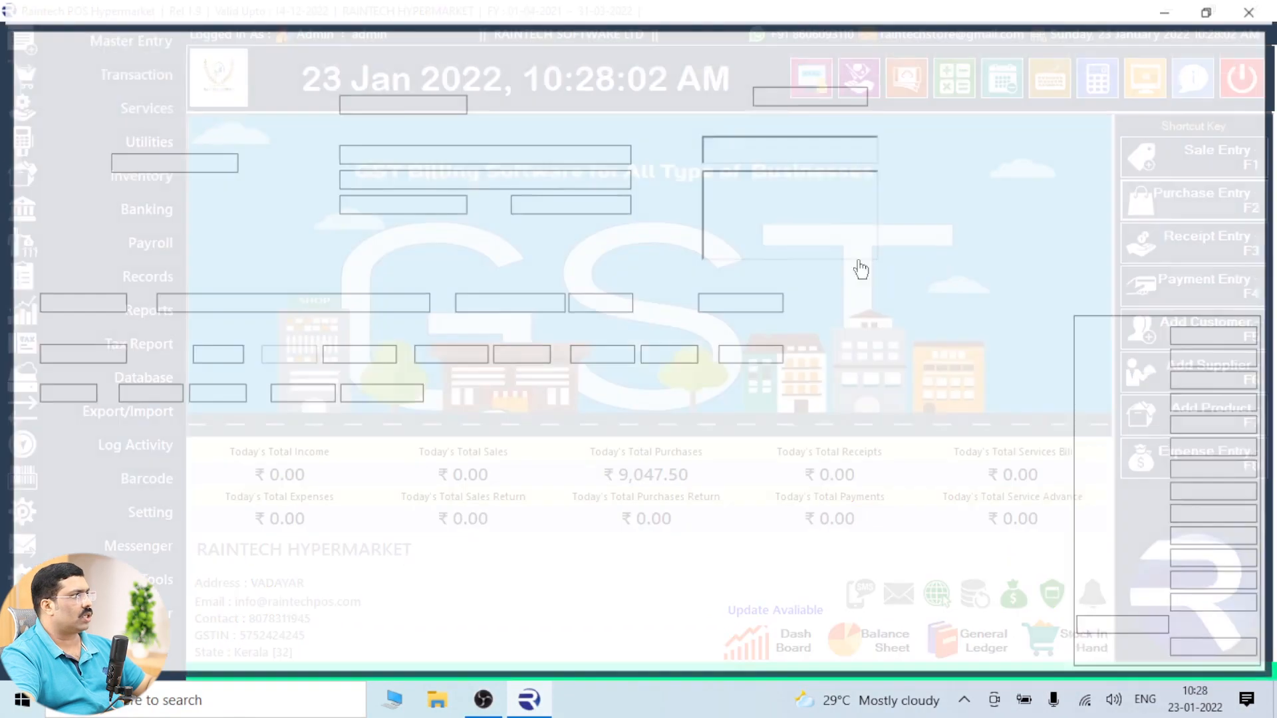
{"action": "left_click", "coordinate": [484, 103]}
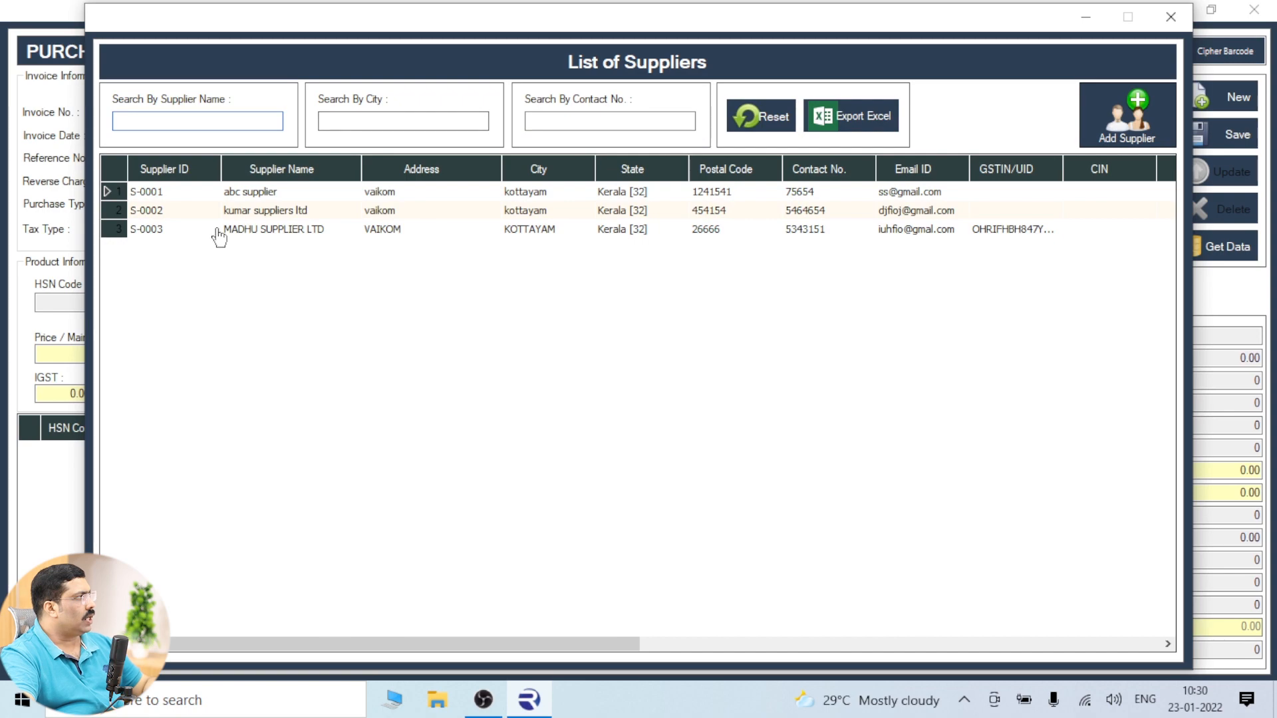
{"action": "double_click", "coordinate": [240, 230]}
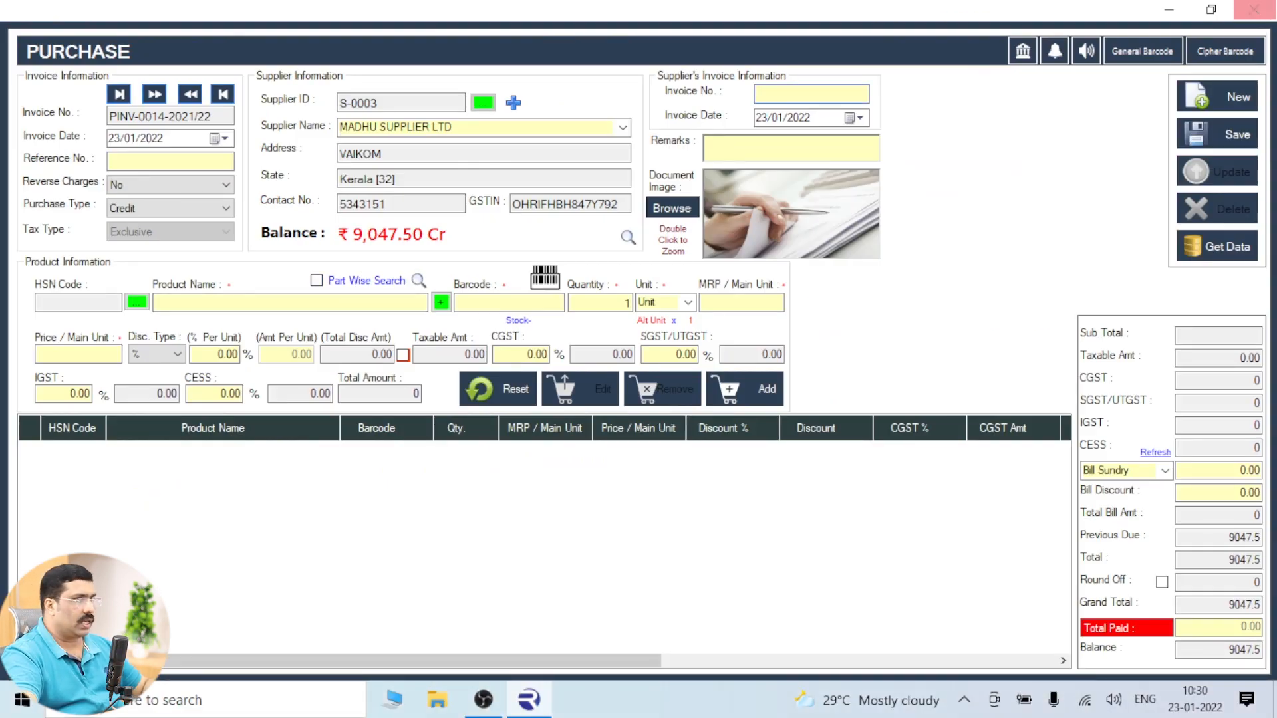
{"action": "left_click", "coordinate": [1255, 10]}
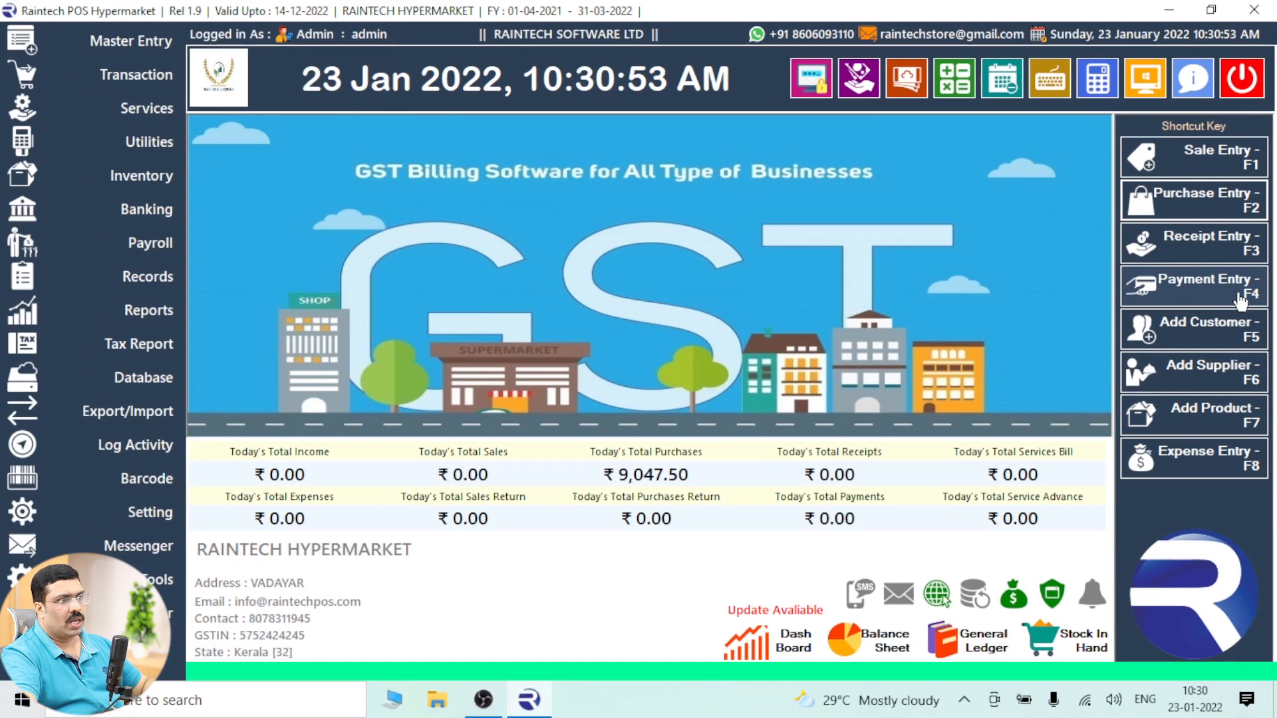
Start a payment entry for MADHU SUPPLIER LTD and examine the supplier's account balance.
{"action": "left_click", "coordinate": [1186, 268]}
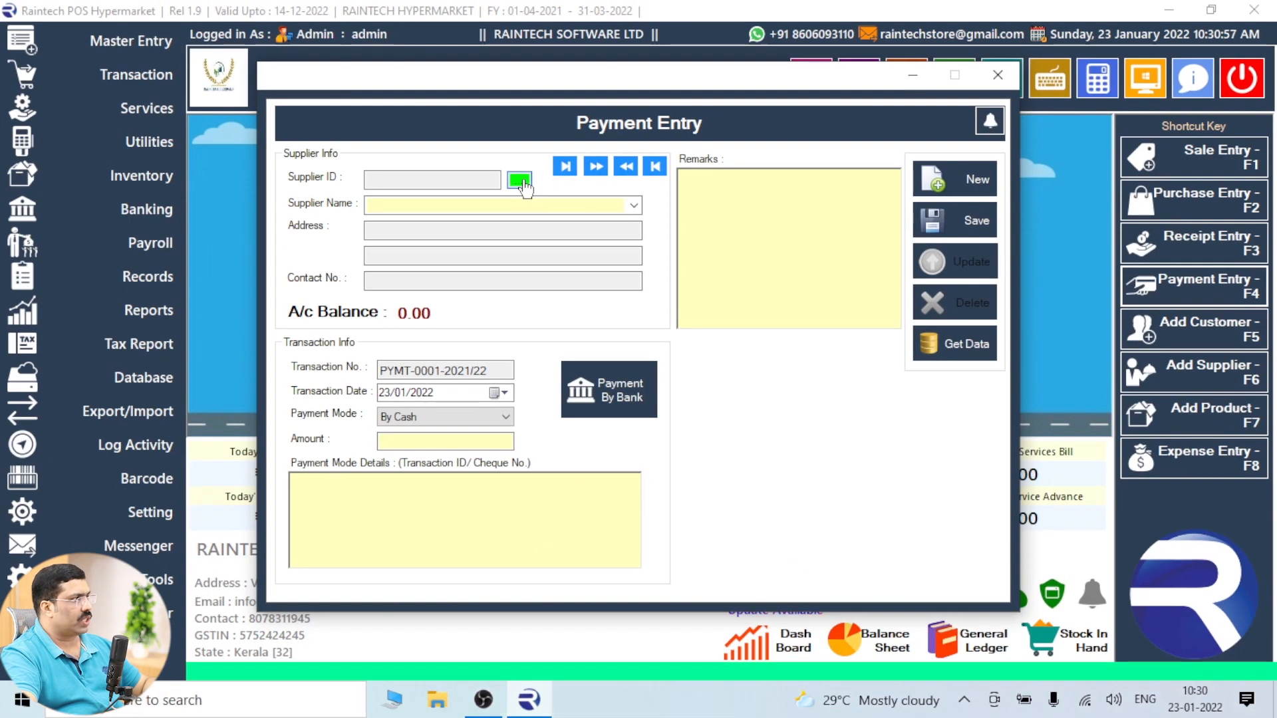
{"action": "left_click", "coordinate": [524, 199]}
{"action": "double_click", "coordinate": [252, 233]}
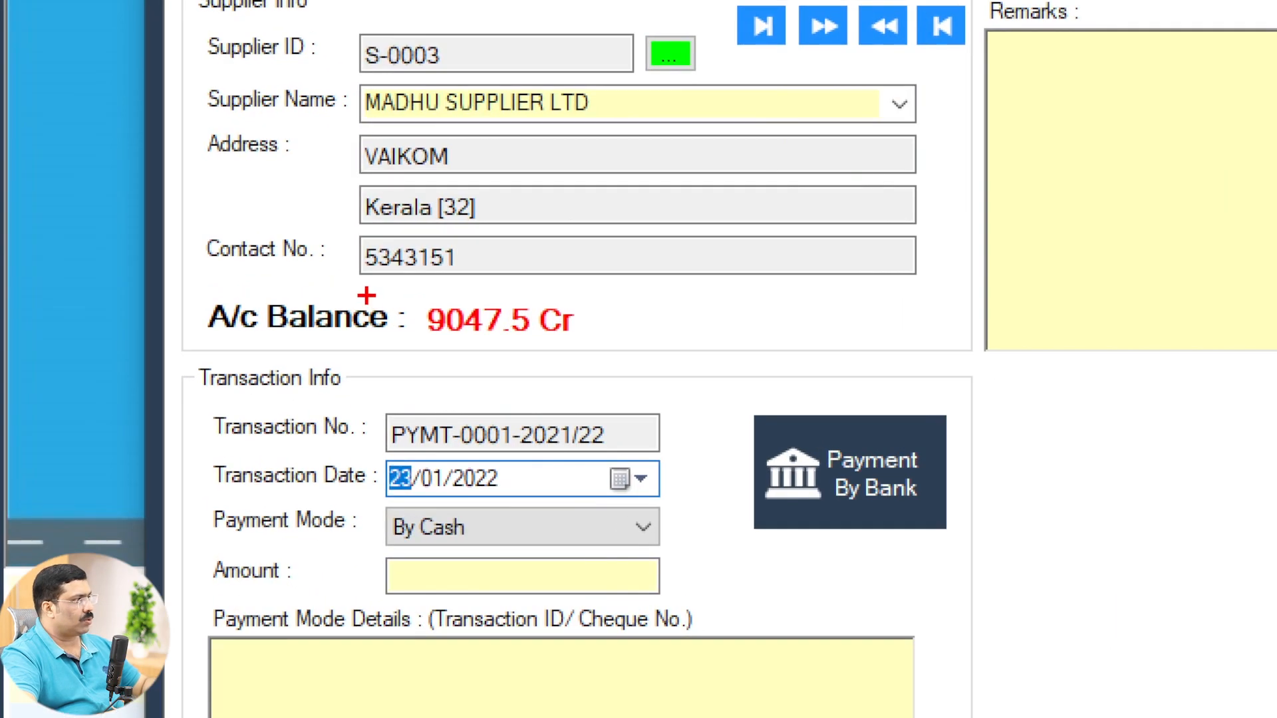
{"action": "left_click_drag", "start_coordinate": [368, 299], "coordinate": [410, 313]}
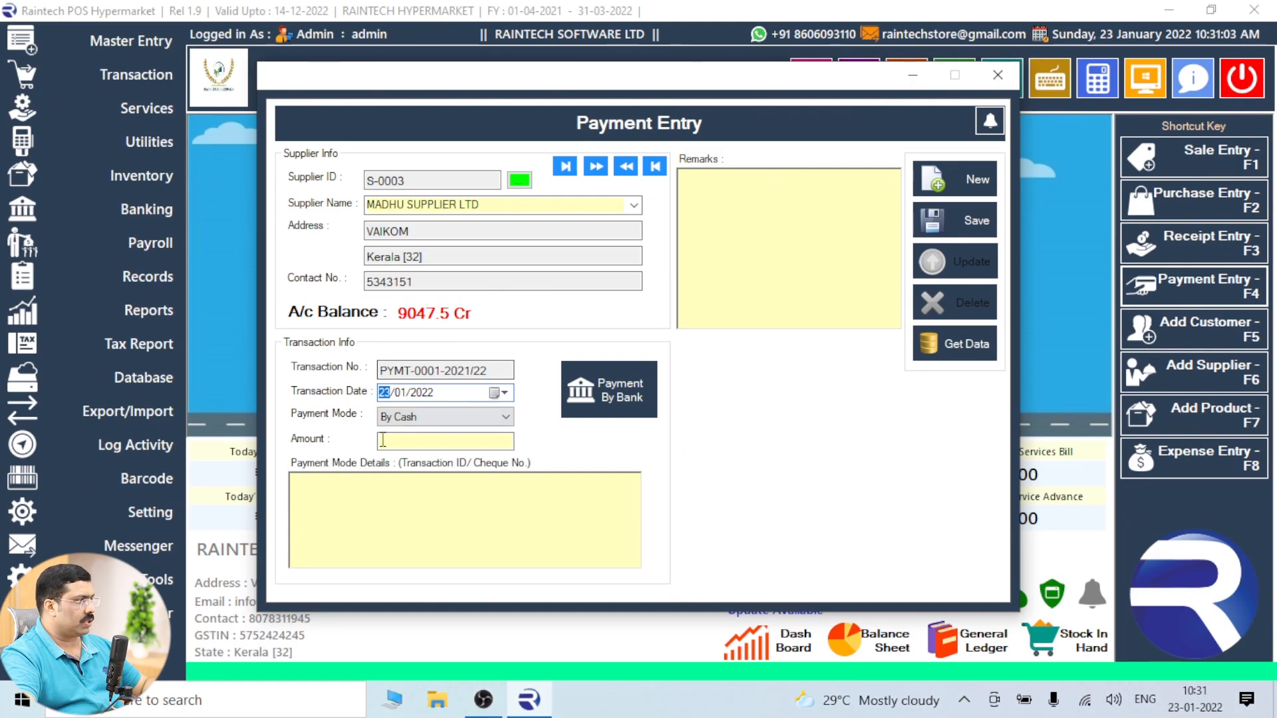
Review the available payment modes, keep By Cash and set the payment amount to 5000.
{"action": "left_click", "coordinate": [409, 417]}
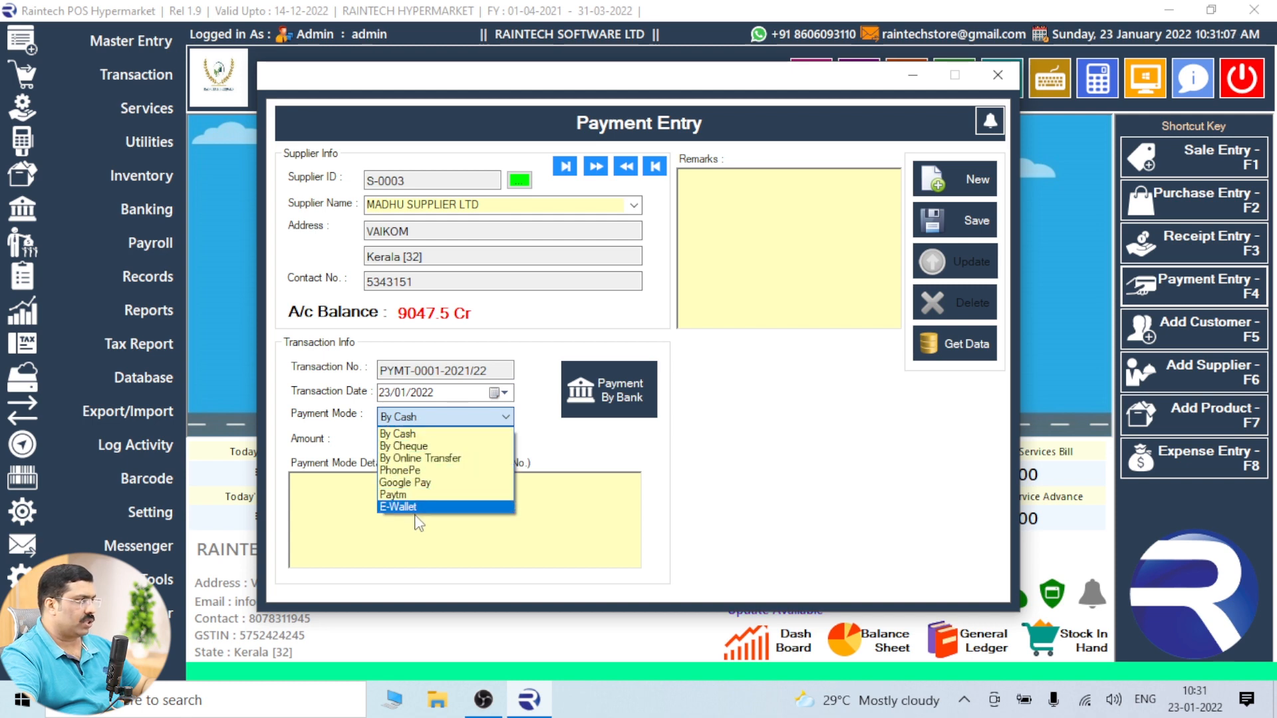
{"action": "key", "text": "Escape"}
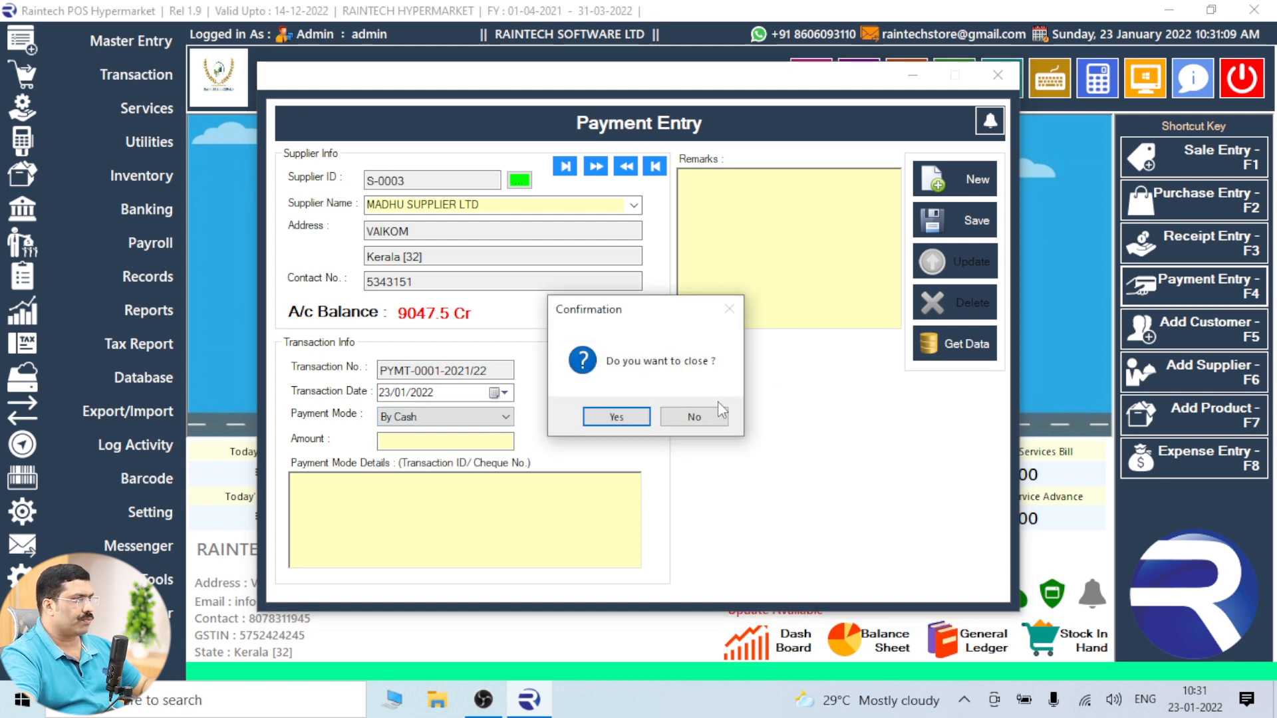
{"action": "left_click", "coordinate": [705, 415]}
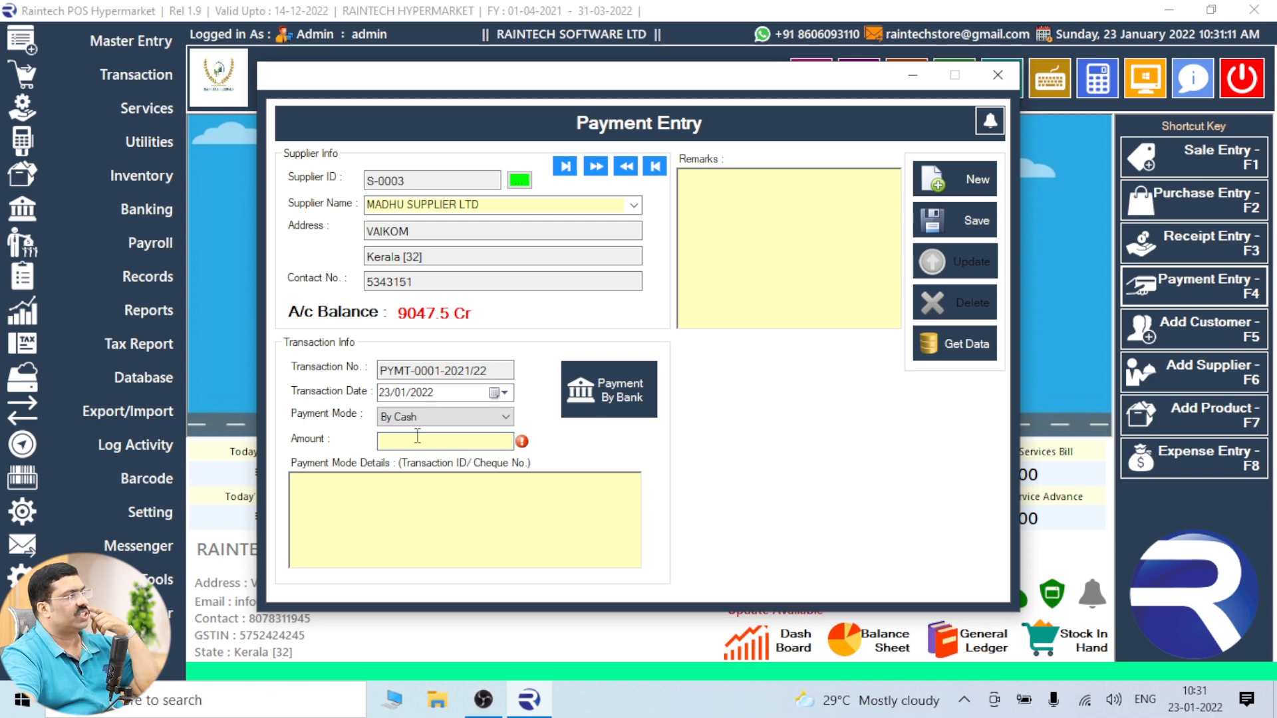
{"action": "type", "text": "500"}
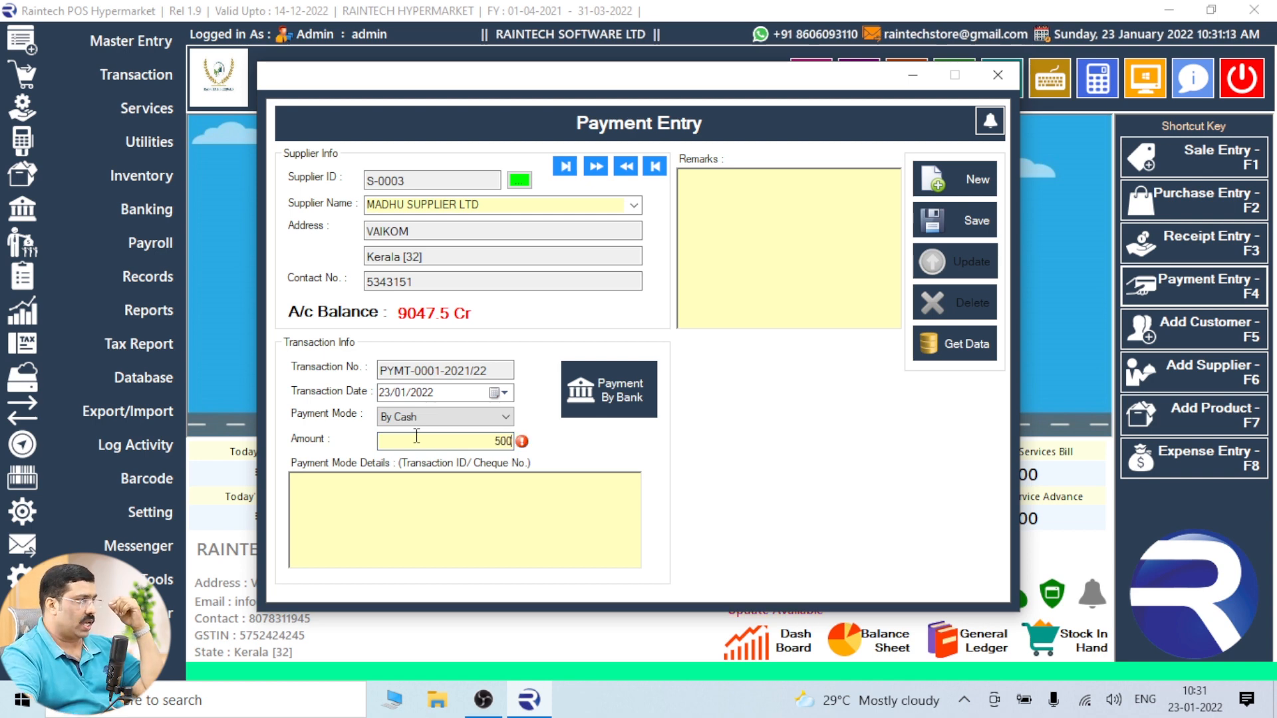
{"action": "type", "text": "0"}
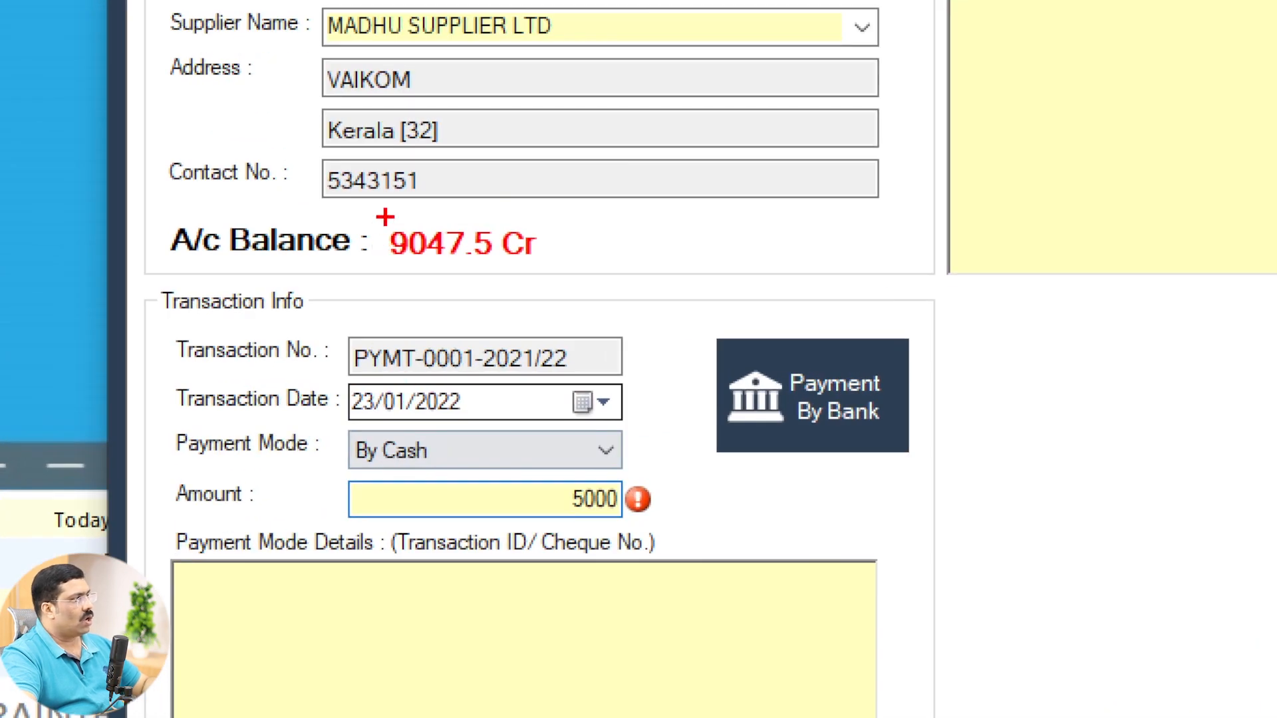
Save the supplier payment and close the payment form.
{"action": "left_click_drag", "start_coordinate": [385, 217], "coordinate": [476, 275]}
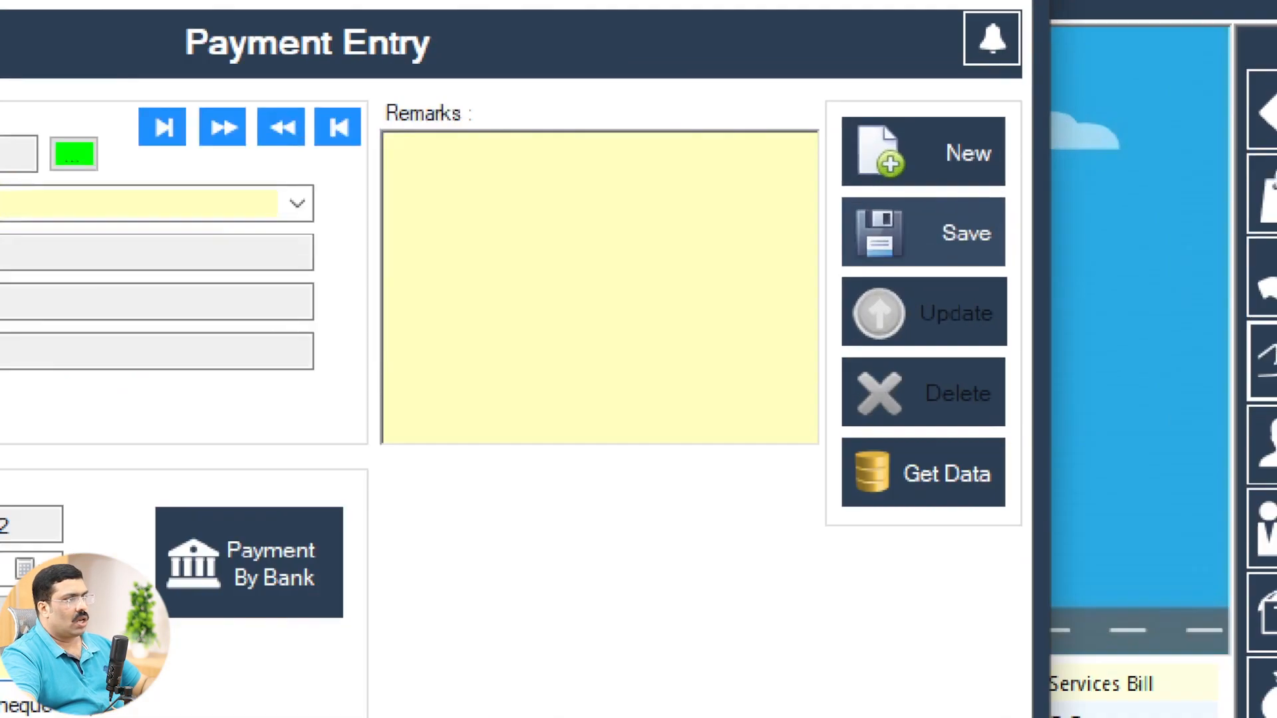
{"action": "left_click_drag", "start_coordinate": [934, 205], "coordinate": [991, 230]}
{"action": "left_click", "coordinate": [967, 240]}
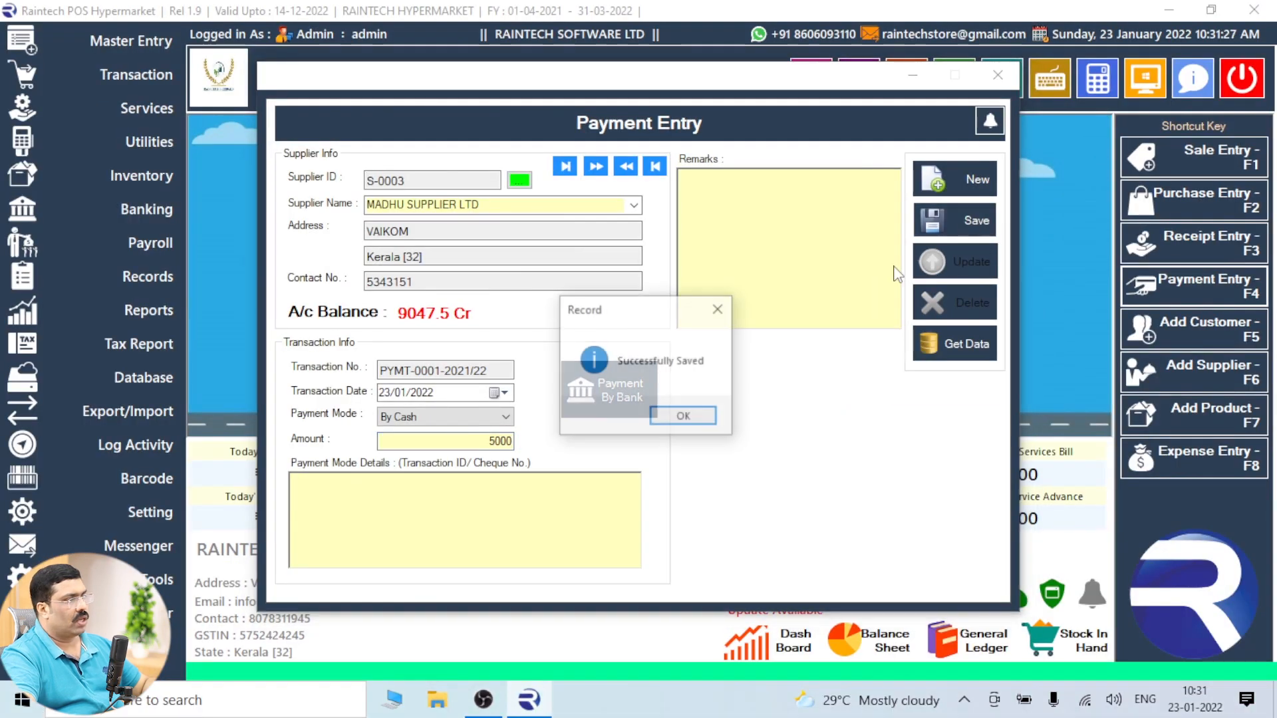
{"action": "left_click", "coordinate": [703, 419]}
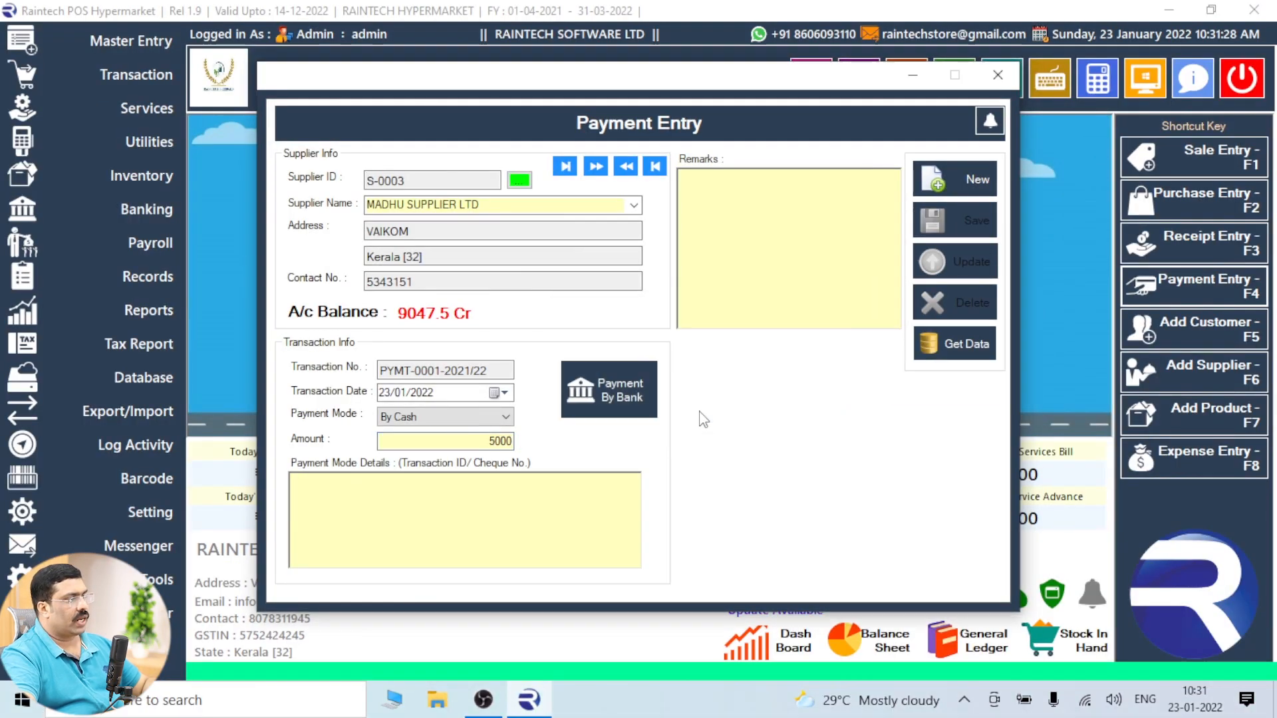
{"action": "left_click", "coordinate": [998, 77]}
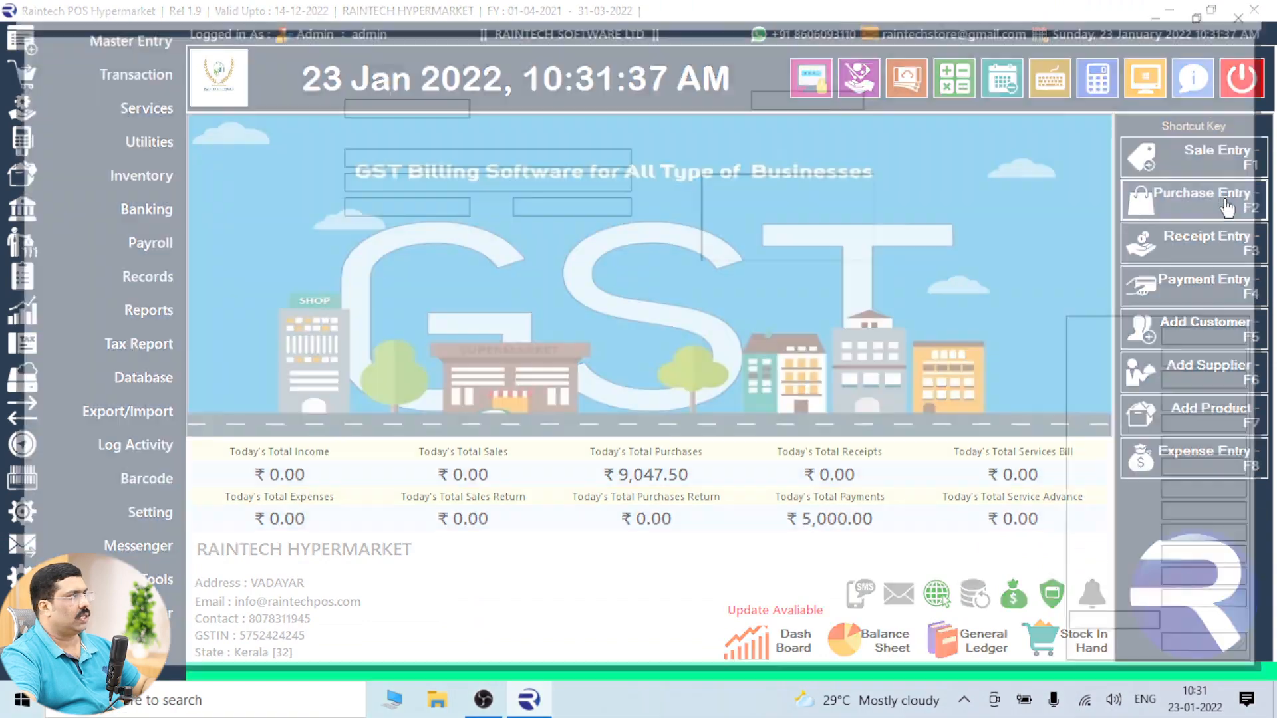
Start a purchase entry for MADHU SUPPLIER LTD and examine the supplier's balance after the payment.
{"action": "key", "text": "F2"}
{"action": "left_click", "coordinate": [499, 123]}
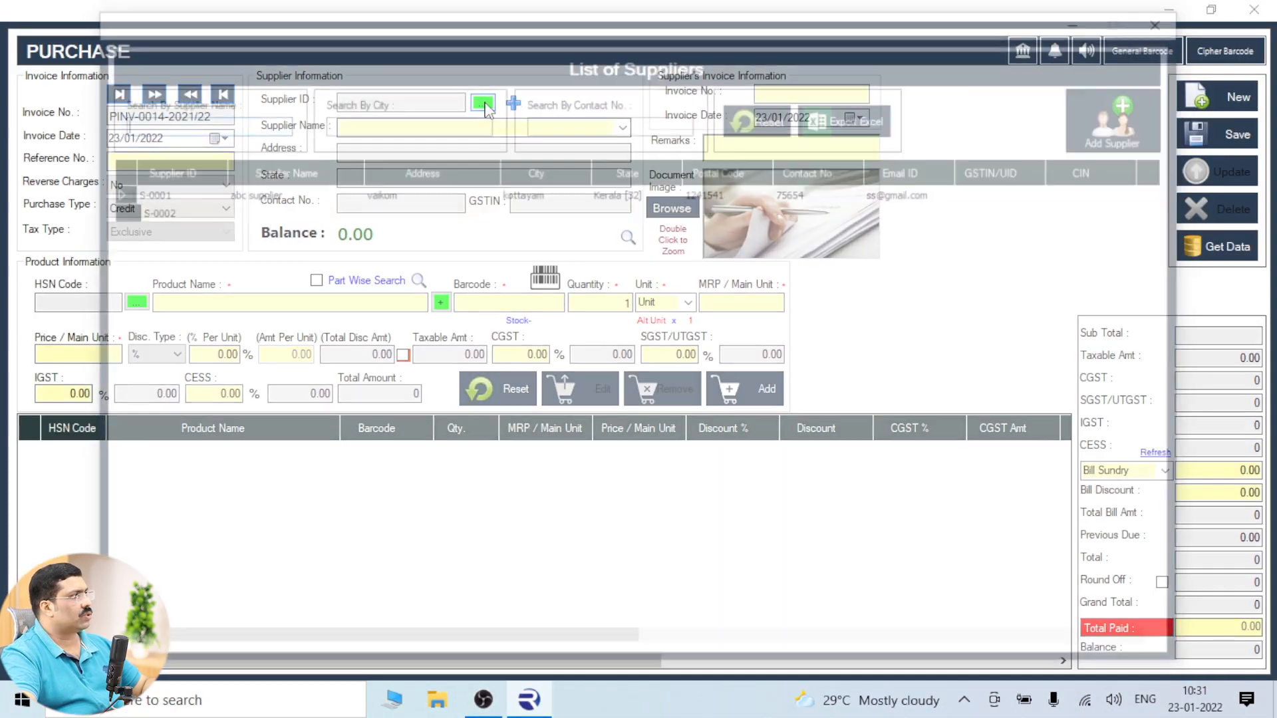
{"action": "double_click", "coordinate": [251, 231]}
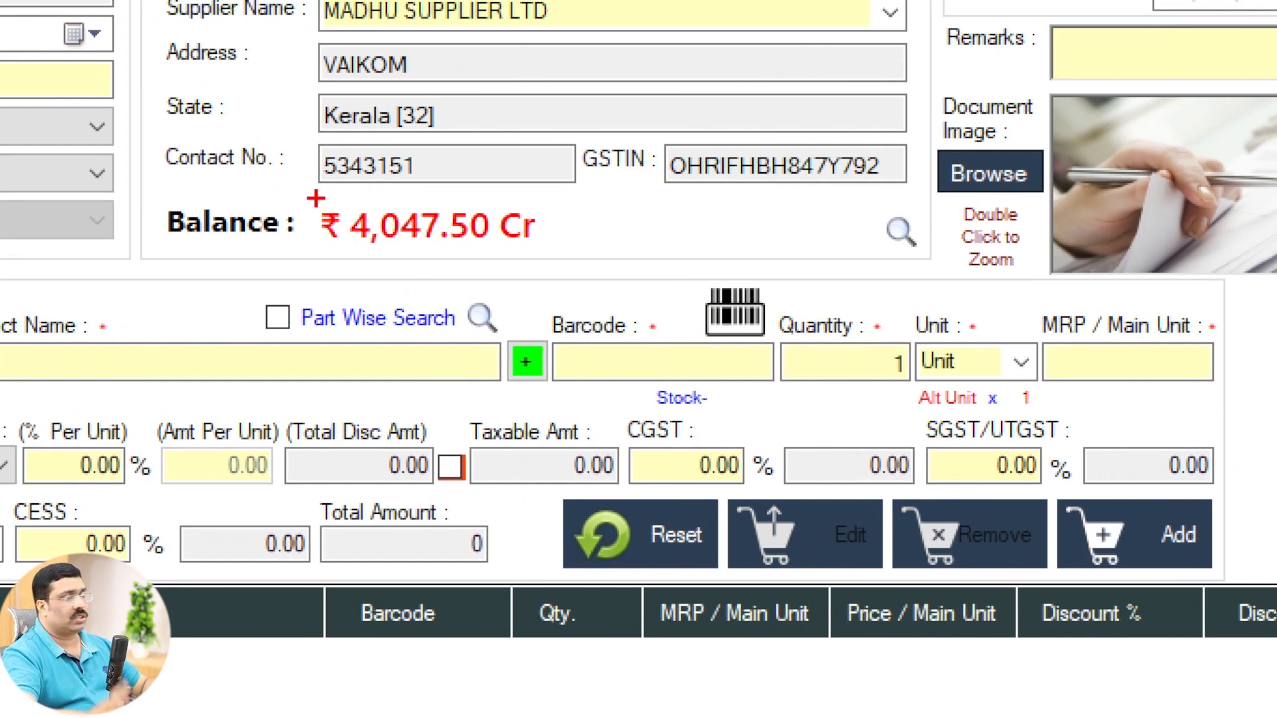
{"action": "left_click_drag", "start_coordinate": [307, 195], "coordinate": [440, 246]}
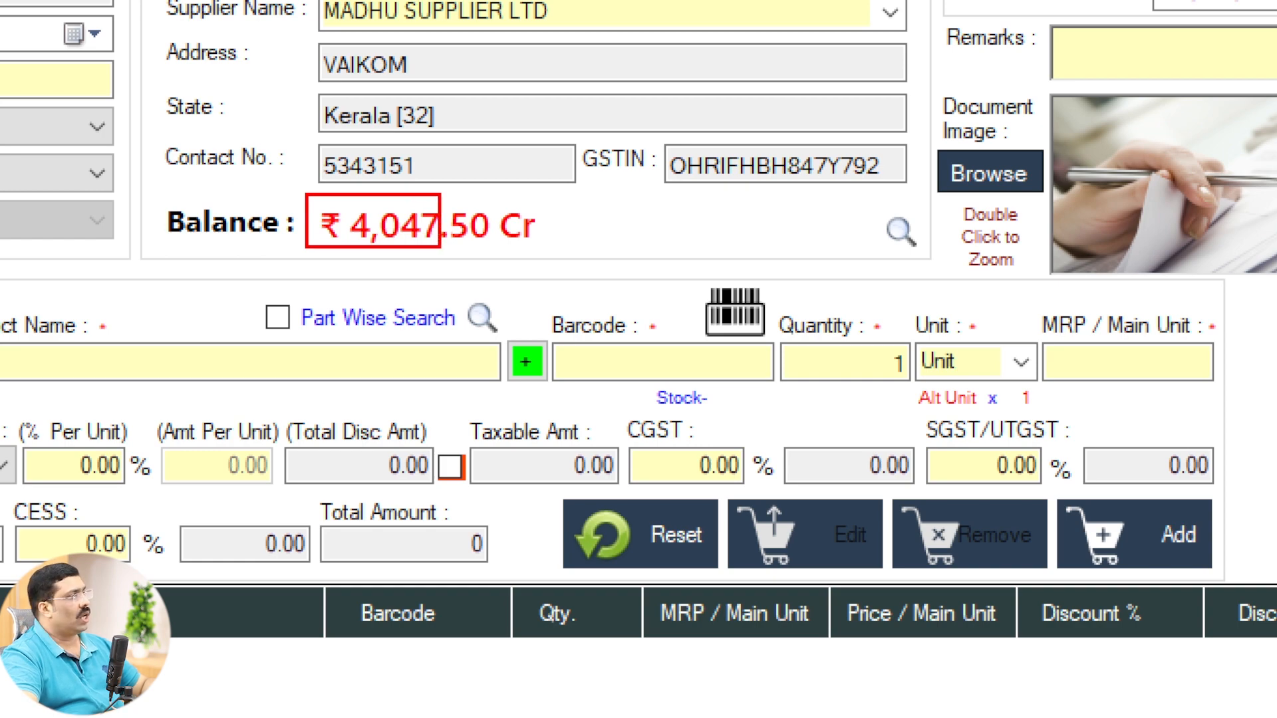
{"action": "key", "text": "Escape"}
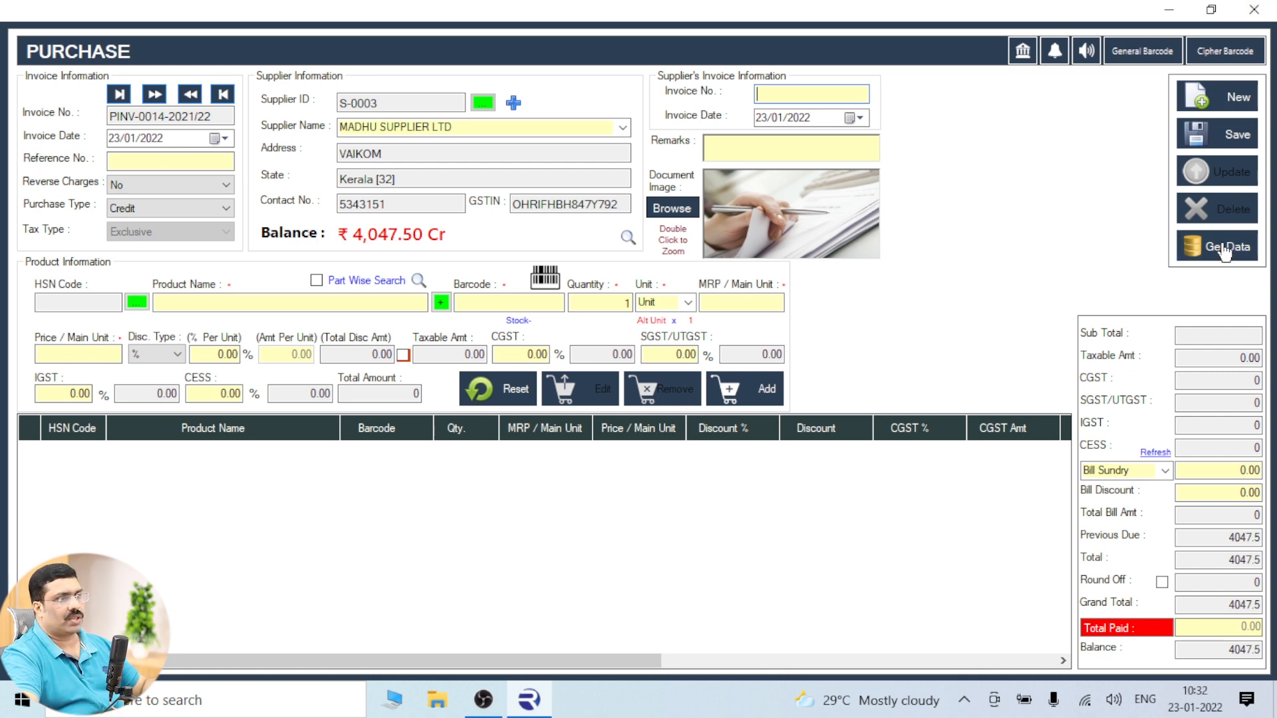
Clear the purchase form and load the saved MADHU SUPPLIER LTD purchase dated 23-01-2022 from the list of purchases.
{"action": "left_click", "coordinate": [1219, 97]}
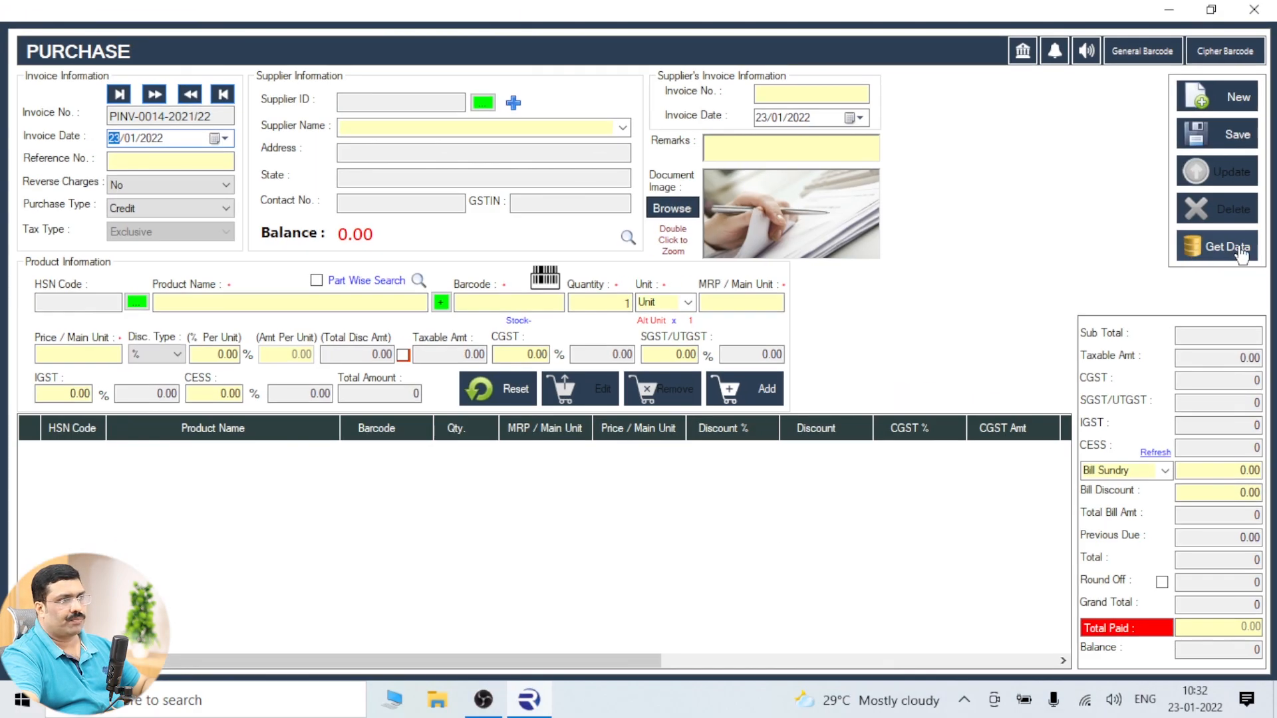
{"action": "left_click", "coordinate": [1227, 246]}
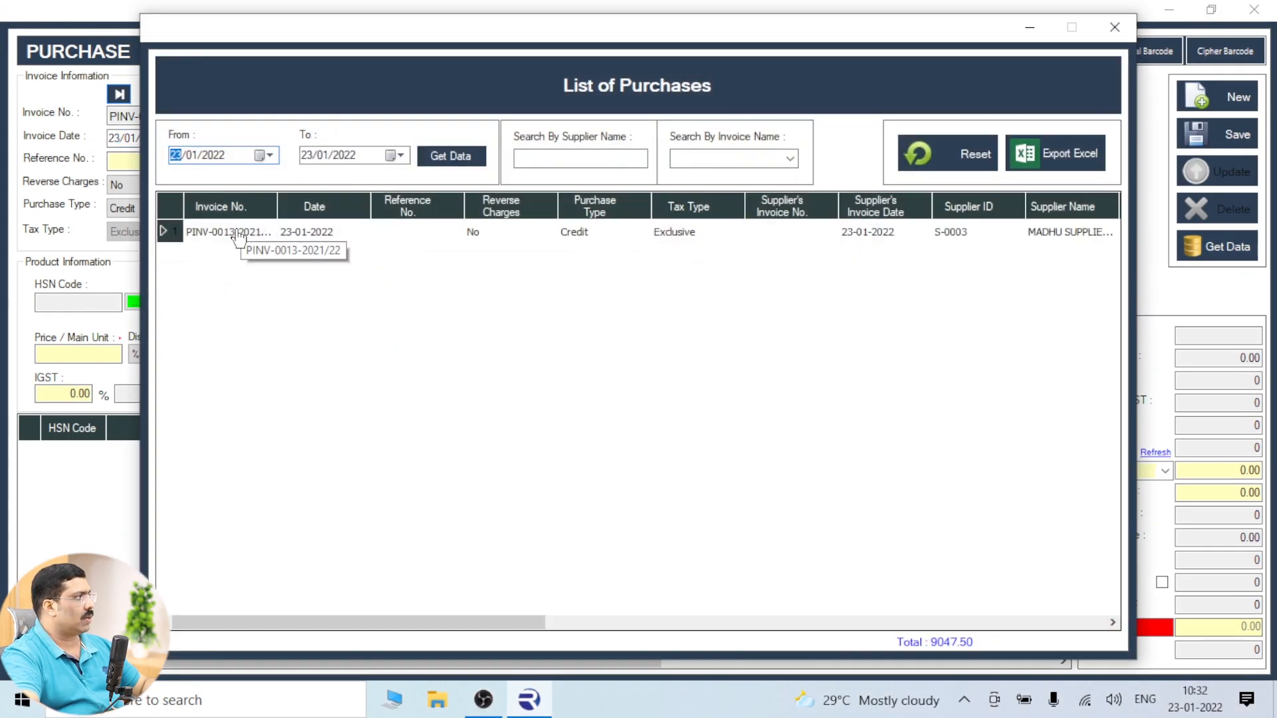
{"action": "double_click", "coordinate": [246, 248]}
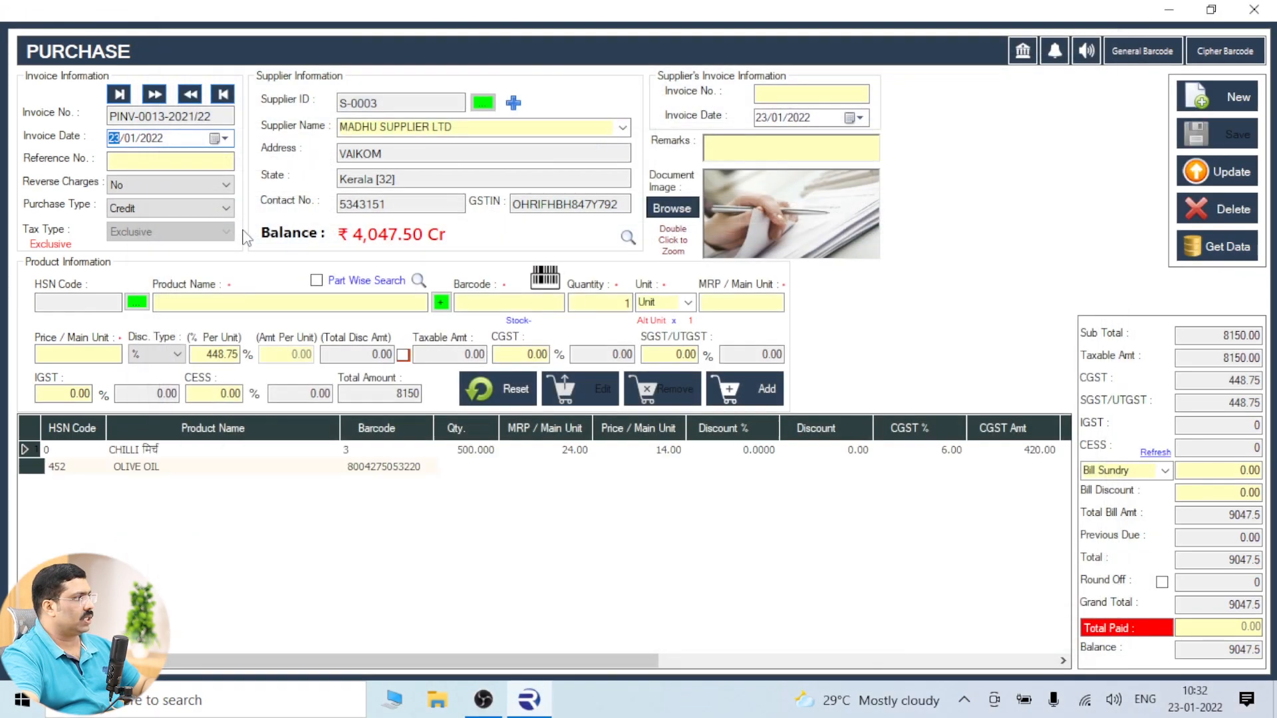
Set the quantity of CHILLI मिर्च to 800 in the loaded purchase, apply it to the item row and update the record.
{"action": "left_click", "coordinate": [122, 469]}
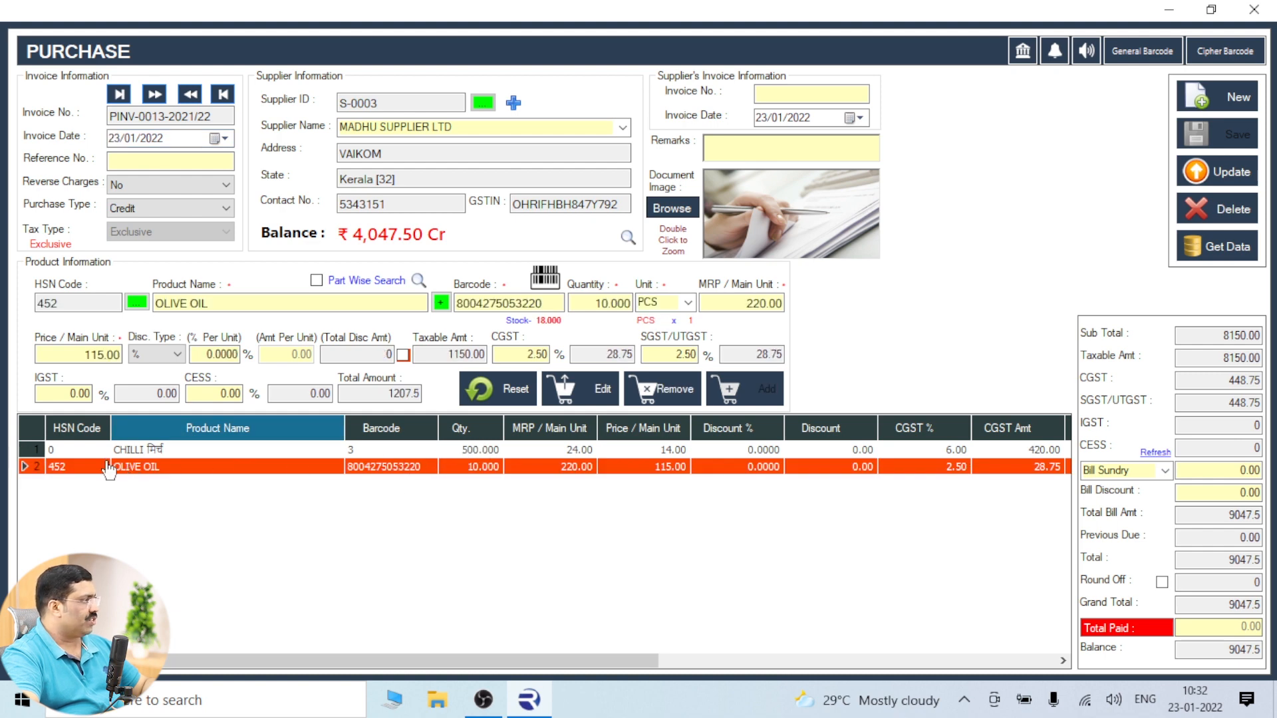
{"action": "left_click", "coordinate": [131, 452]}
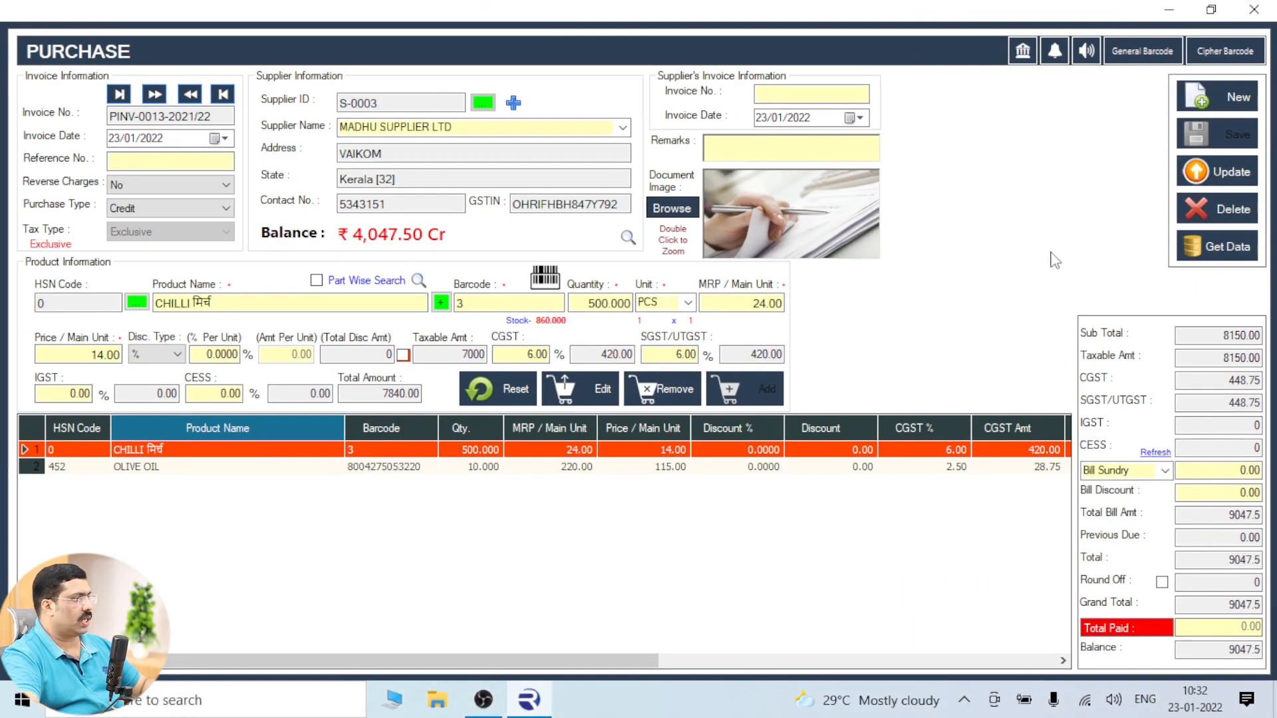
{"action": "left_click", "coordinate": [398, 468]}
{"action": "left_click", "coordinate": [475, 450]}
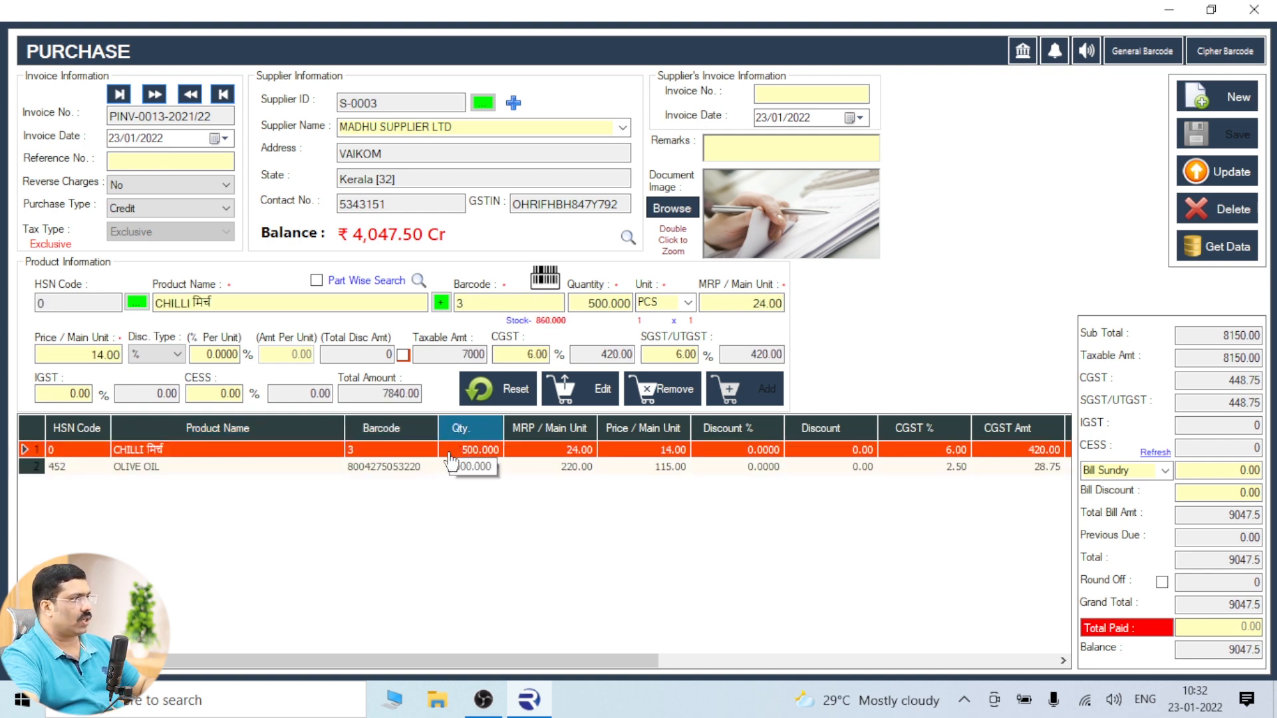
{"action": "left_click", "coordinate": [586, 305]}
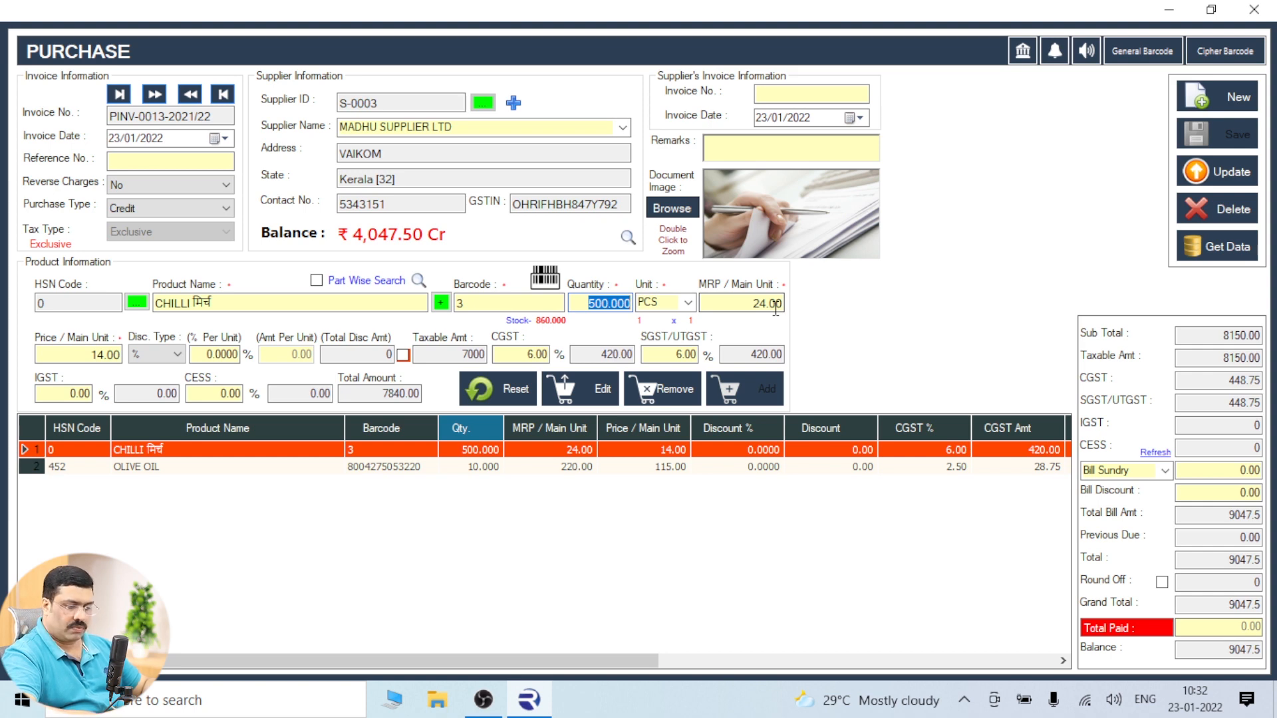
{"action": "type", "text": "800"}
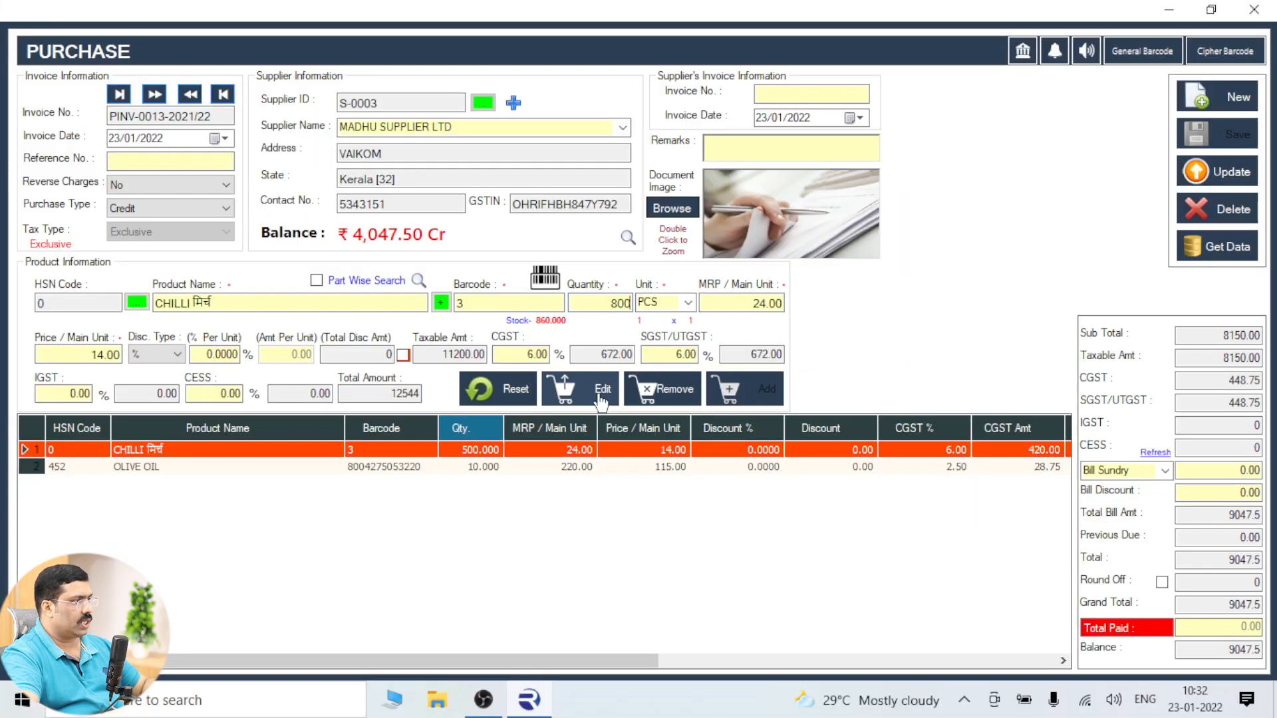
{"action": "left_click", "coordinate": [598, 390]}
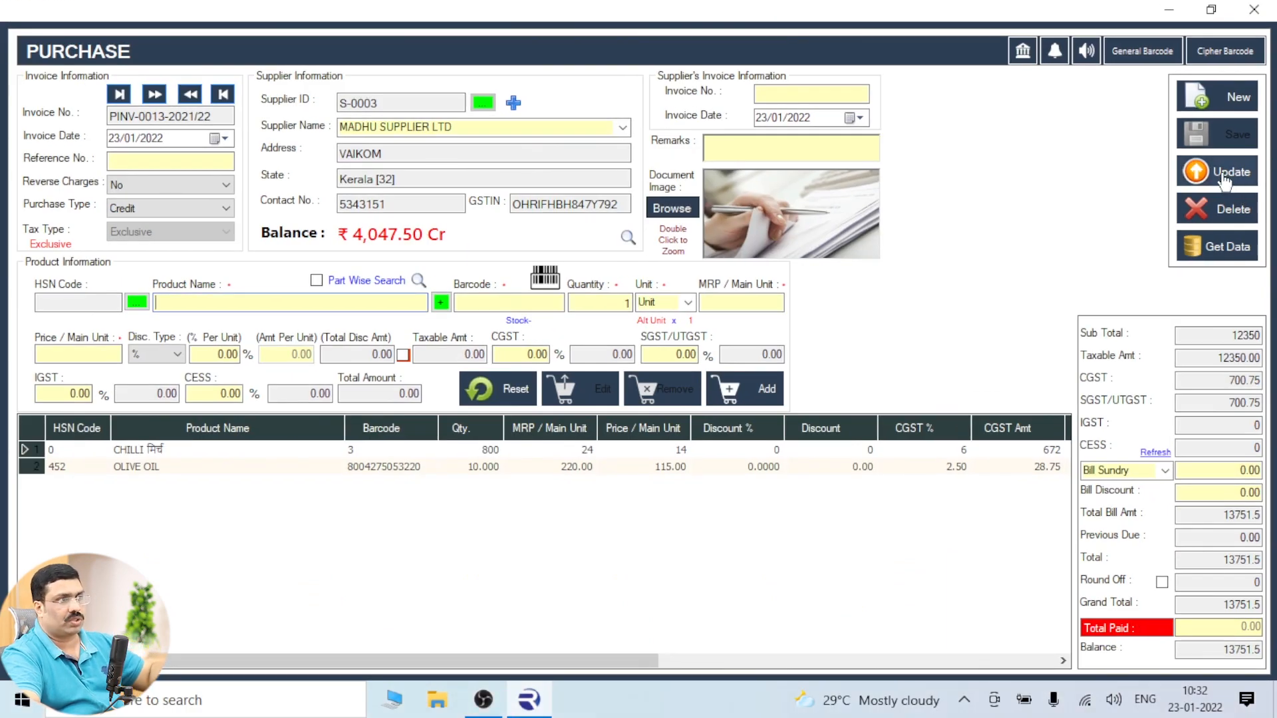
{"action": "left_click", "coordinate": [1224, 174]}
{"action": "left_click", "coordinate": [692, 416]}
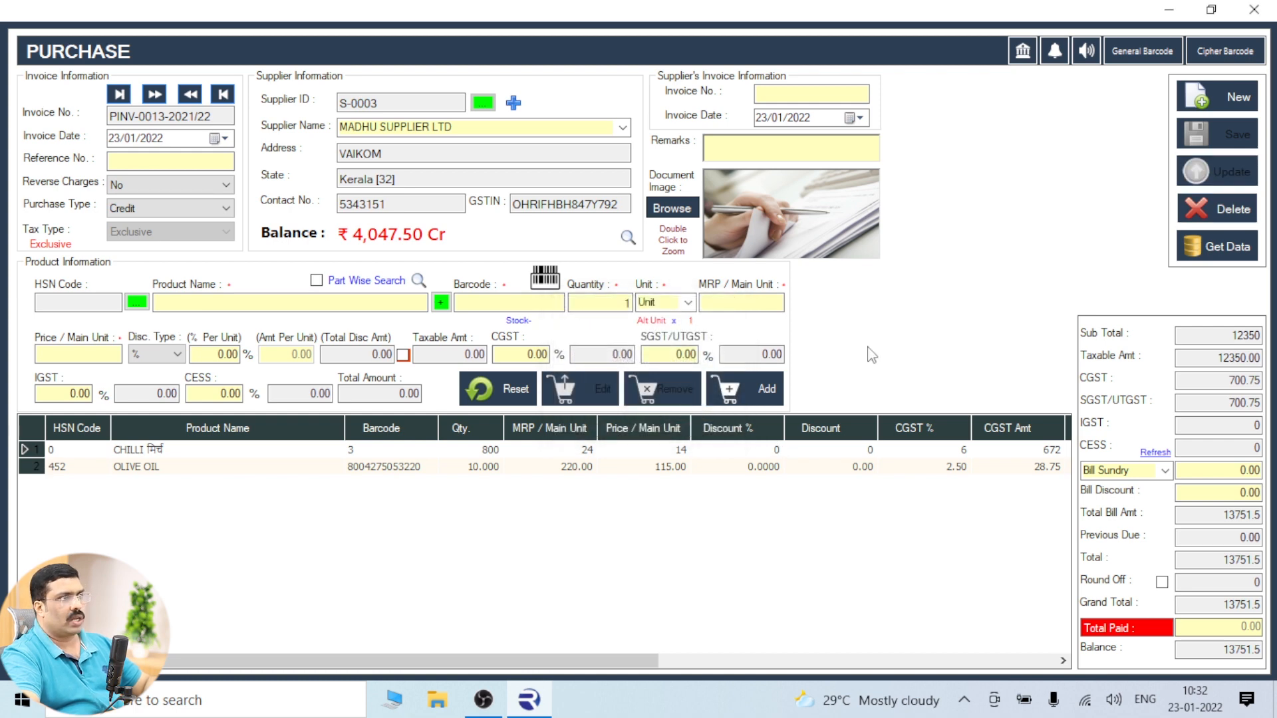
Start a blank purchase entry for MADHU SUPPLIER LTD and examine the supplier's balance after the quantity change.
{"action": "left_click", "coordinate": [1234, 97]}
{"action": "left_click", "coordinate": [484, 102]}
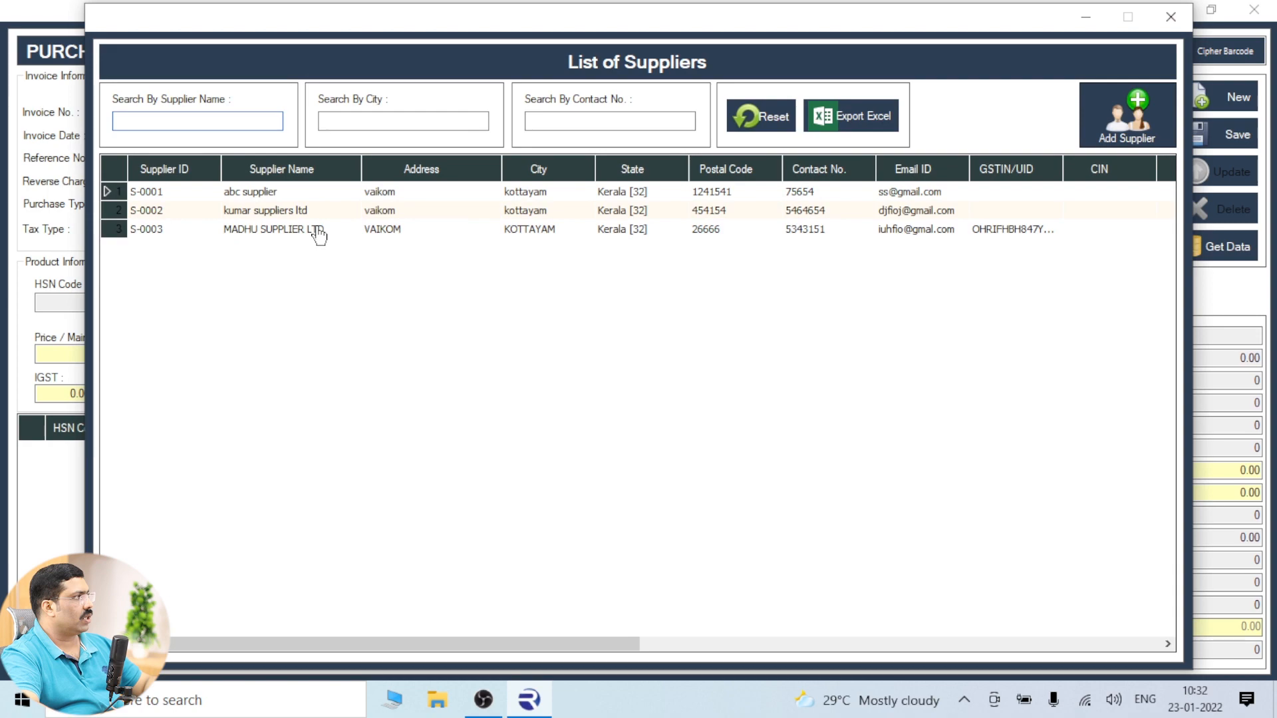
{"action": "double_click", "coordinate": [320, 232]}
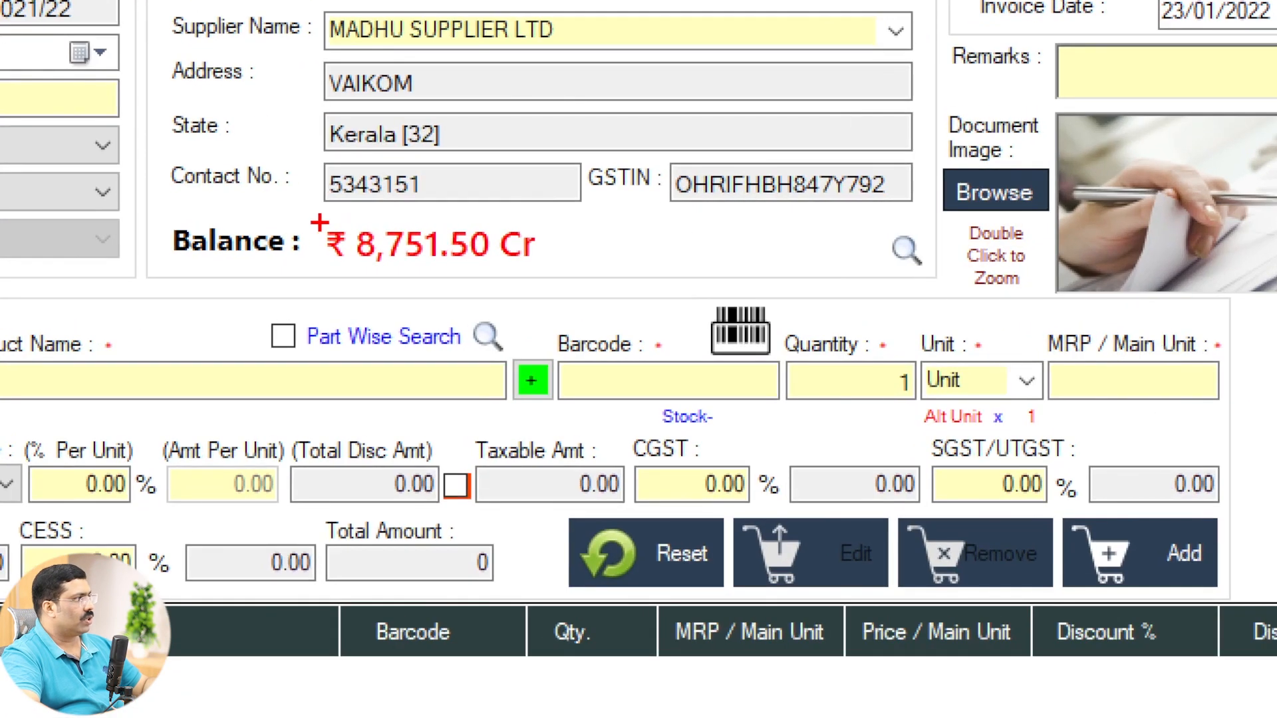
{"action": "left_click_drag", "start_coordinate": [336, 222], "coordinate": [431, 255]}
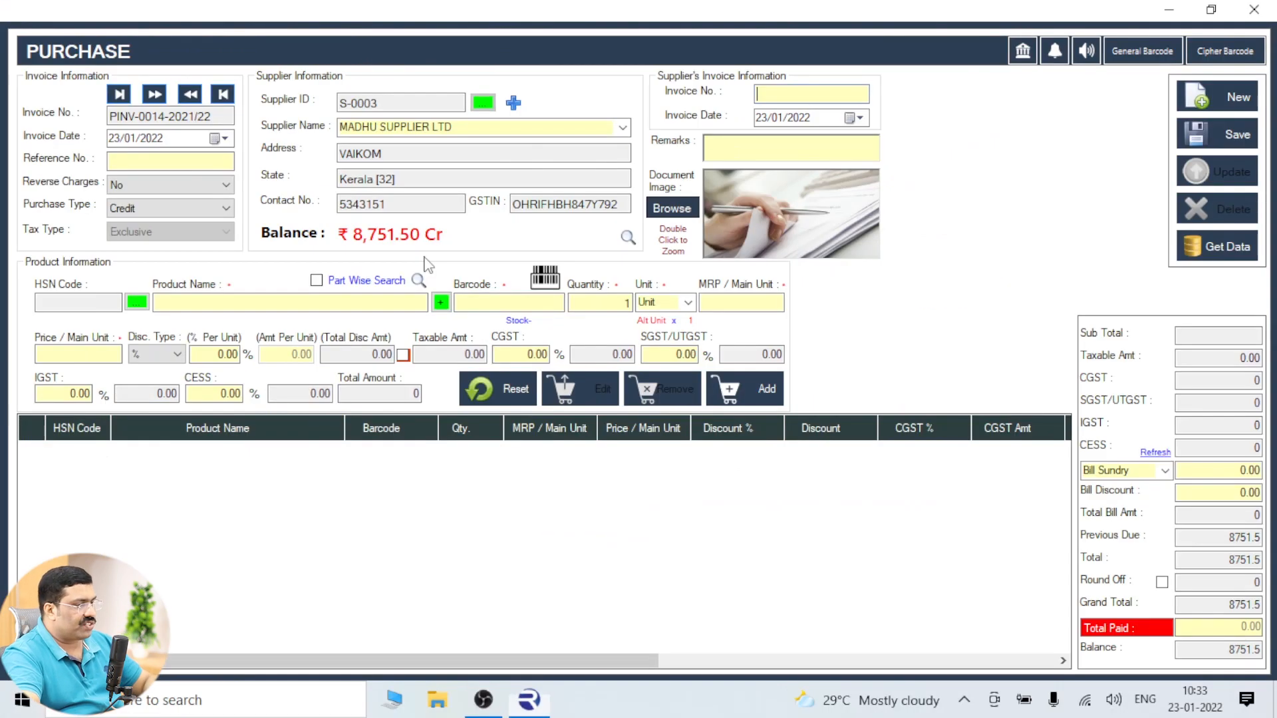
Reload the saved MADHU SUPPLIER LTD purchase and examine the CHILLI मिर्च row's quantity, leaving the purchase form at the end.
{"action": "left_click", "coordinate": [1217, 246]}
{"action": "double_click", "coordinate": [318, 238]}
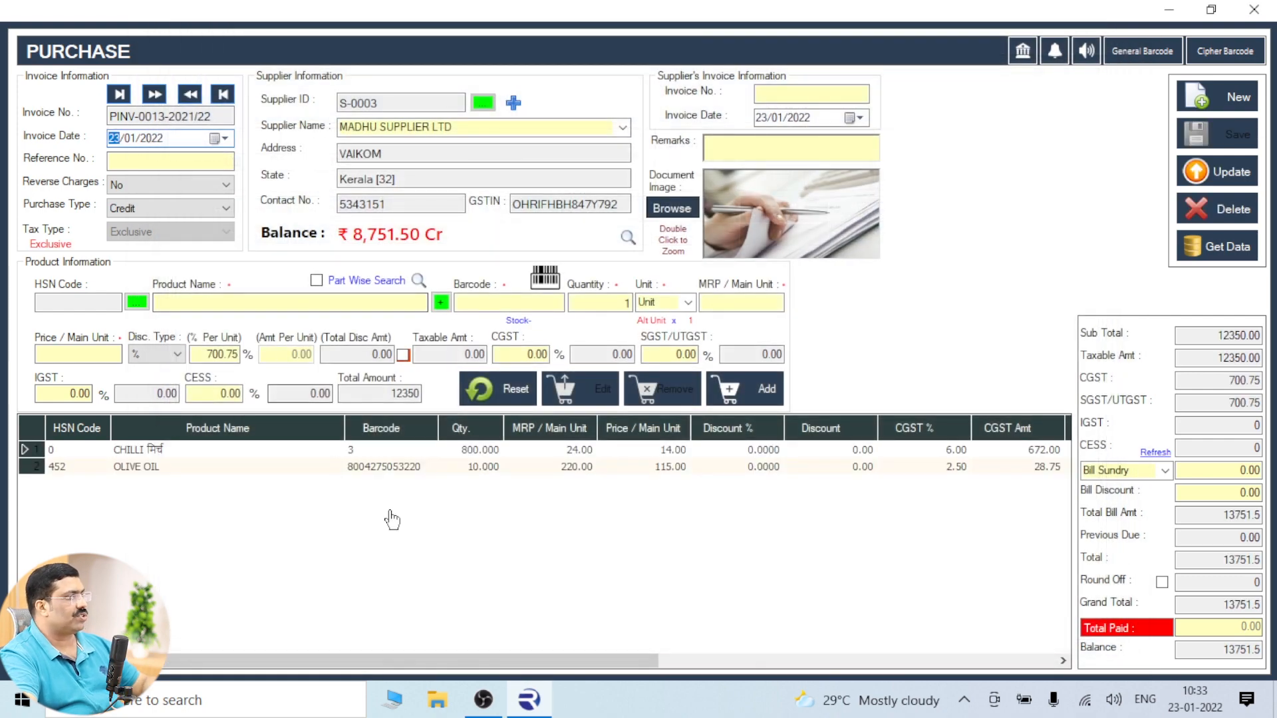
{"action": "double_click", "coordinate": [465, 469]}
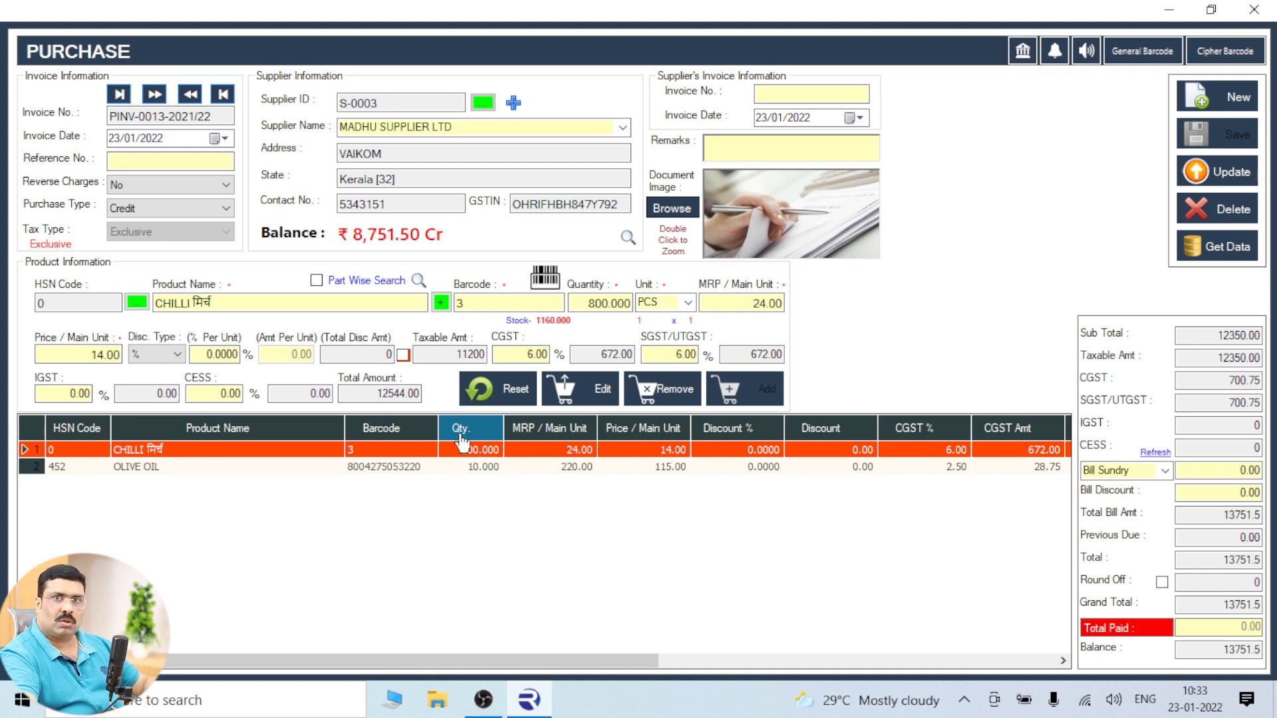
{"action": "left_click", "coordinate": [1255, 10]}
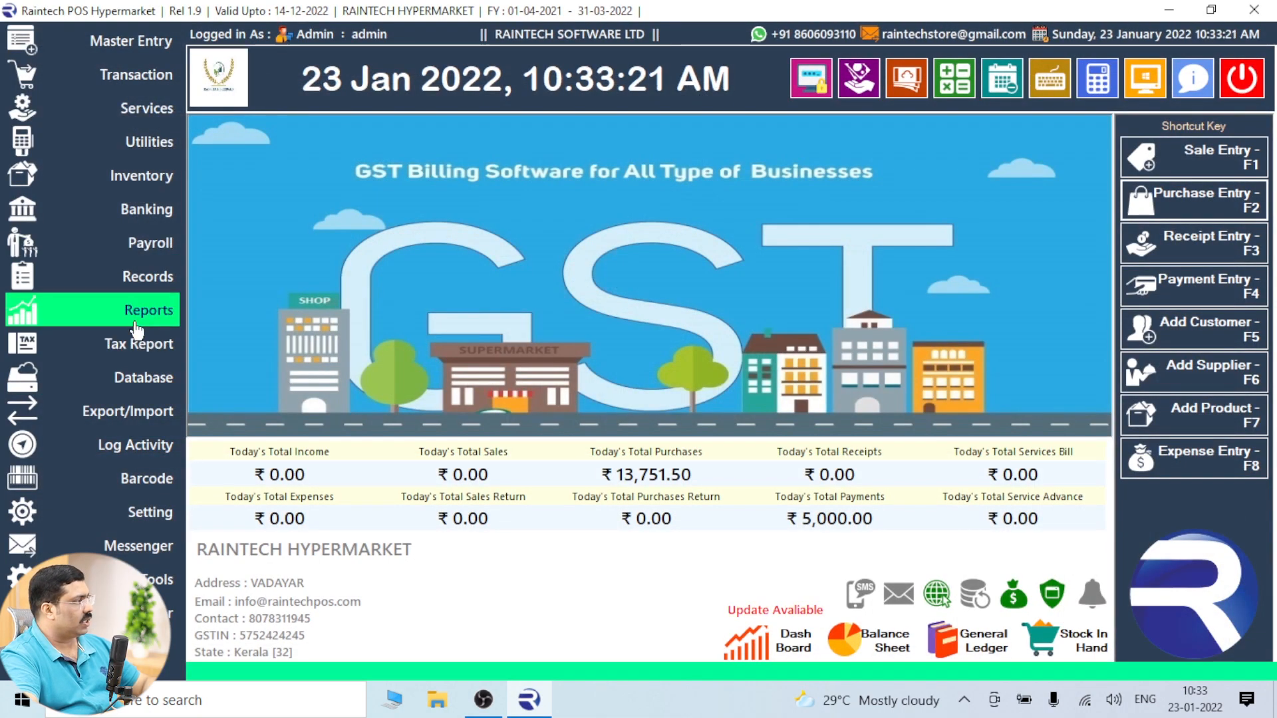
Load all stock-in-hand records and examine the available quantity of CHILLI मिर्च after the purchase change.
{"action": "left_click", "coordinate": [149, 283]}
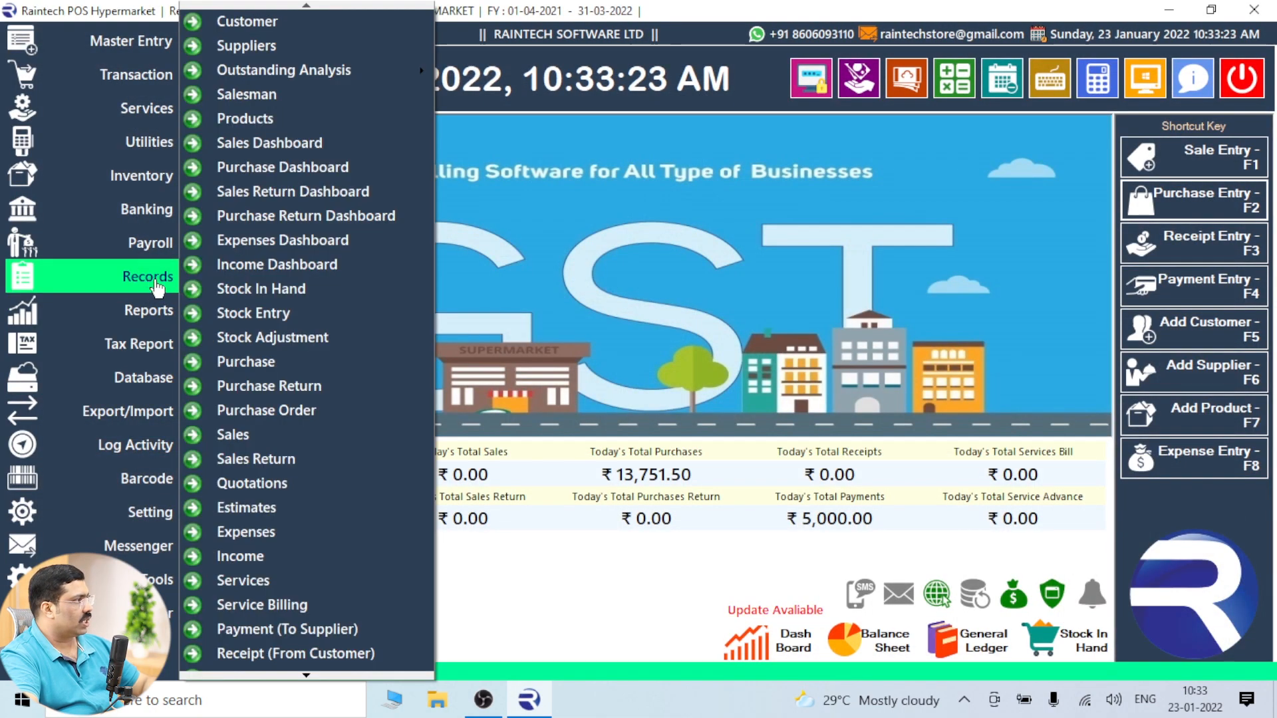
{"action": "left_click", "coordinate": [270, 292]}
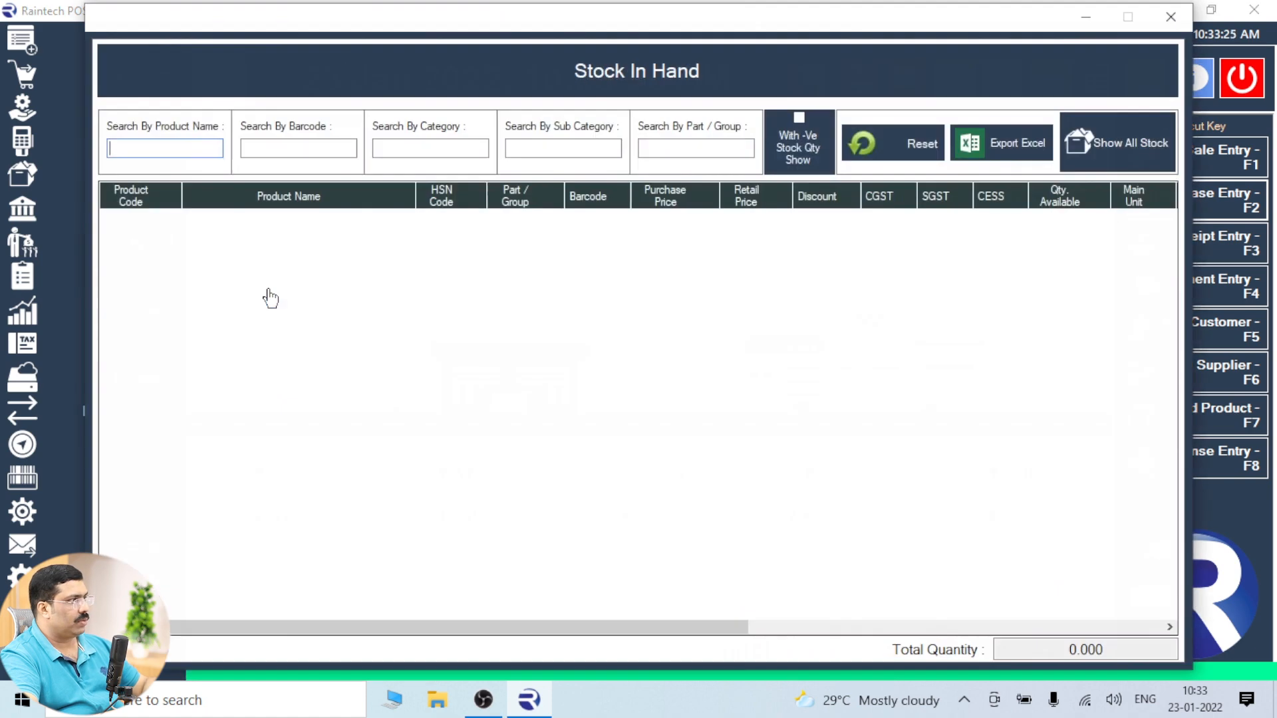
{"action": "left_click", "coordinate": [1105, 139]}
{"action": "left_click", "coordinate": [722, 420]}
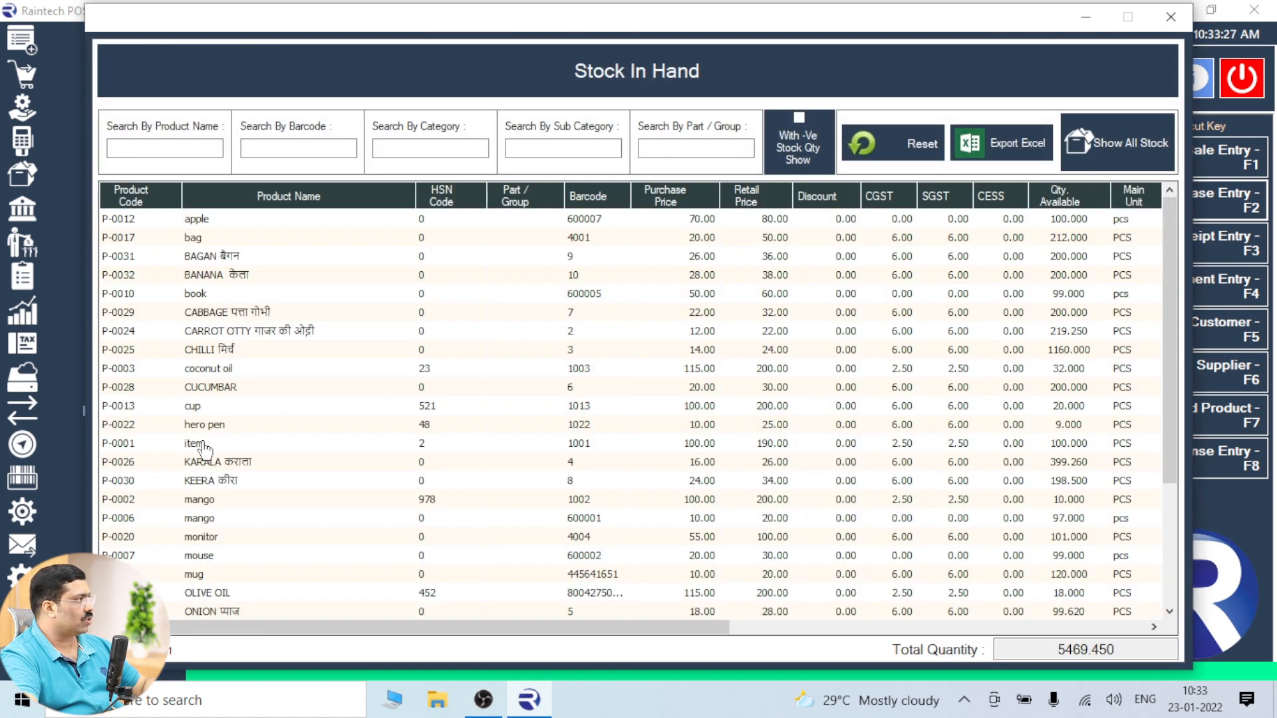
{"action": "left_click", "coordinate": [239, 352]}
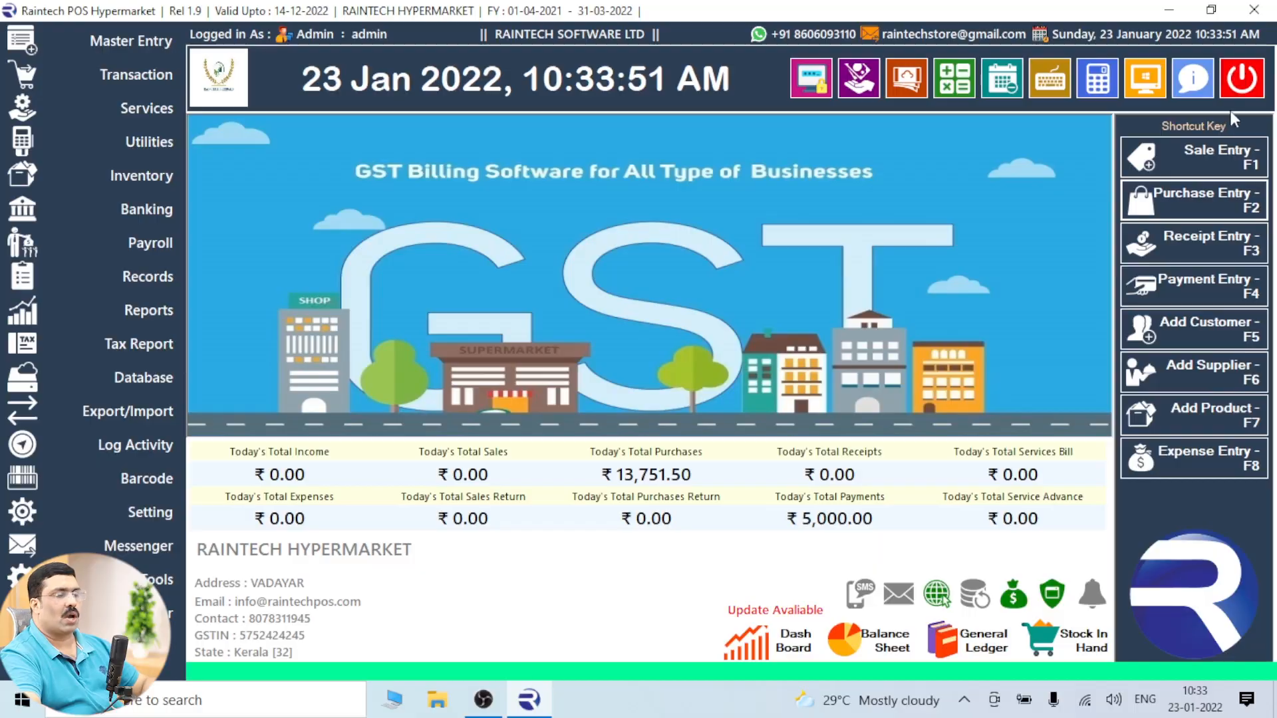
Start a new sales entry and enable POS so that the sale is billed to the Cash customer.
{"action": "left_click", "coordinate": [1192, 156]}
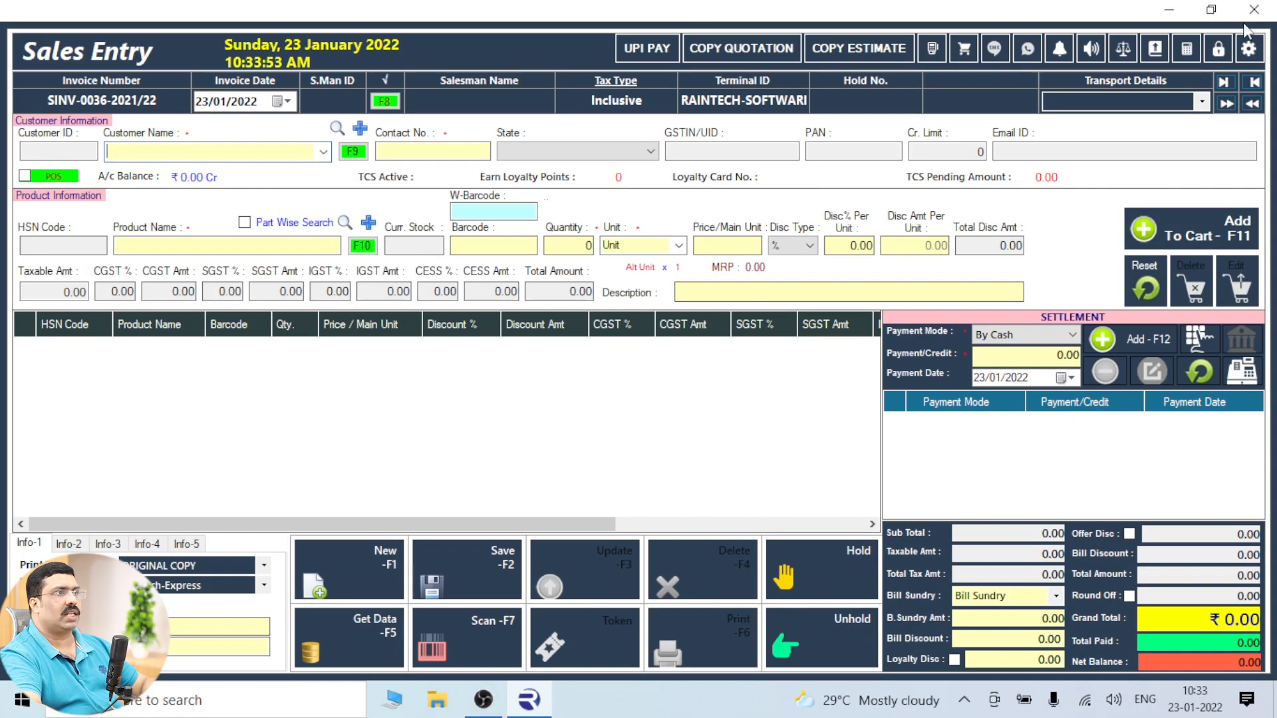
{"action": "left_click", "coordinate": [1254, 10]}
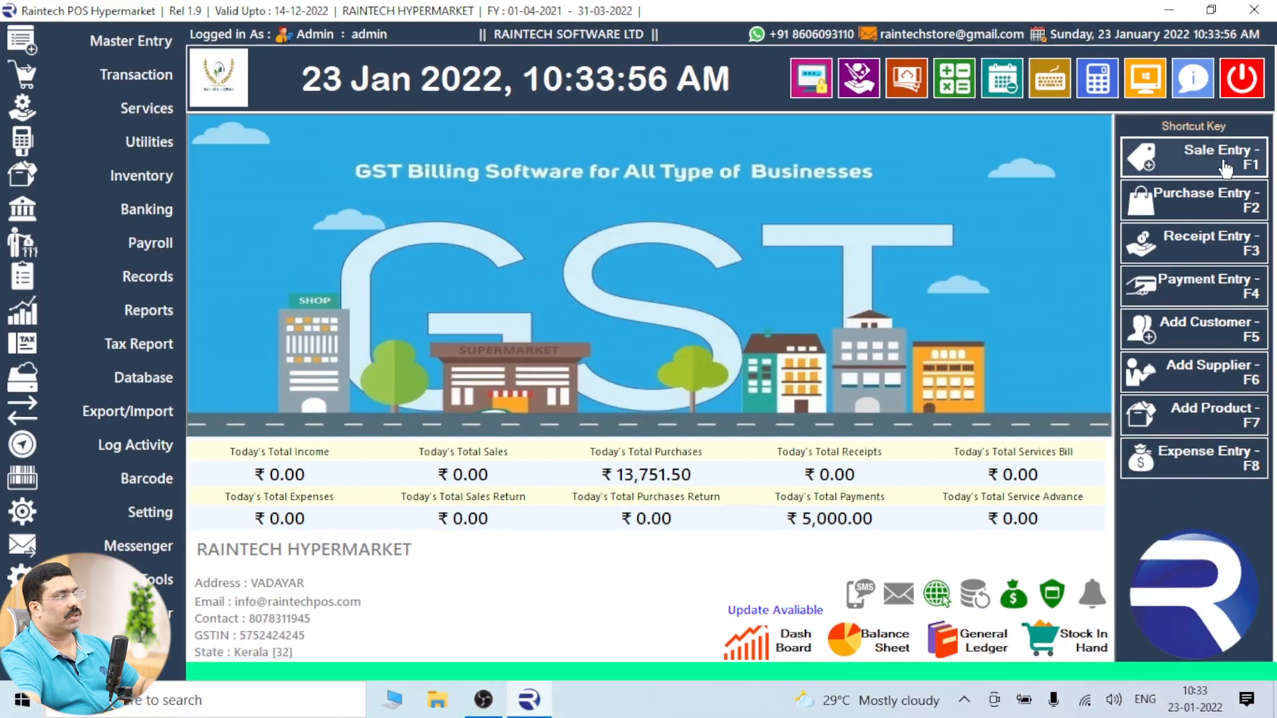
{"action": "left_click", "coordinate": [1205, 92]}
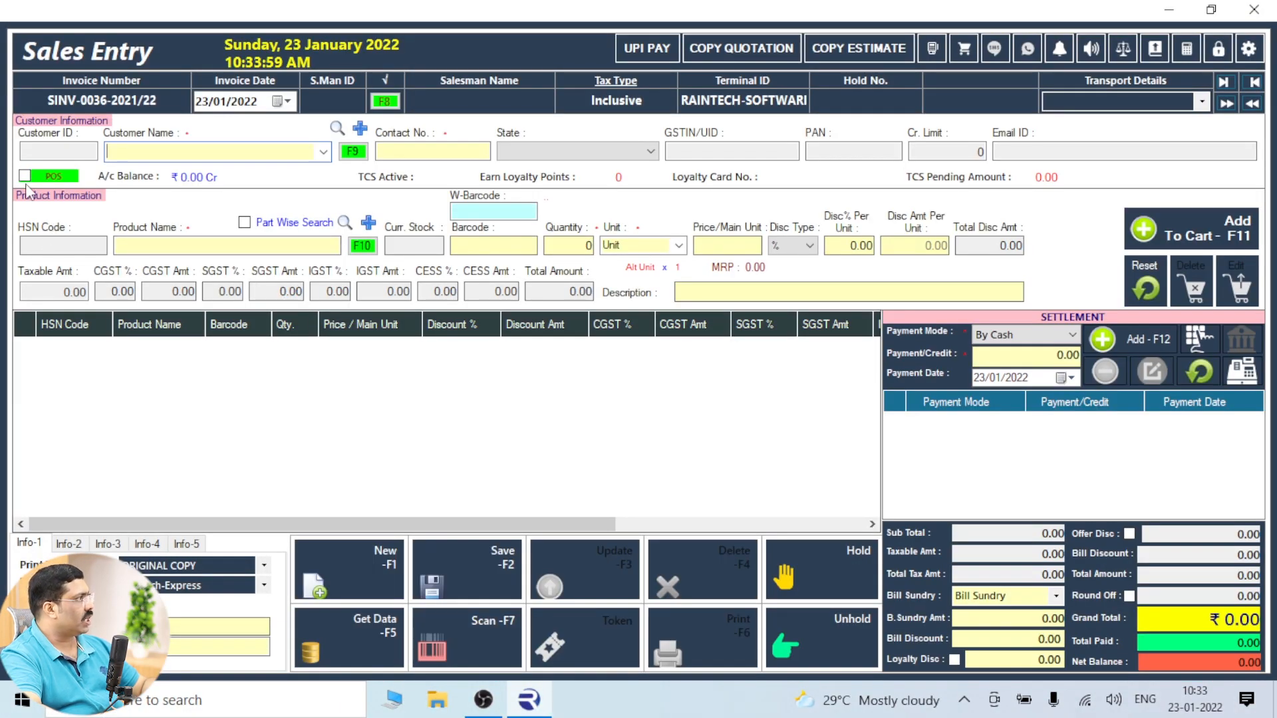
{"action": "left_click", "coordinate": [24, 175]}
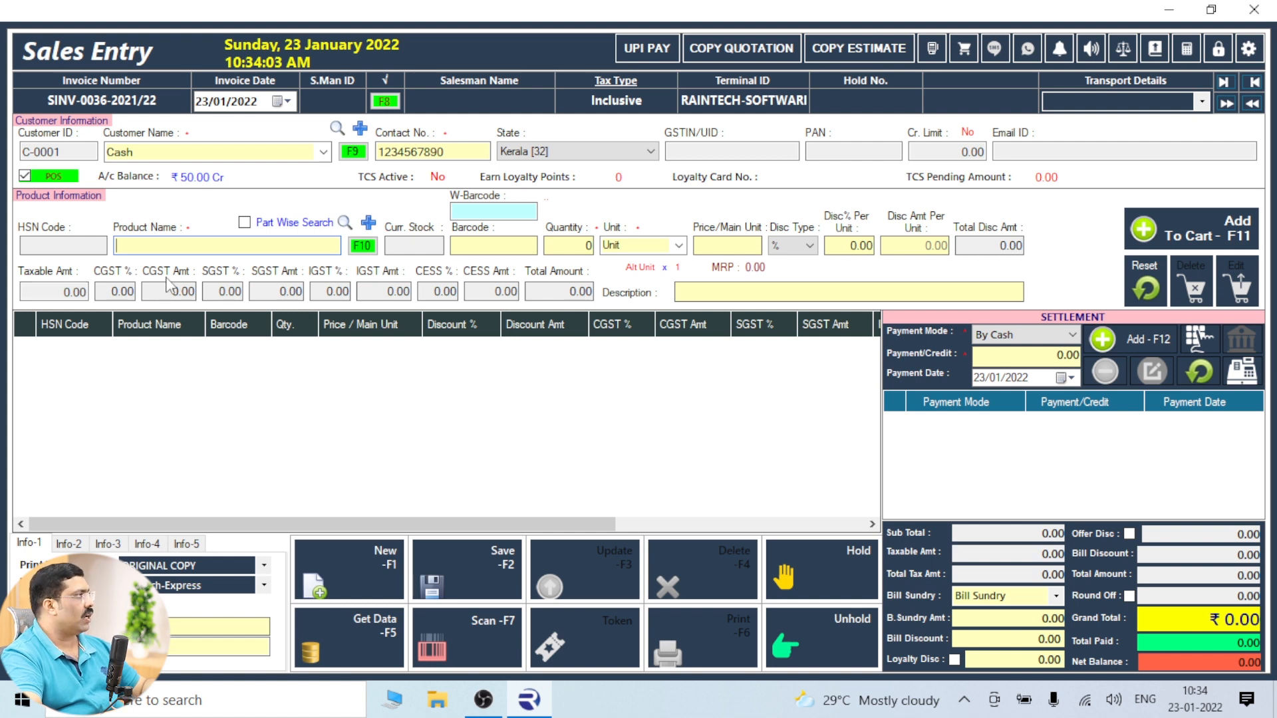
Choose CHILLI मिर्च as the product for the sale and set its quantity to 1000.
{"action": "type", "text": "C"}
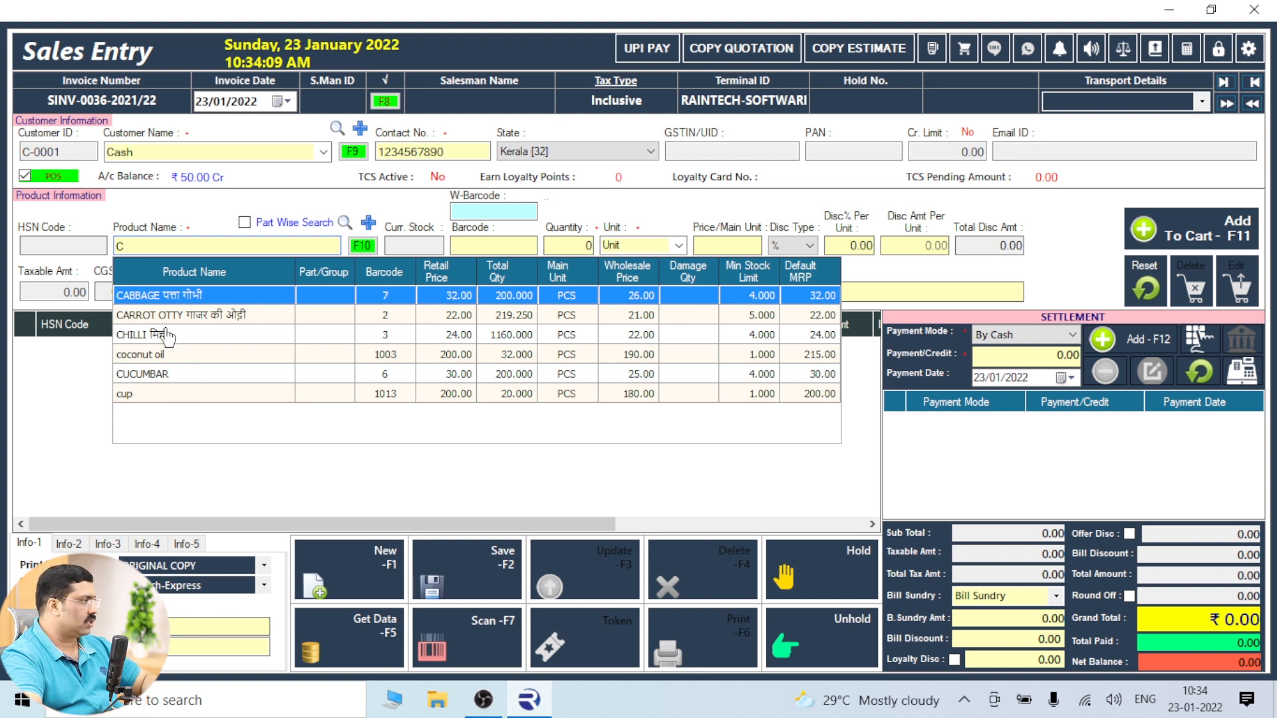
{"action": "type", "text": "H"}
{"action": "left_click", "coordinate": [153, 298]}
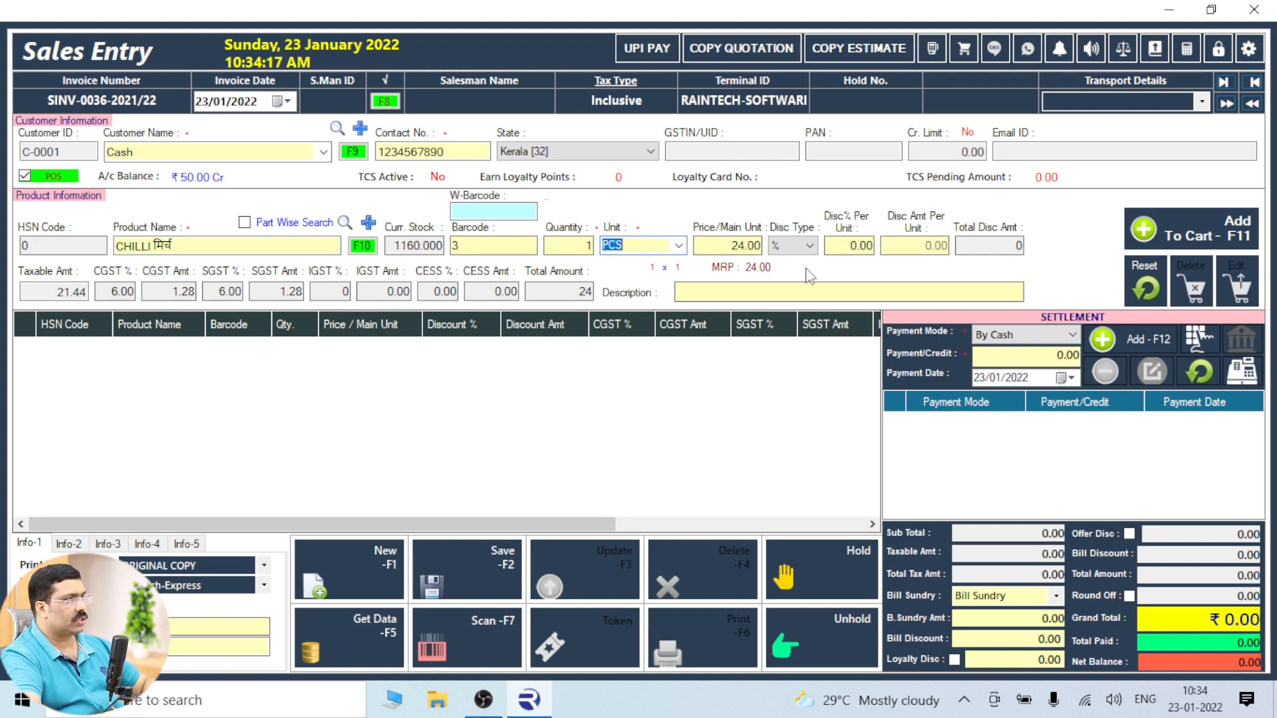
{"action": "key", "text": "shift+Tab"}
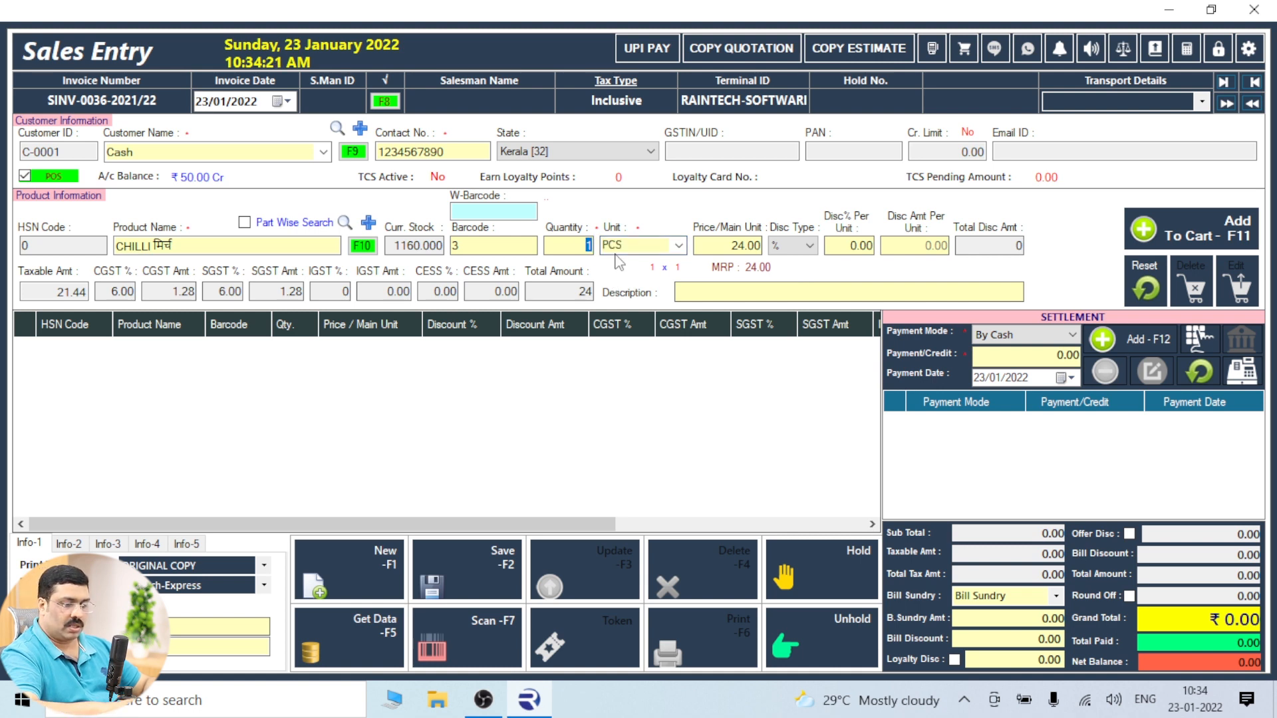
{"action": "type", "text": "1000"}
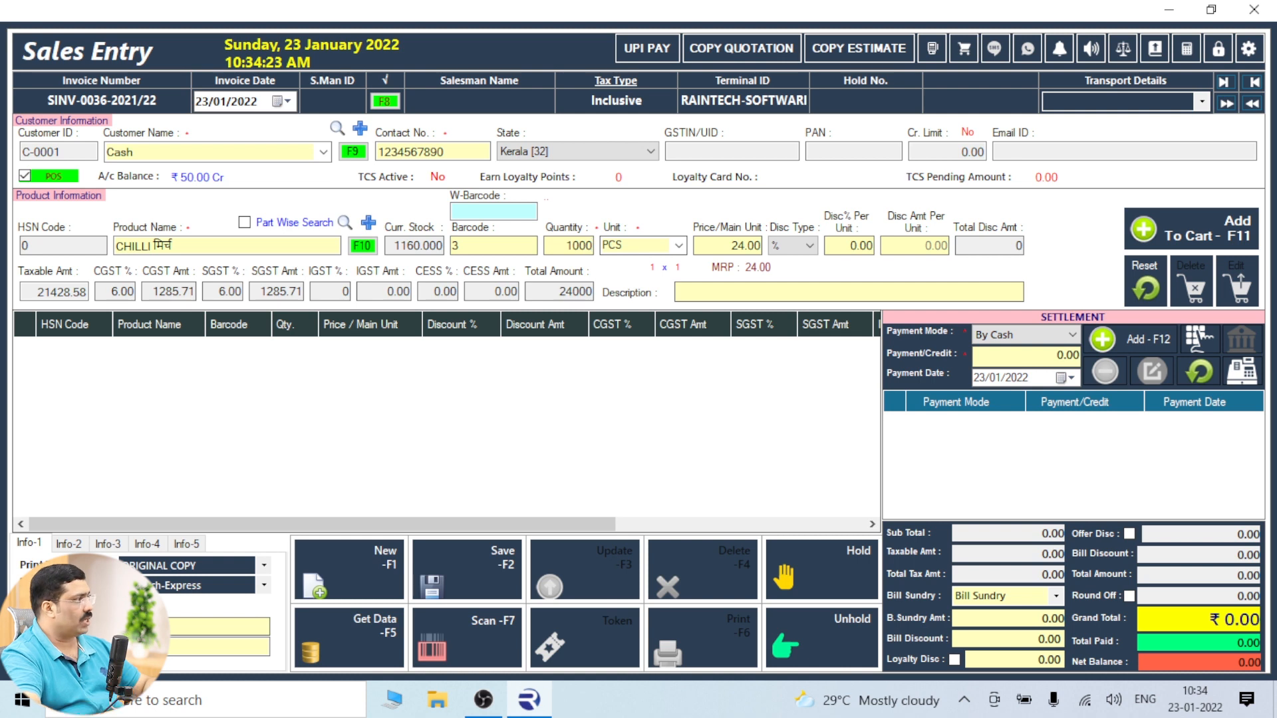
Turn on Auto SMS and show the purchase price per unit and total margin amount for the sale.
{"action": "left_click", "coordinate": [66, 544]}
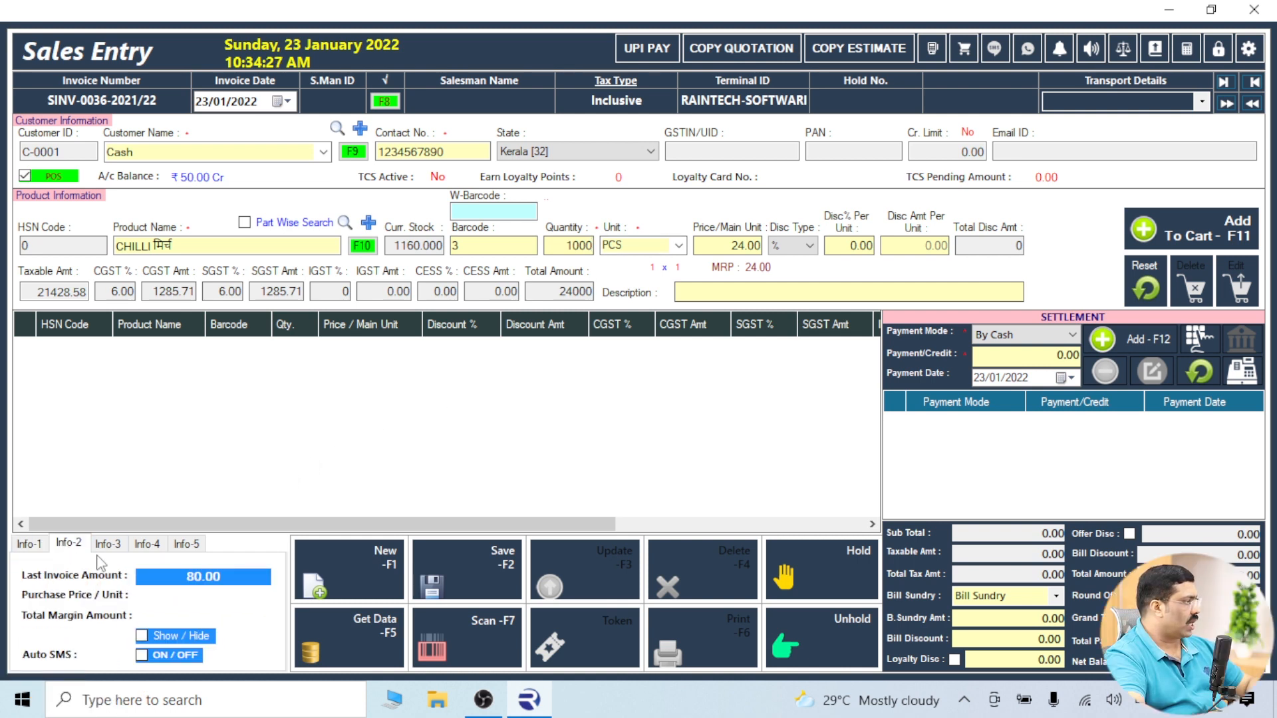
{"action": "left_click", "coordinate": [142, 655]}
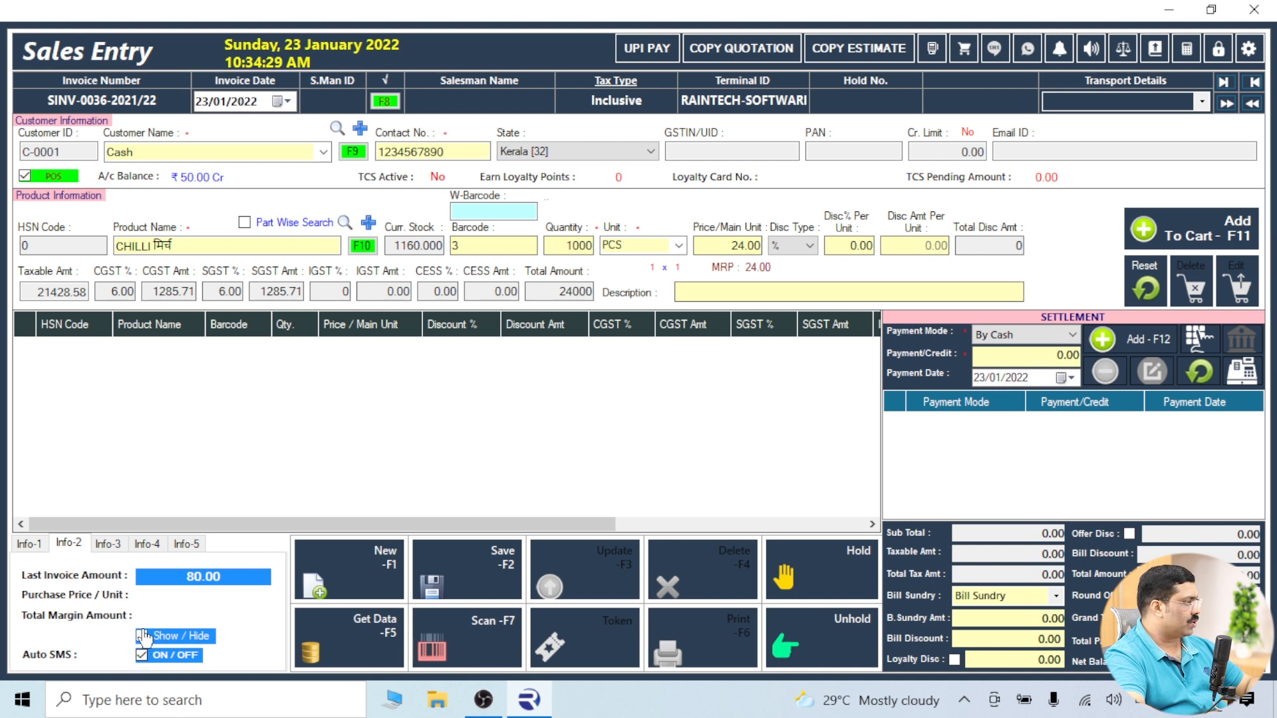
{"action": "left_click", "coordinate": [142, 636]}
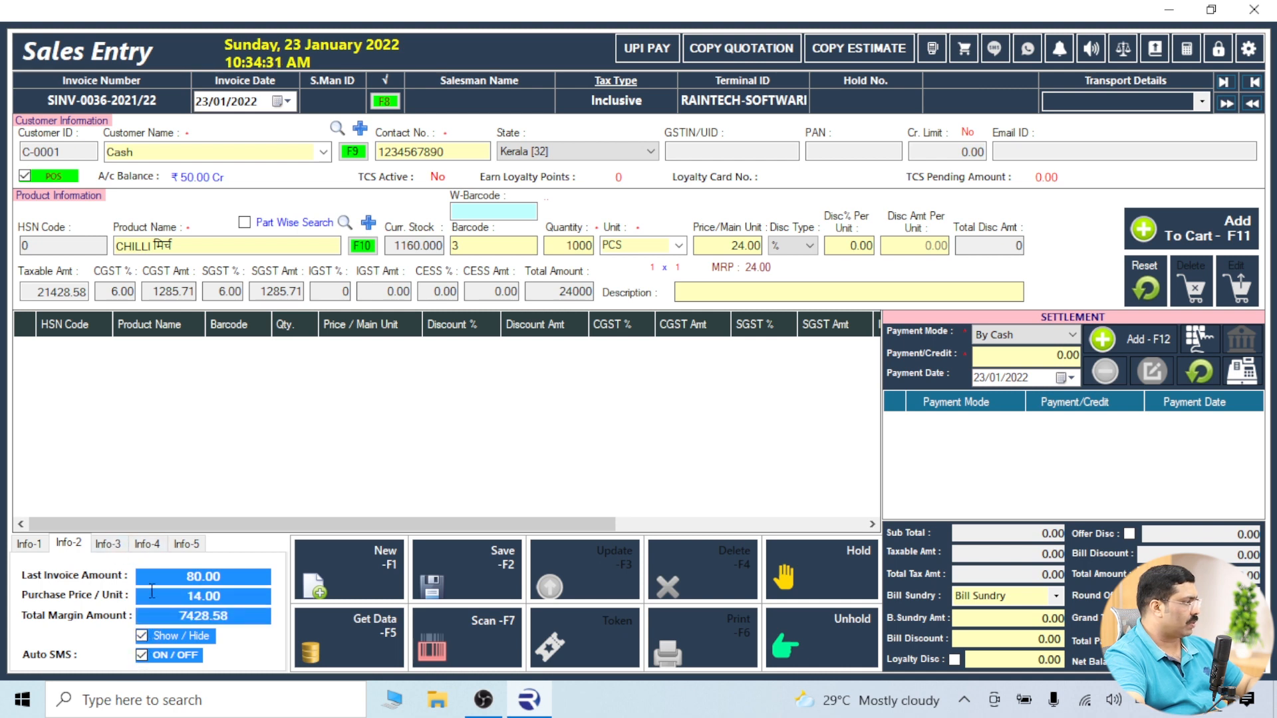
Look through the remaining sale info pages and enable the last sold price for both the product and the customer.
{"action": "left_click", "coordinate": [109, 545]}
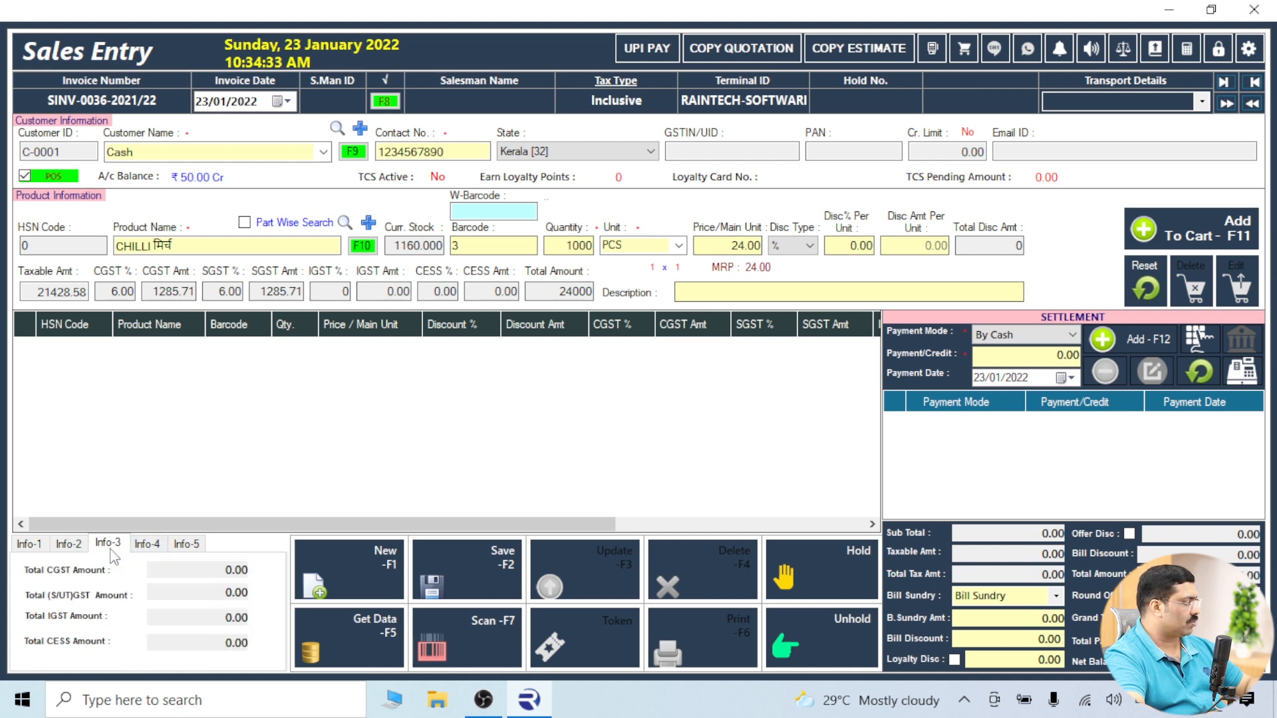
{"action": "left_click", "coordinate": [144, 548]}
{"action": "left_click", "coordinate": [184, 544]}
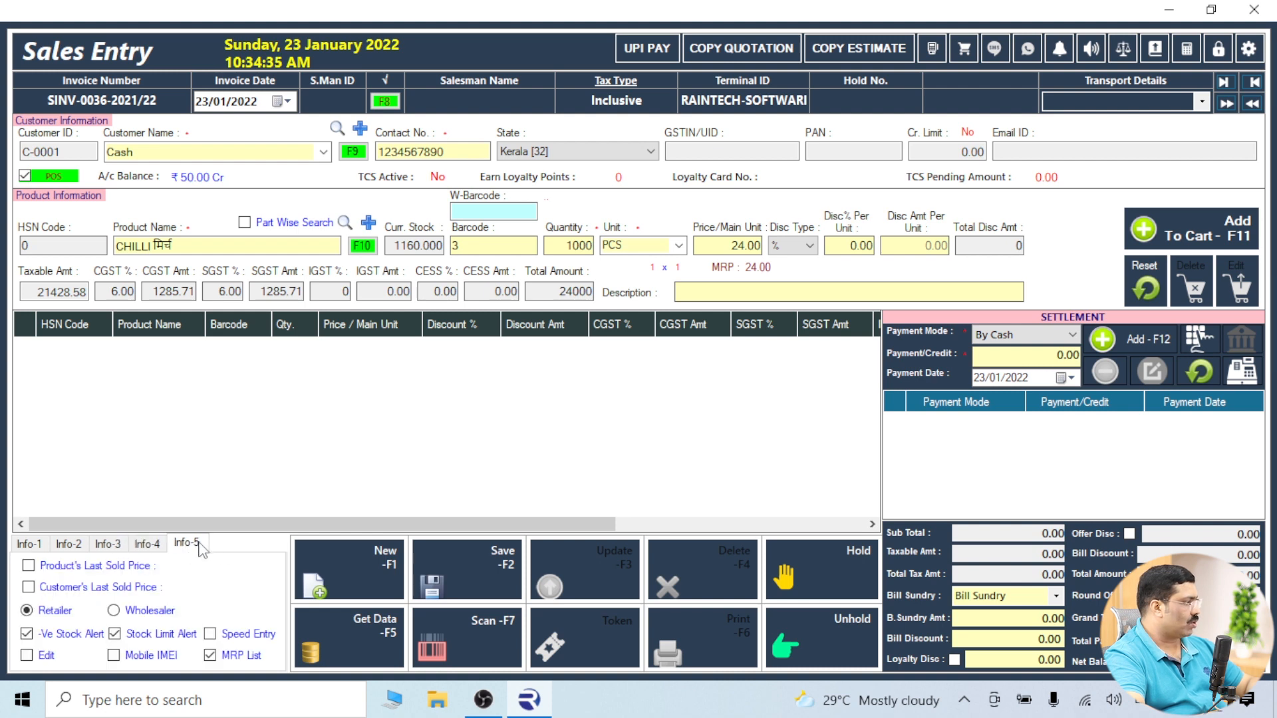
{"action": "left_click", "coordinate": [28, 588]}
{"action": "left_click", "coordinate": [28, 566]}
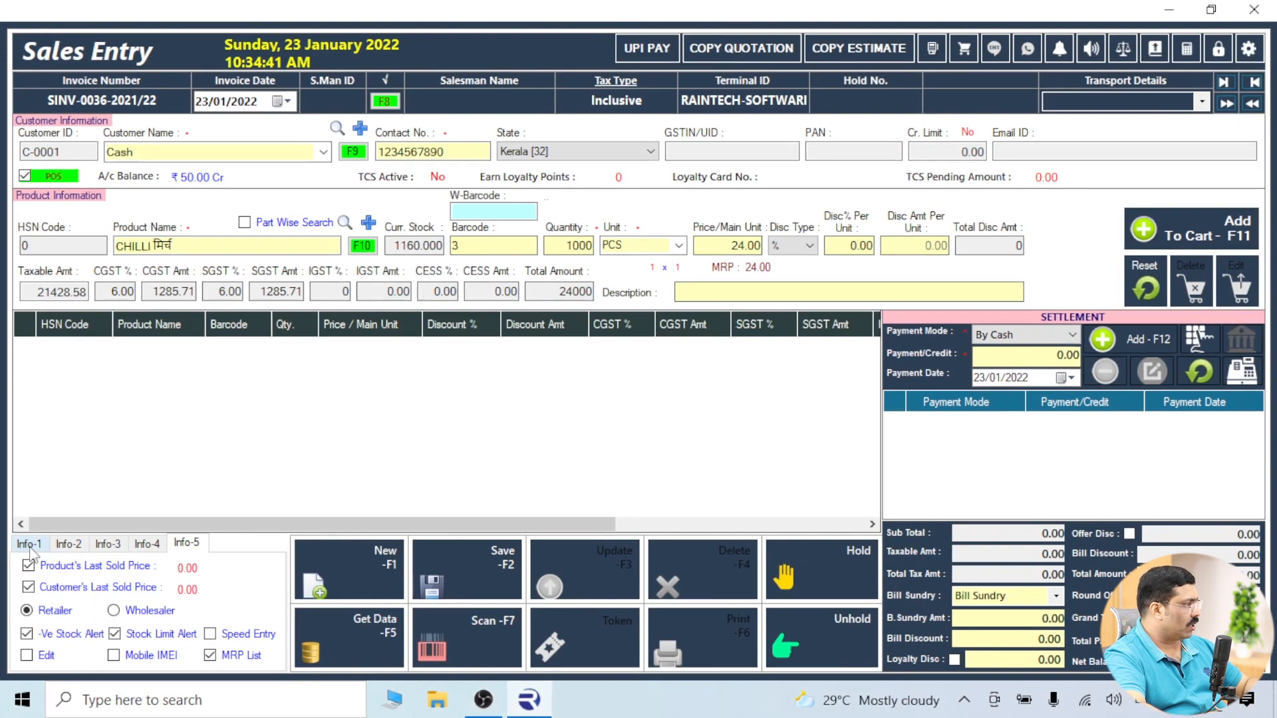
{"action": "left_click", "coordinate": [76, 480]}
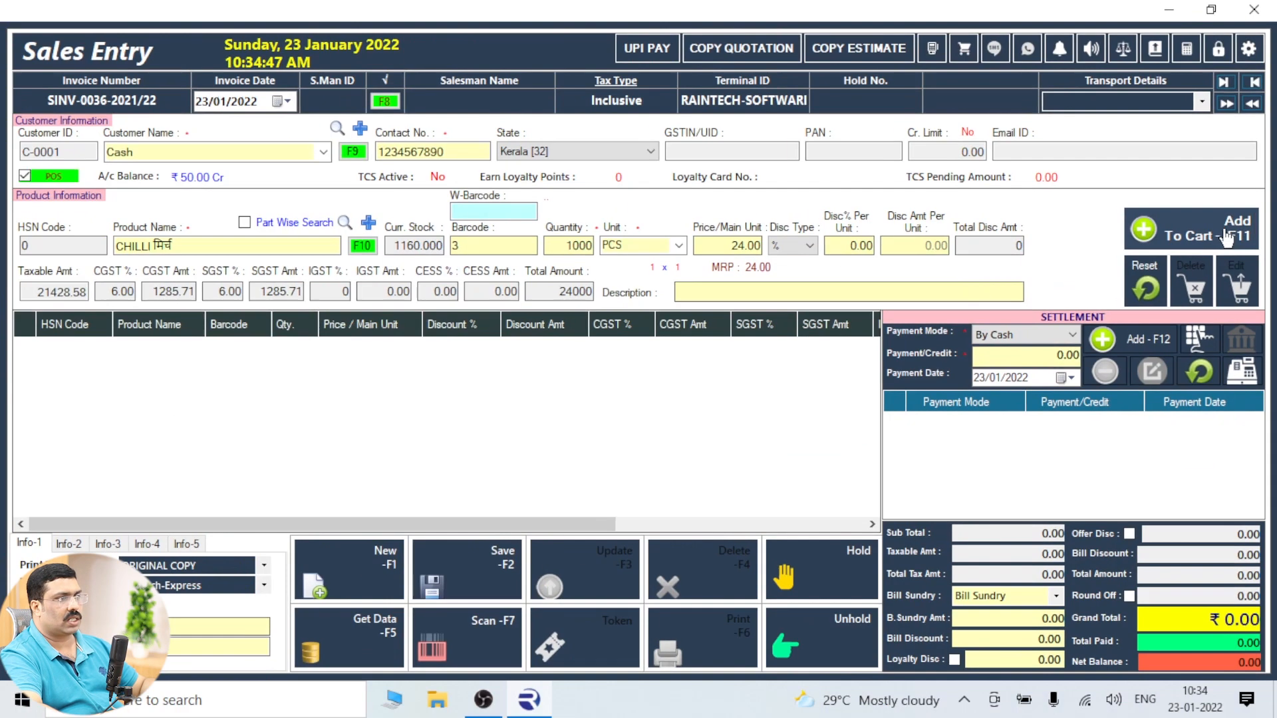
Add the CHILLI मिर्च item to the cart and settle the sale with a cash payment of 24000.00.
{"action": "left_click", "coordinate": [1145, 207]}
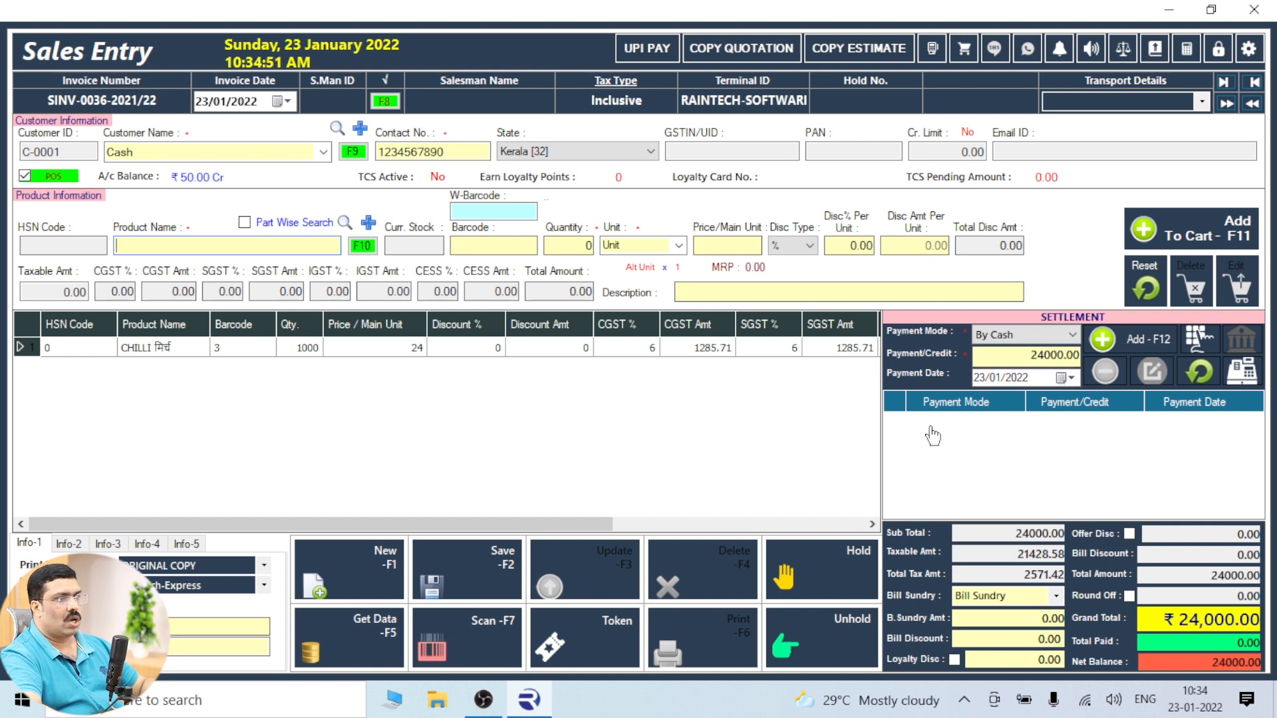
{"action": "left_click", "coordinate": [1146, 339]}
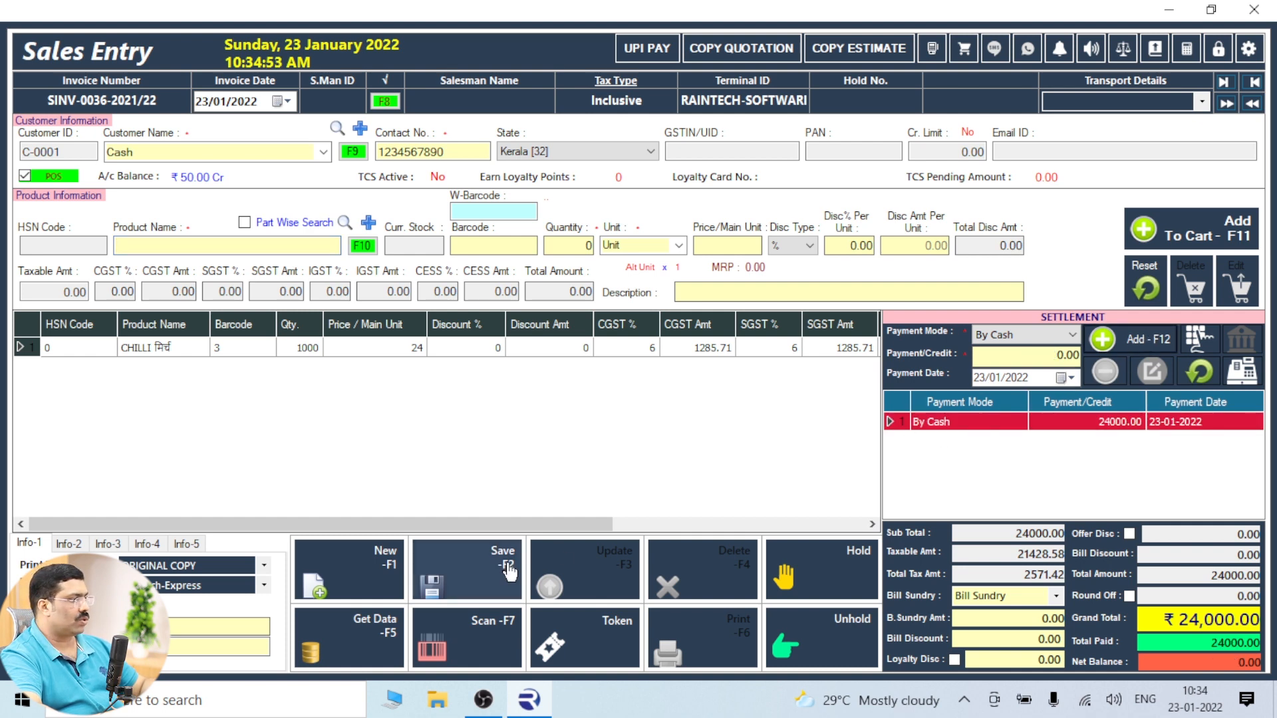
Save the sale and review the invoice's print preview, closing the preview and the sales form at the end.
{"action": "left_click", "coordinate": [414, 592]}
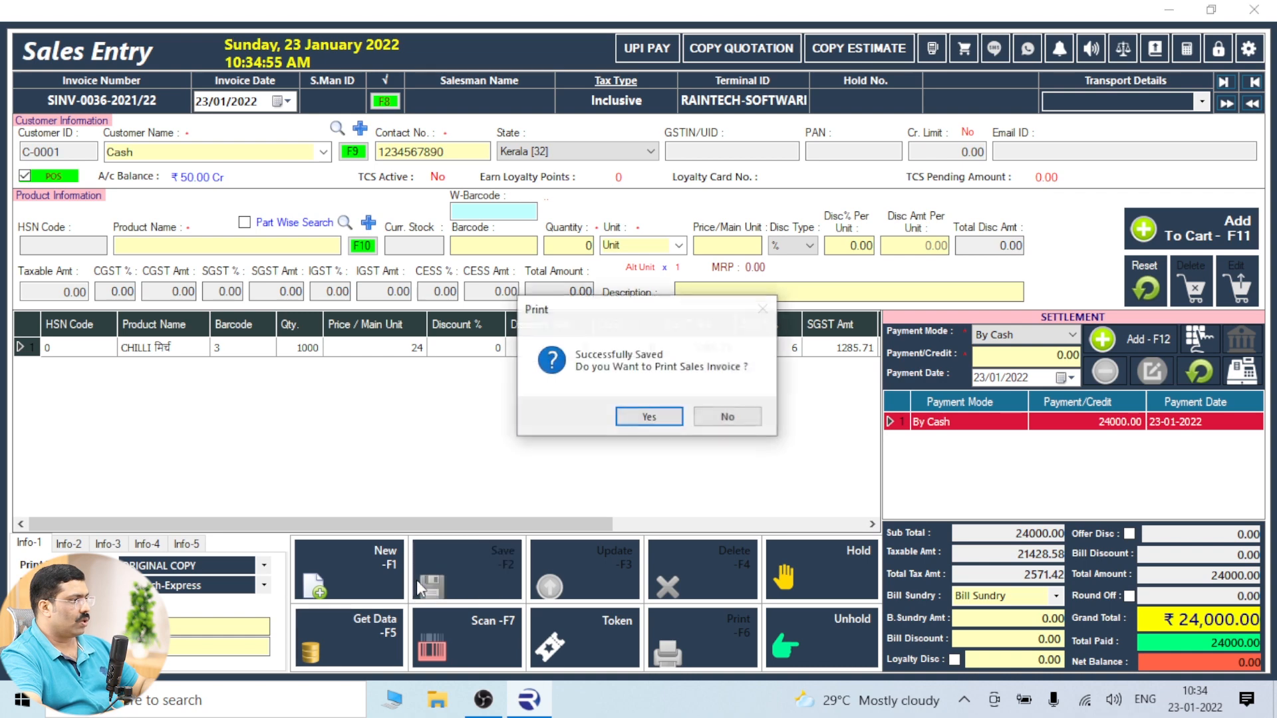
{"action": "left_click", "coordinate": [649, 419]}
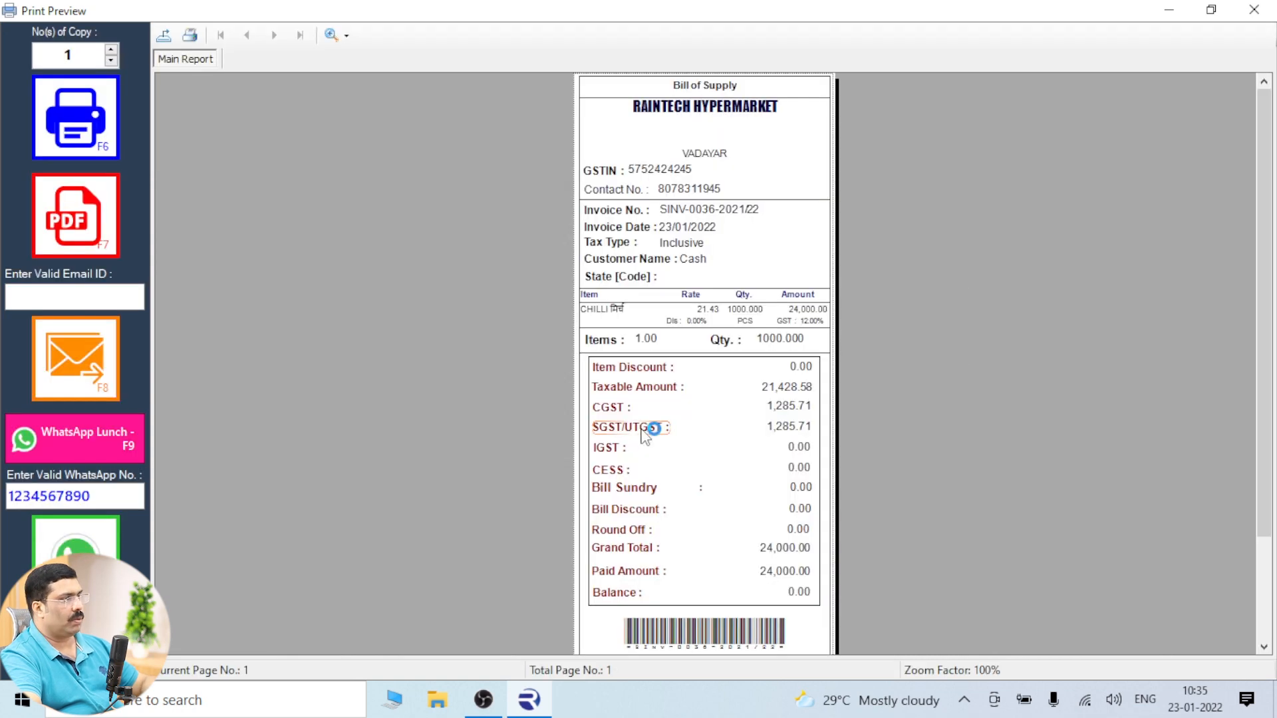
{"action": "scroll", "coordinate": [677, 489], "scroll_direction": "down", "scroll_amount": 2}
{"action": "scroll", "coordinate": [681, 485], "scroll_direction": "up", "scroll_amount": 2}
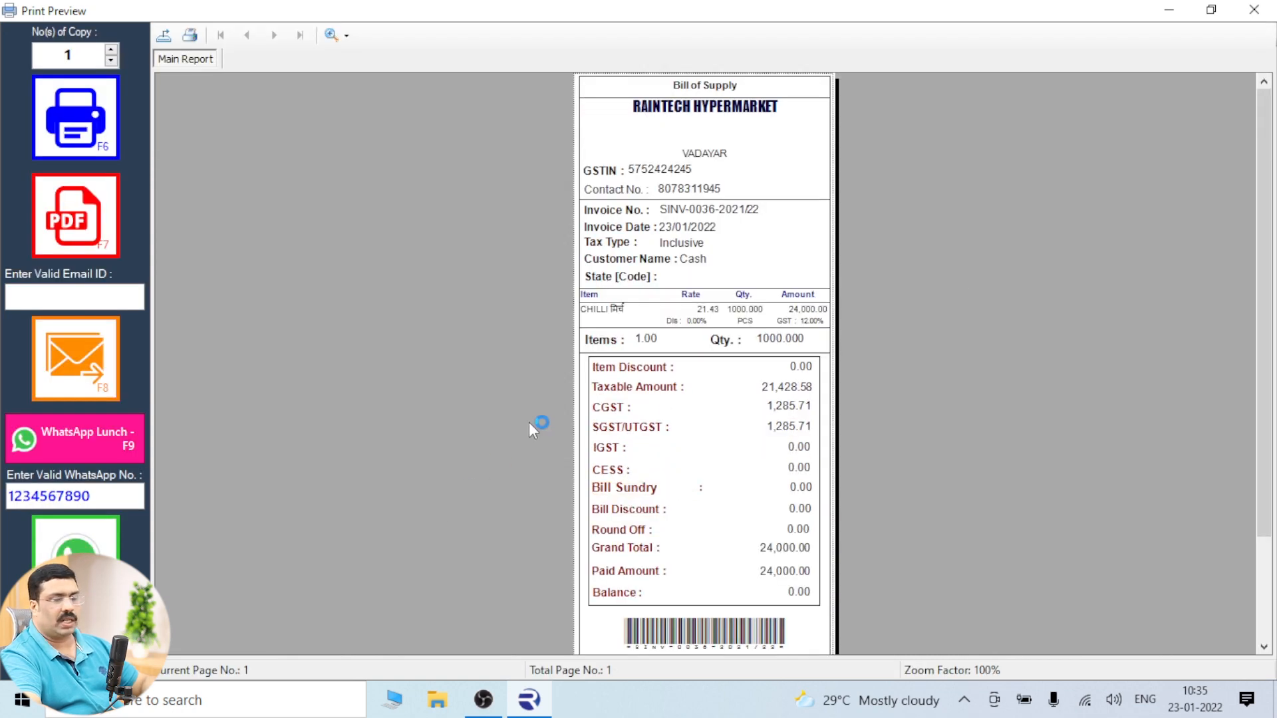
{"action": "left_click", "coordinate": [1246, 14]}
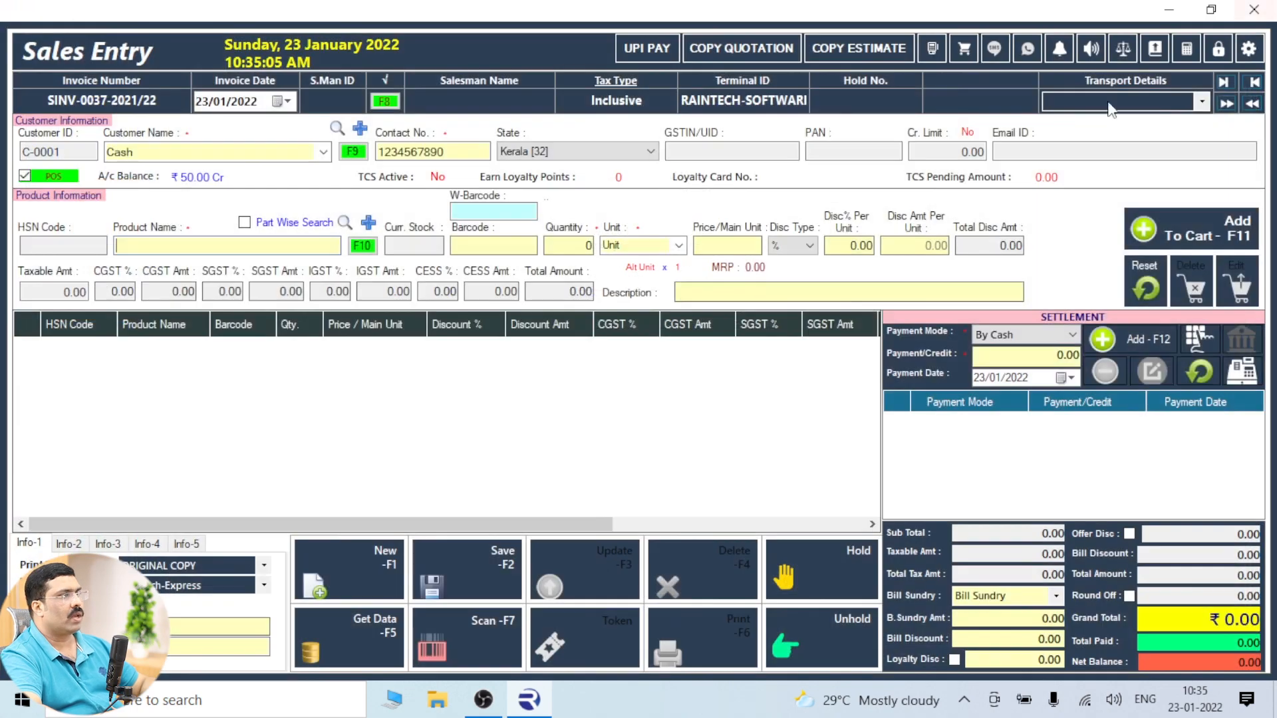
{"action": "left_click", "coordinate": [1245, 14]}
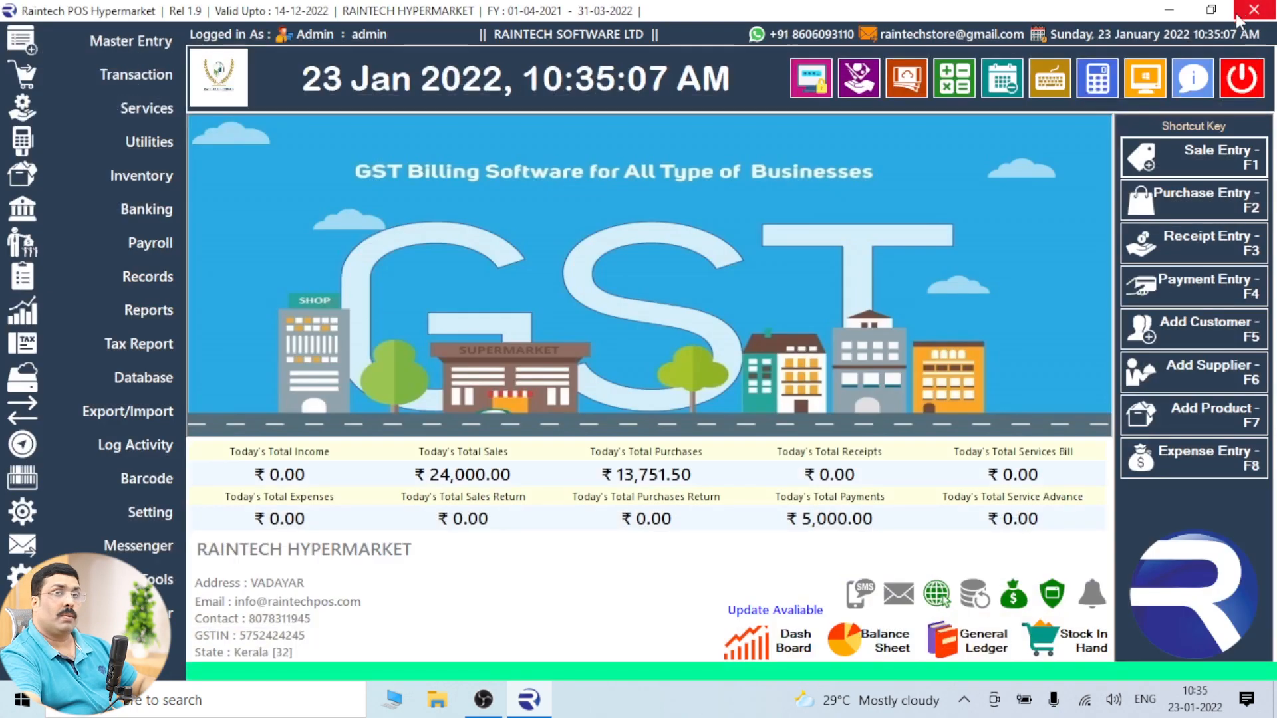
Load all stock-in-hand records again and examine the available quantity of CHILLI मिर्च after the sale.
{"action": "left_click", "coordinate": [133, 274]}
{"action": "left_click", "coordinate": [255, 292]}
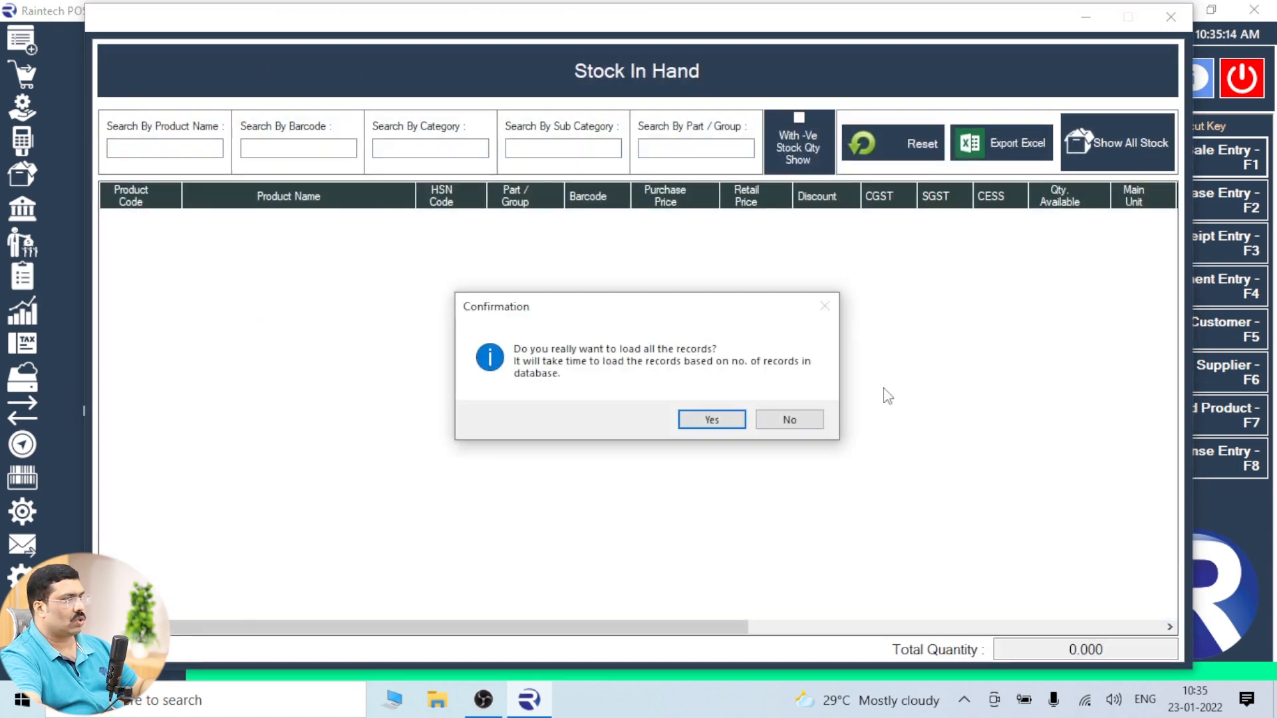
{"action": "left_click", "coordinate": [732, 420]}
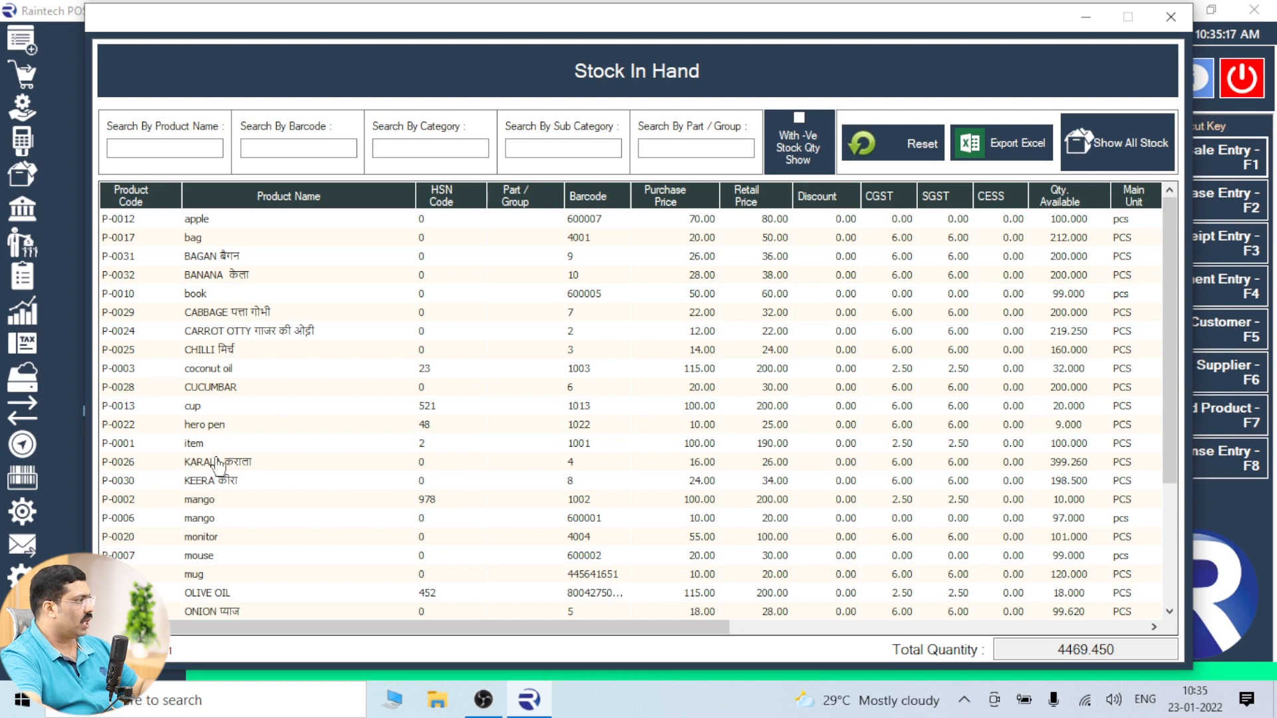
{"action": "left_click", "coordinate": [220, 356]}
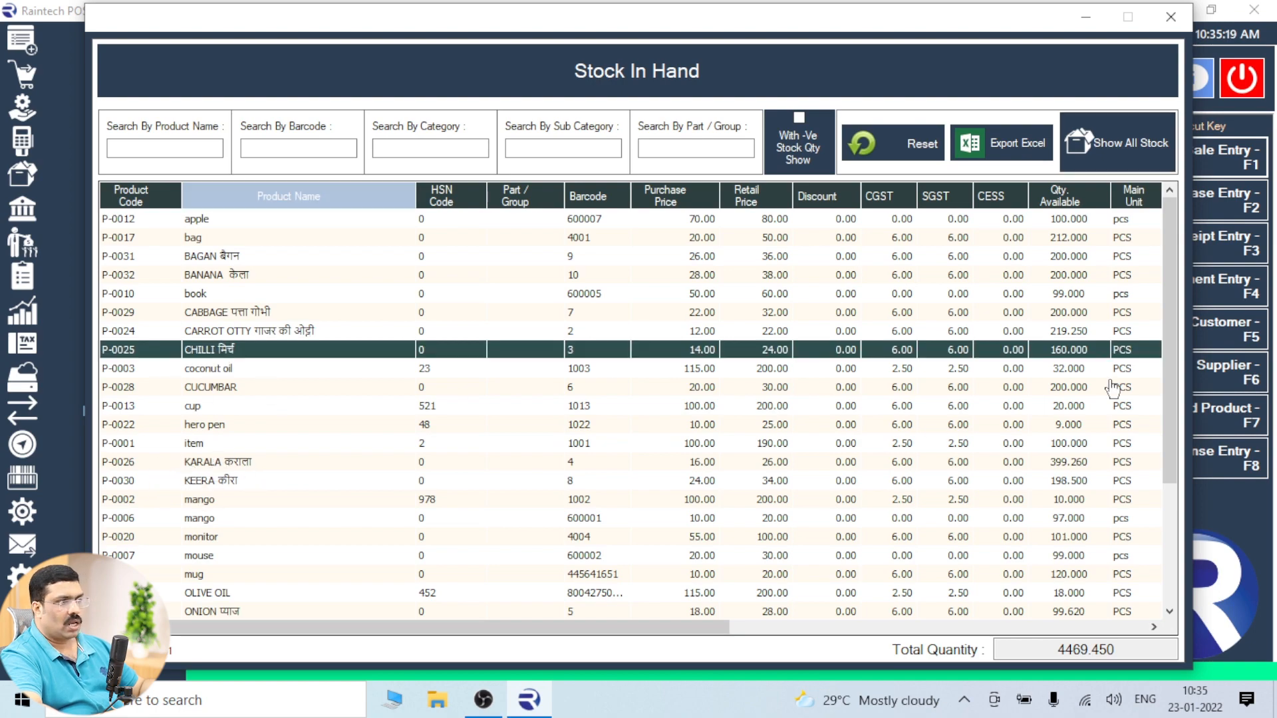